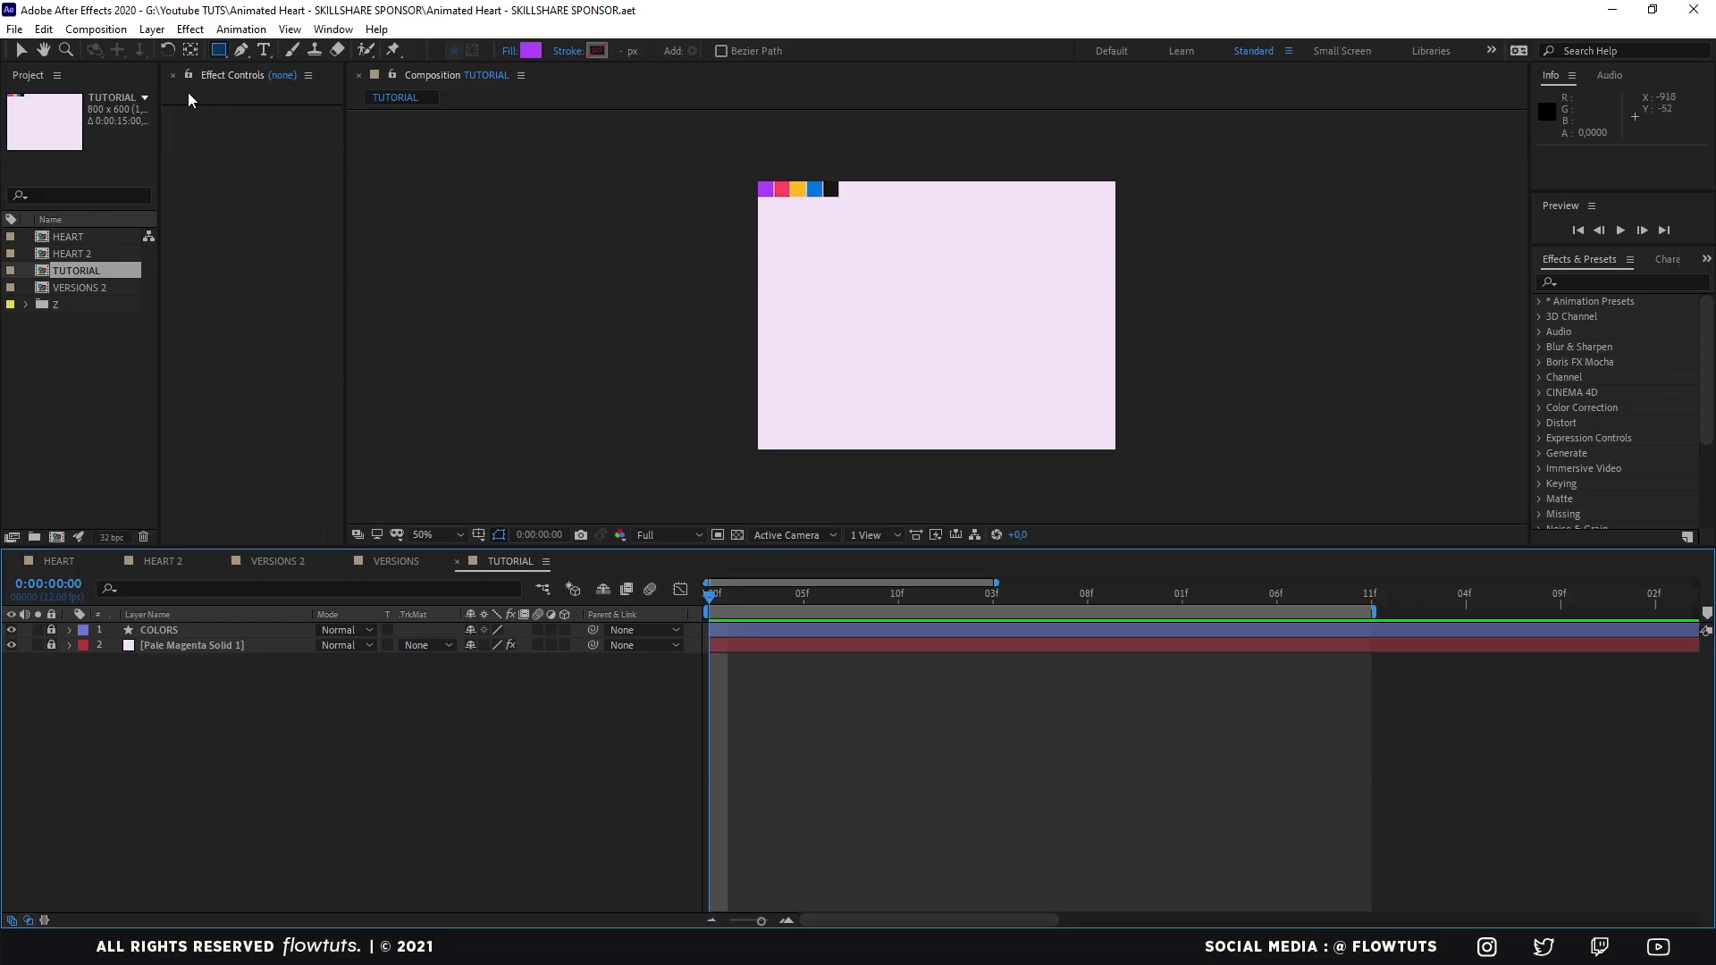
Draw a purple rectangle in the composition centre and delete its Stroke 1.
left_click(220, 51)
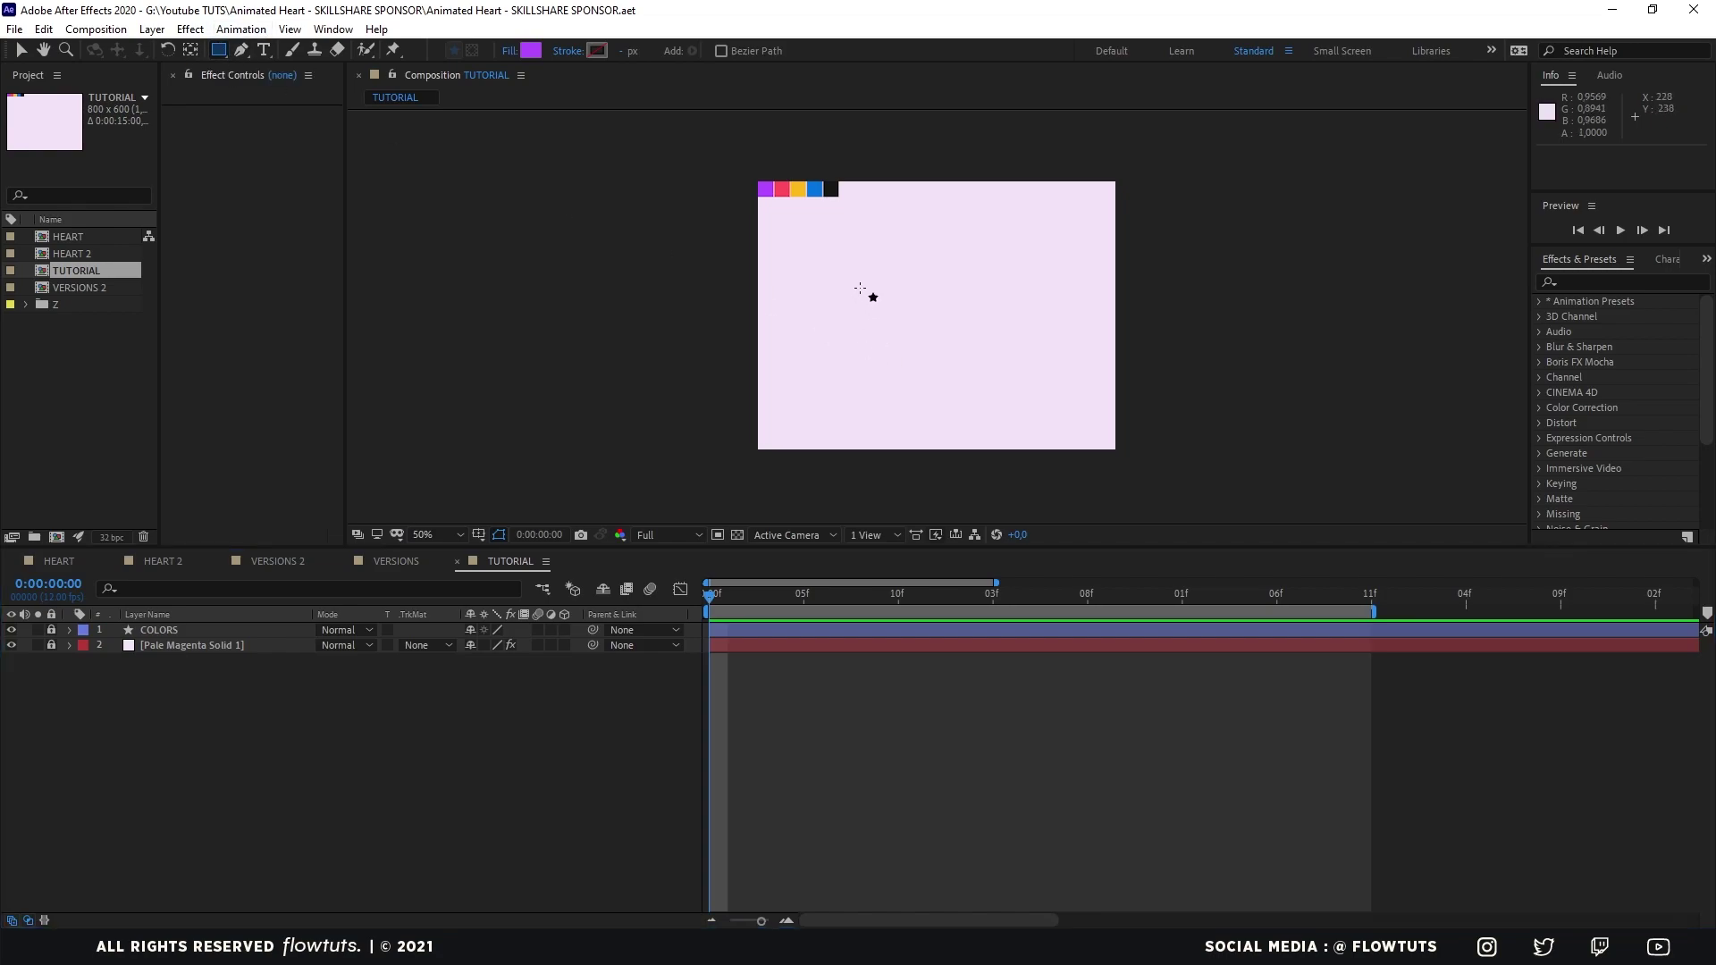
mouse_move(867, 286)
left_mouse_down()
mouse_move(962, 352)
mouse_move(1033, 345)
mouse_move(1014, 327)
mouse_move(1019, 347)
left_mouse_up()
left_click(186, 753)
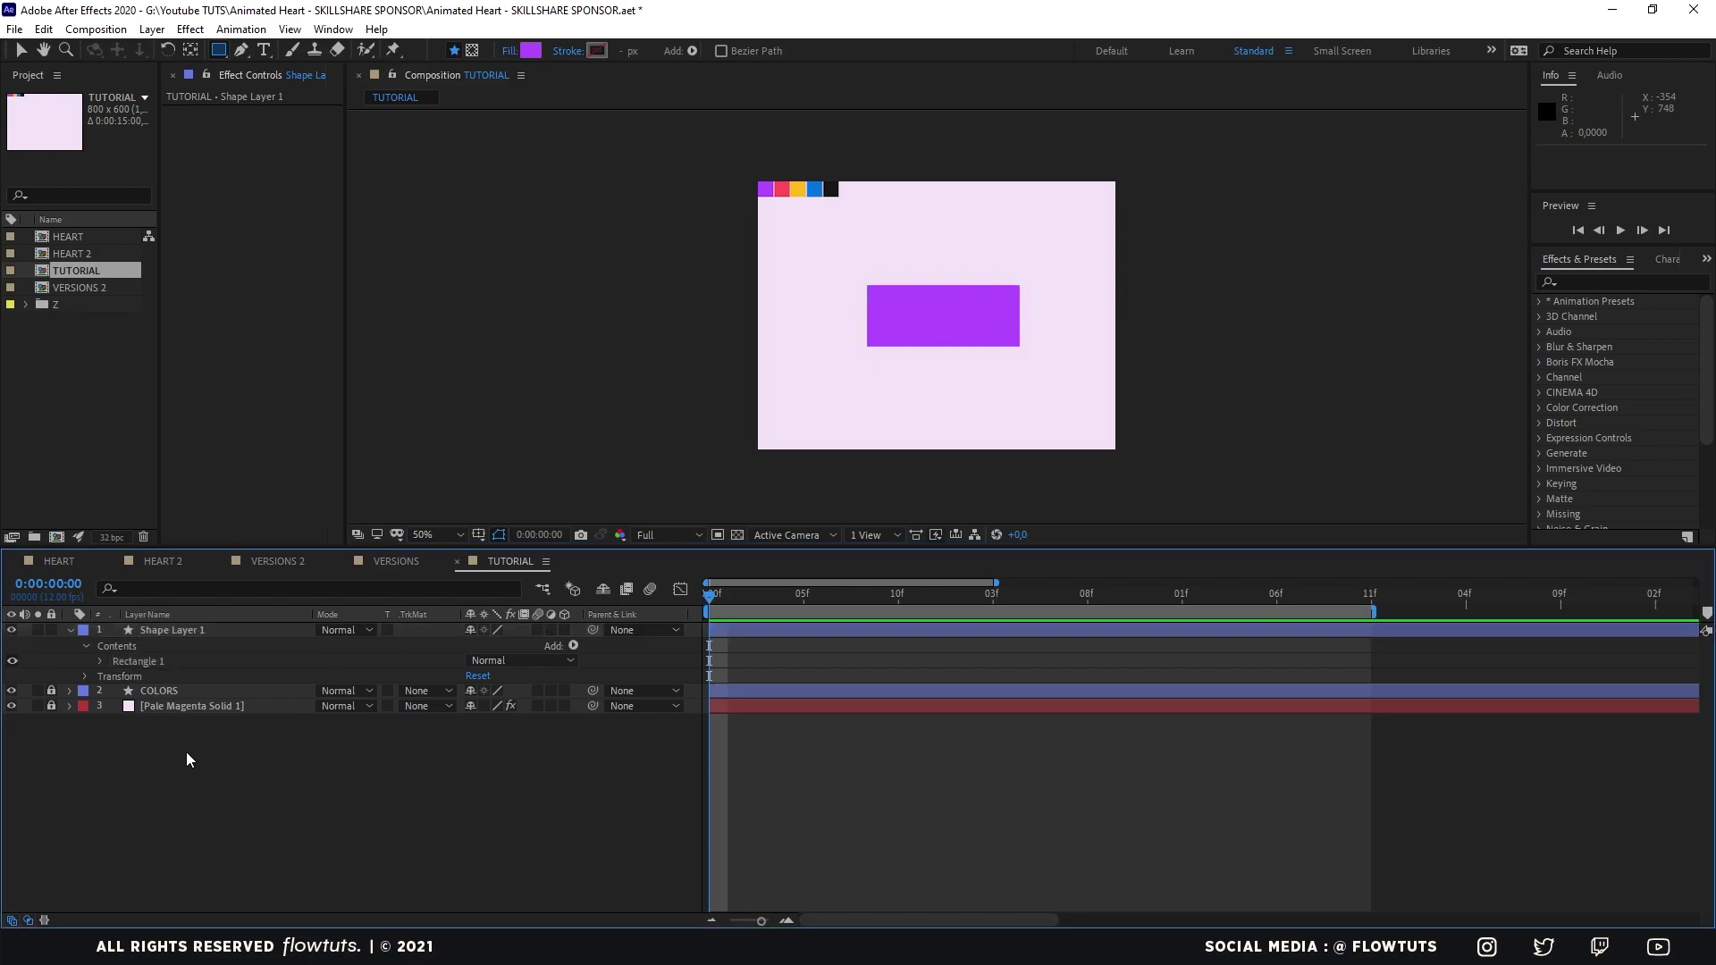
left_click(150, 631)
left_click(99, 661)
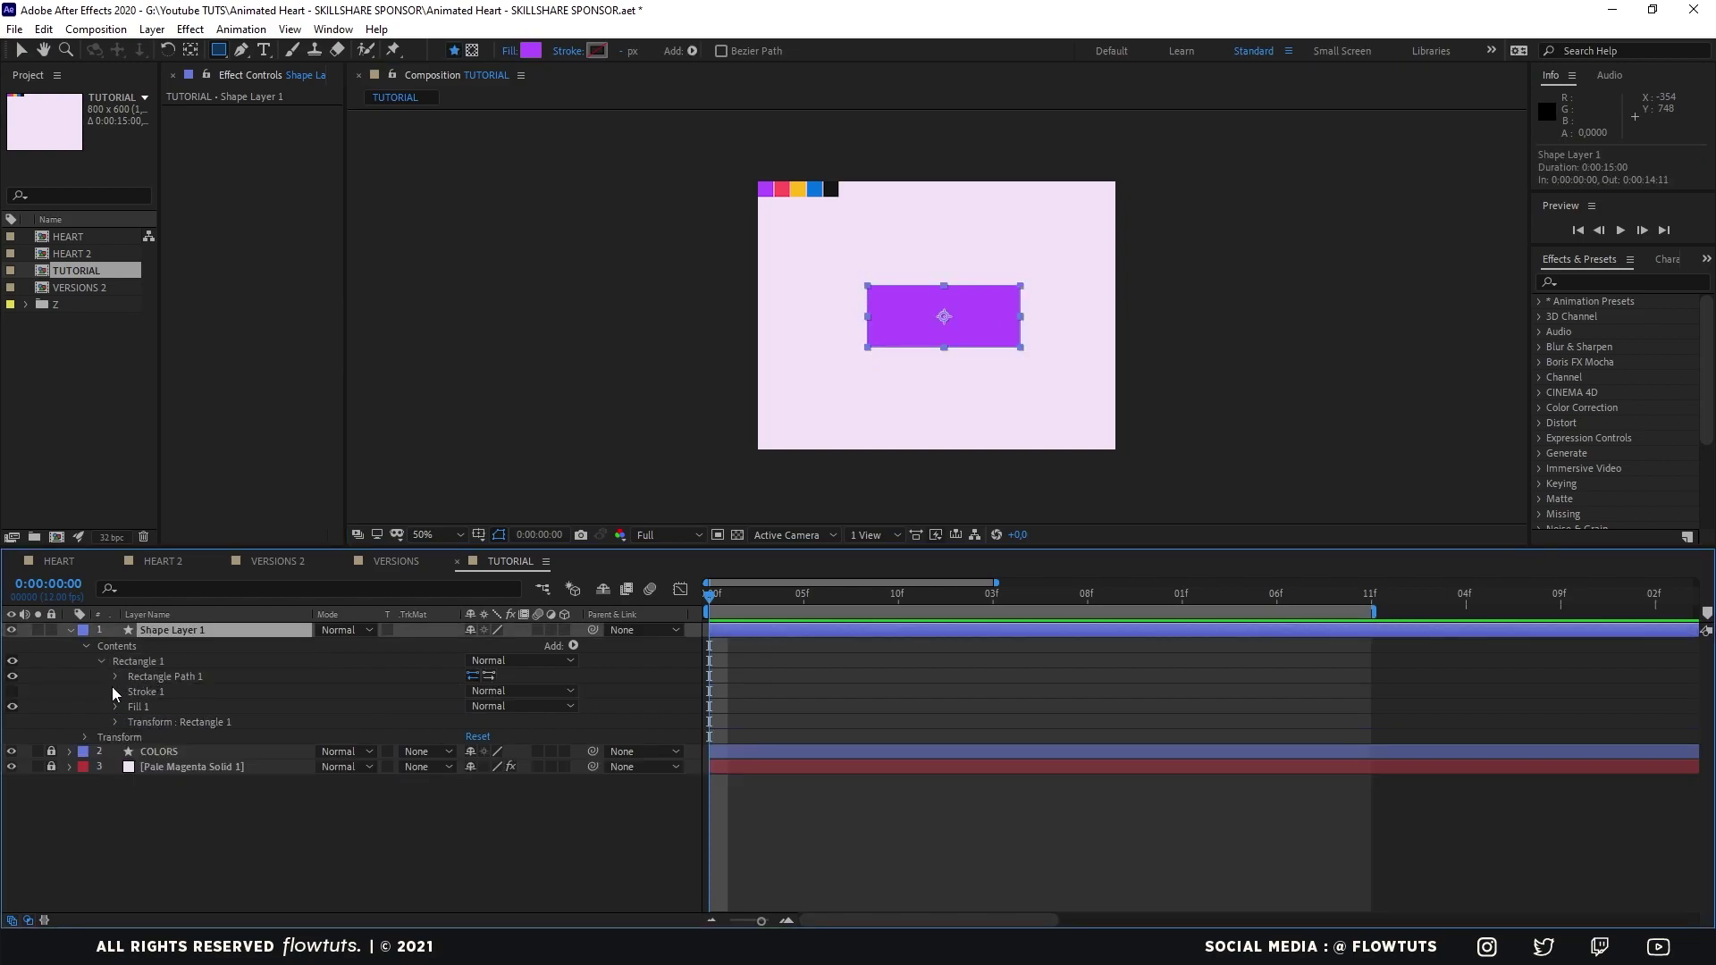
left_click(166, 693)
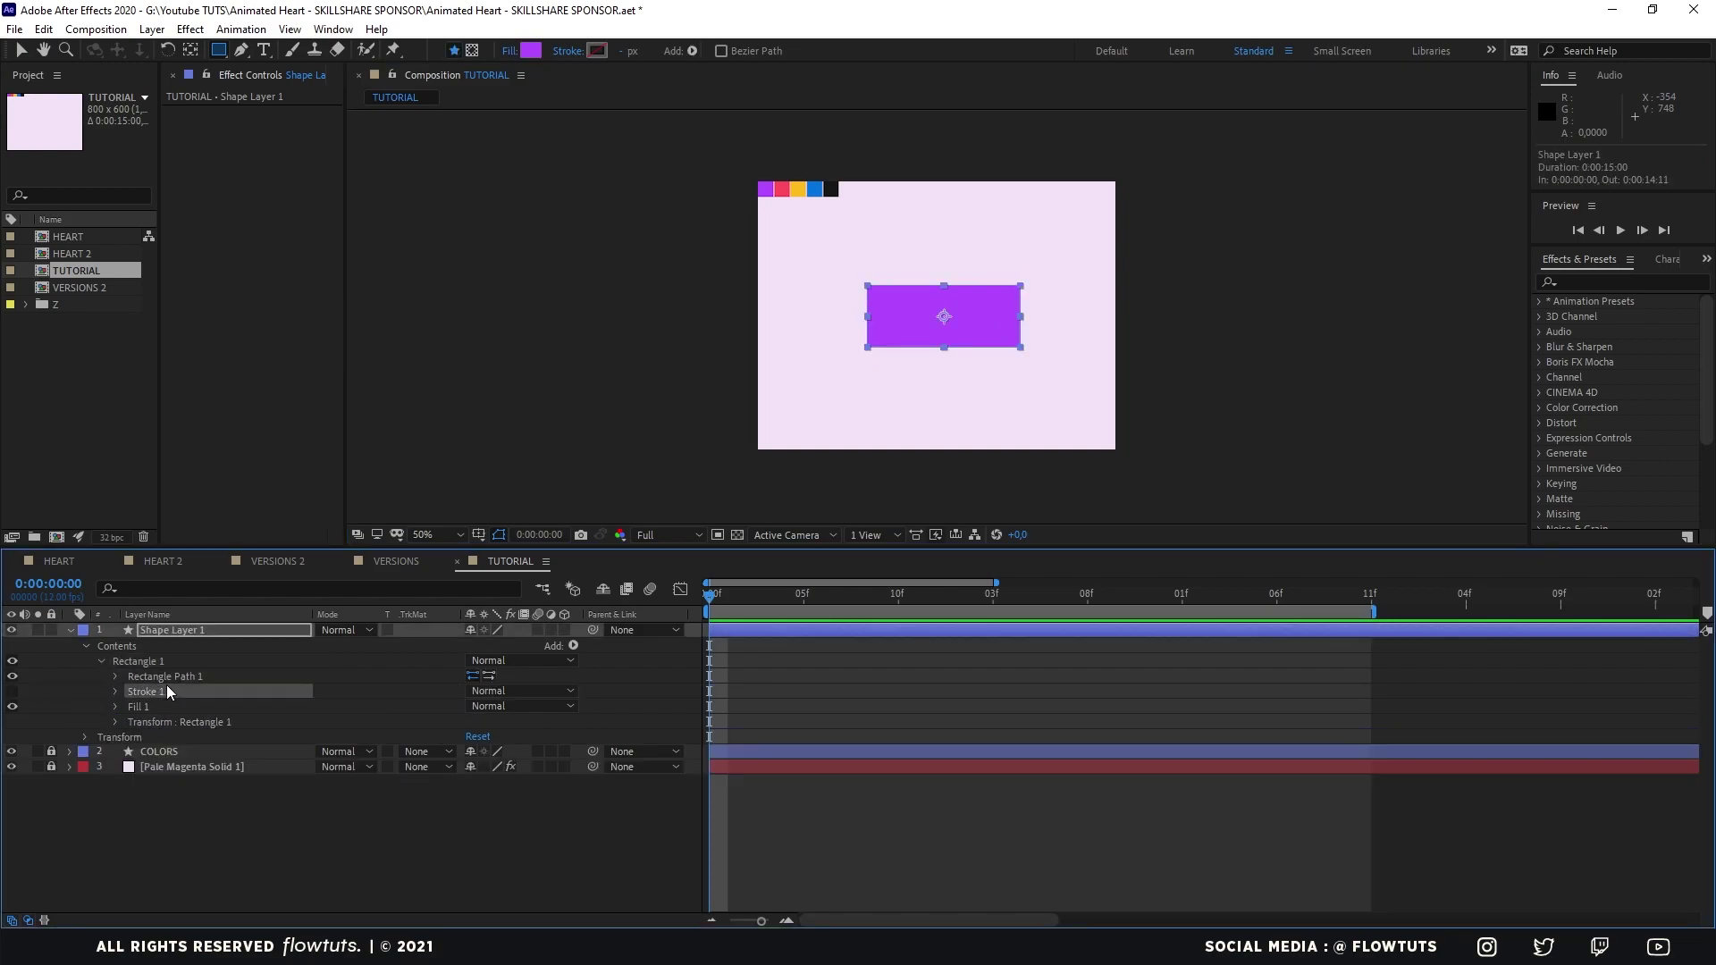
key("Delete")
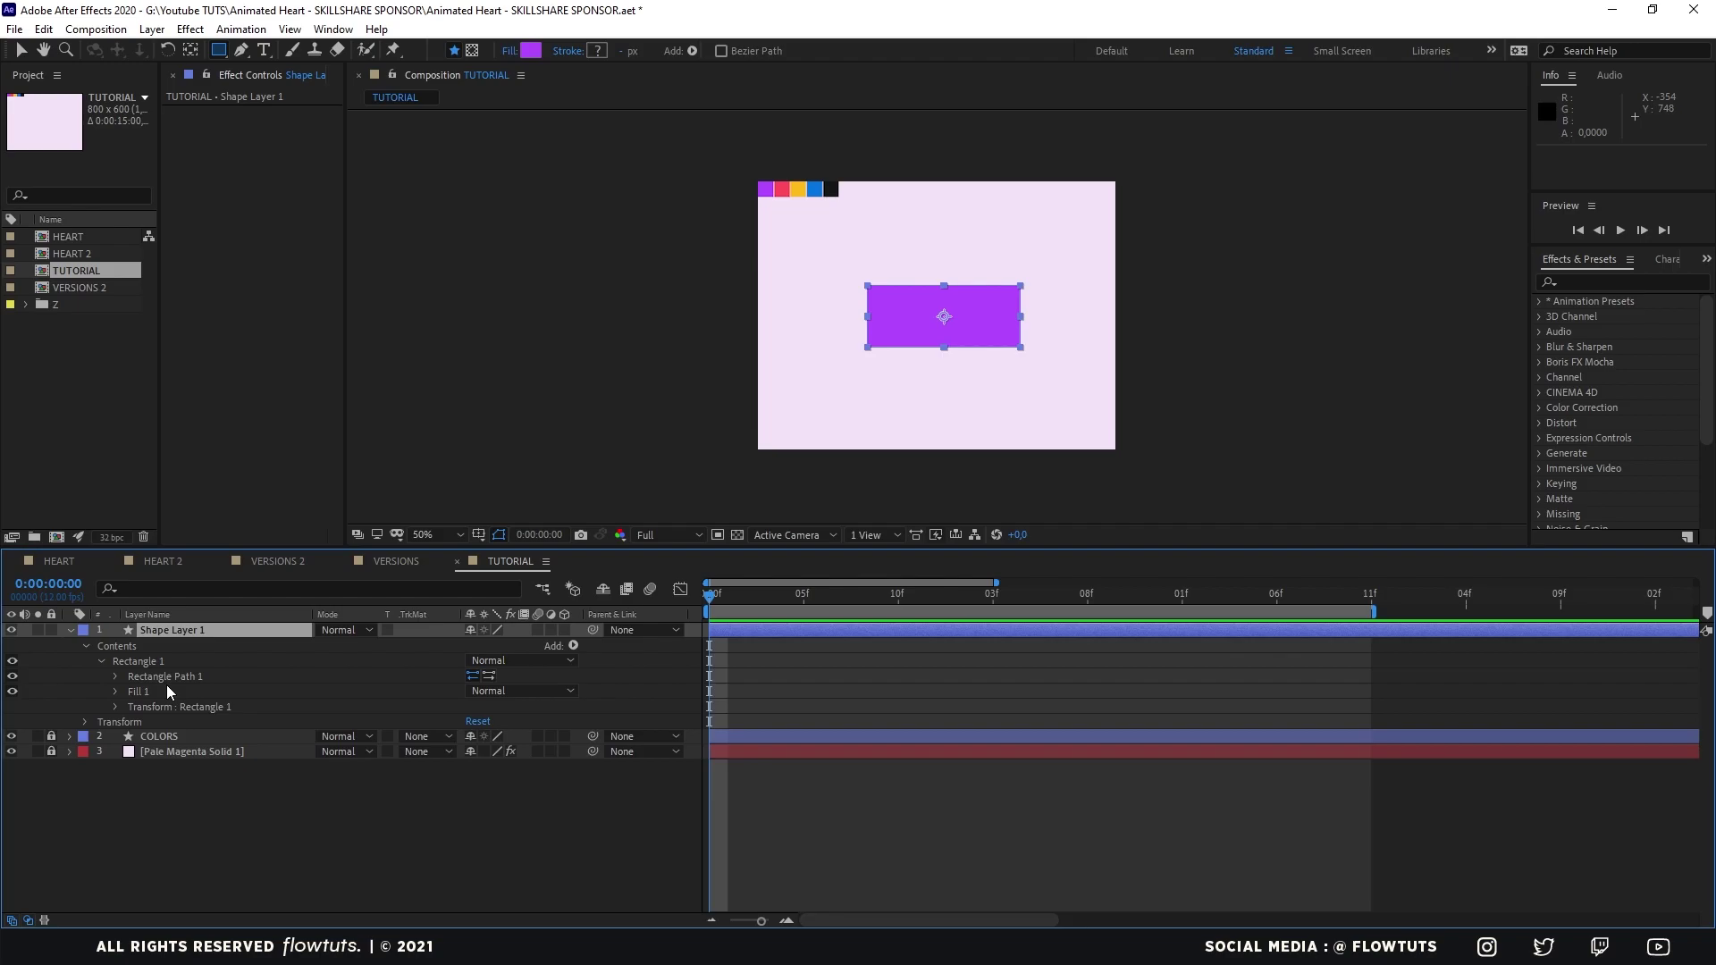
Set the Rectangle Path 1 size to 150 × 50.
left_click(98, 683)
left_click(117, 677)
left_click(236, 691)
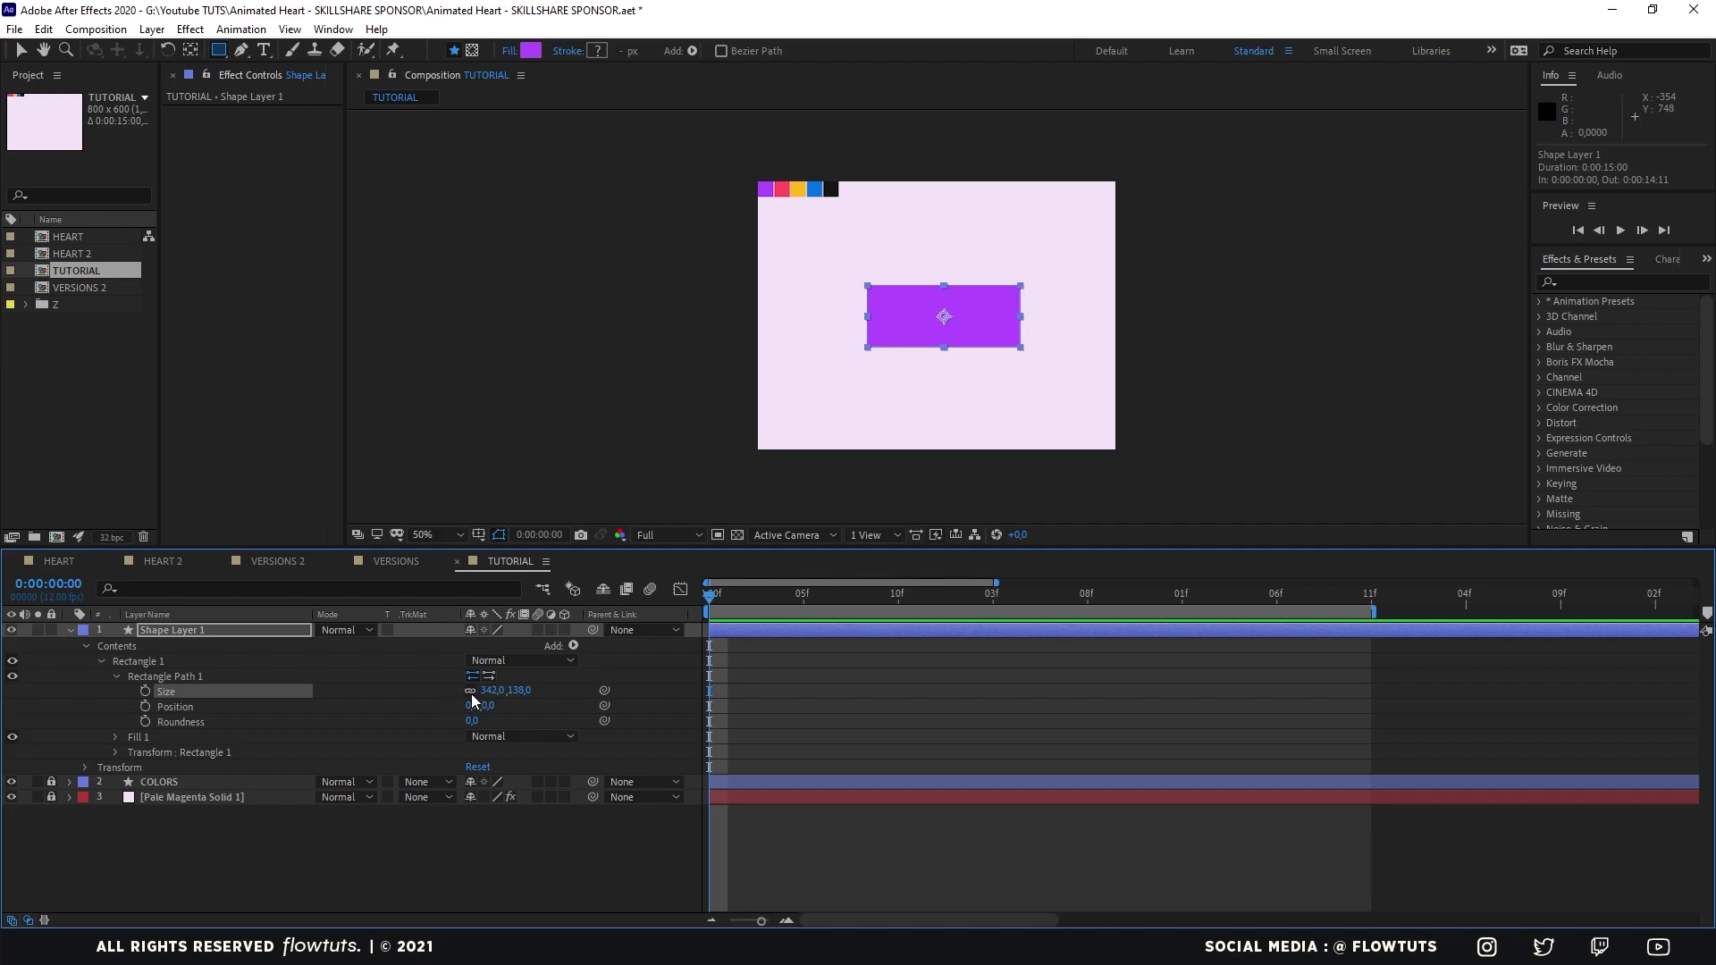
left_click(443, 694)
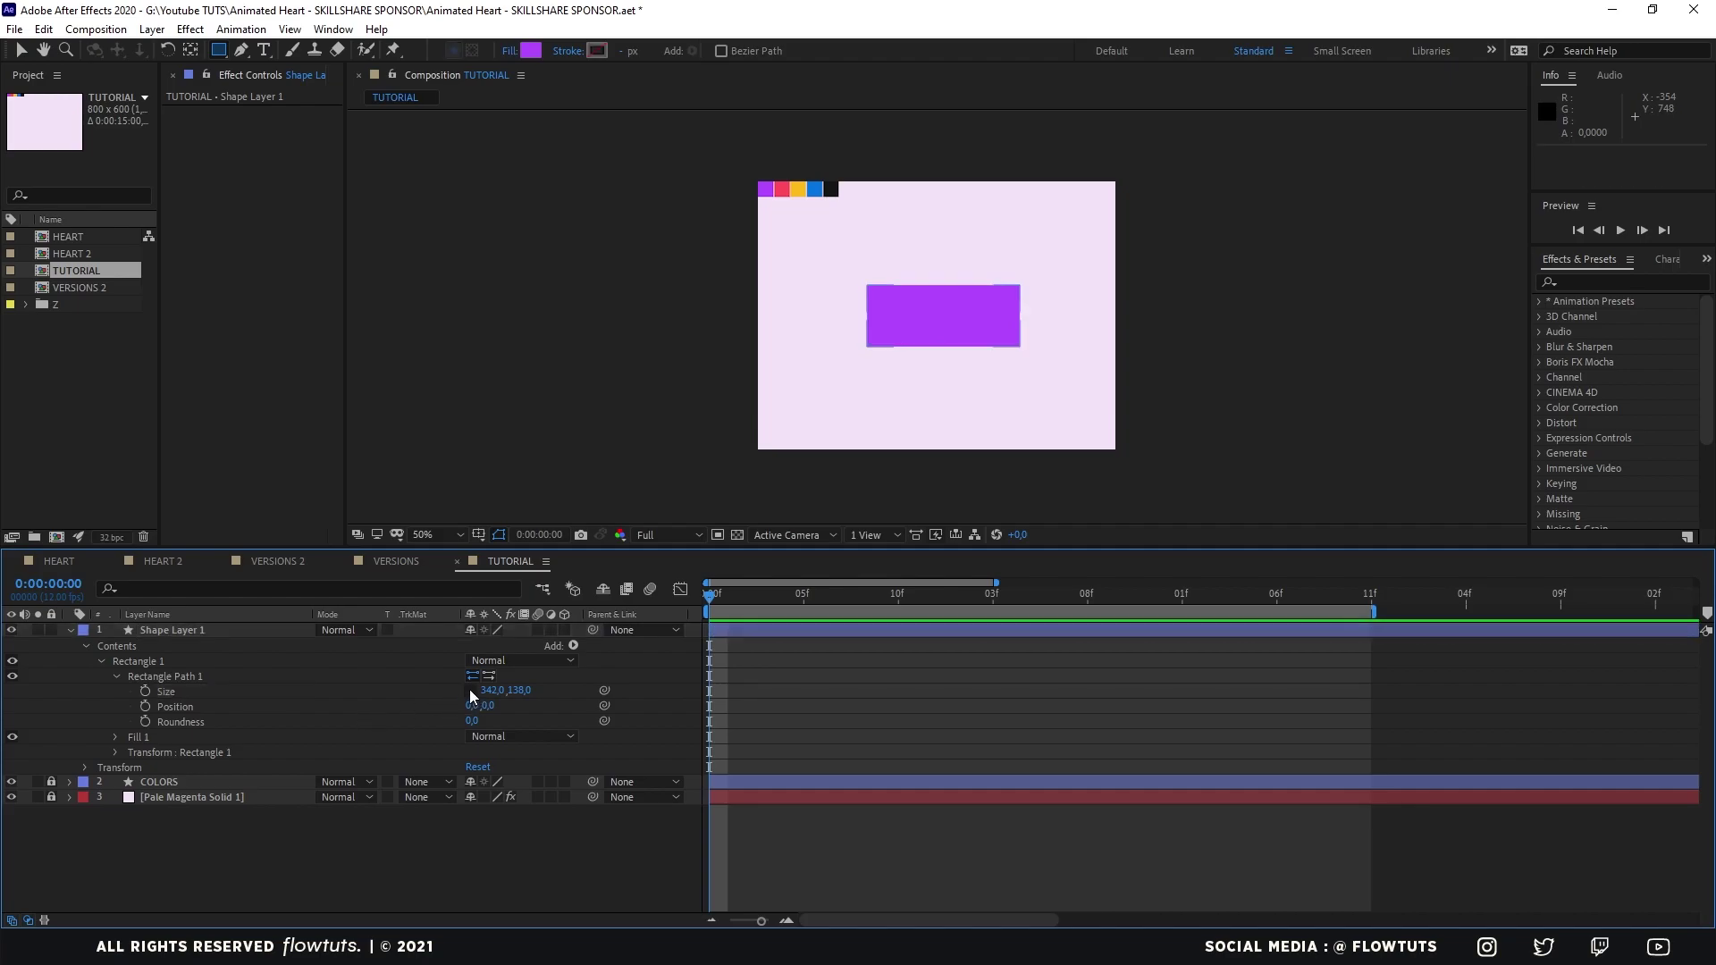
left_click(500, 691)
left_click(488, 694)
type("150")
key("Tab")
type("5")
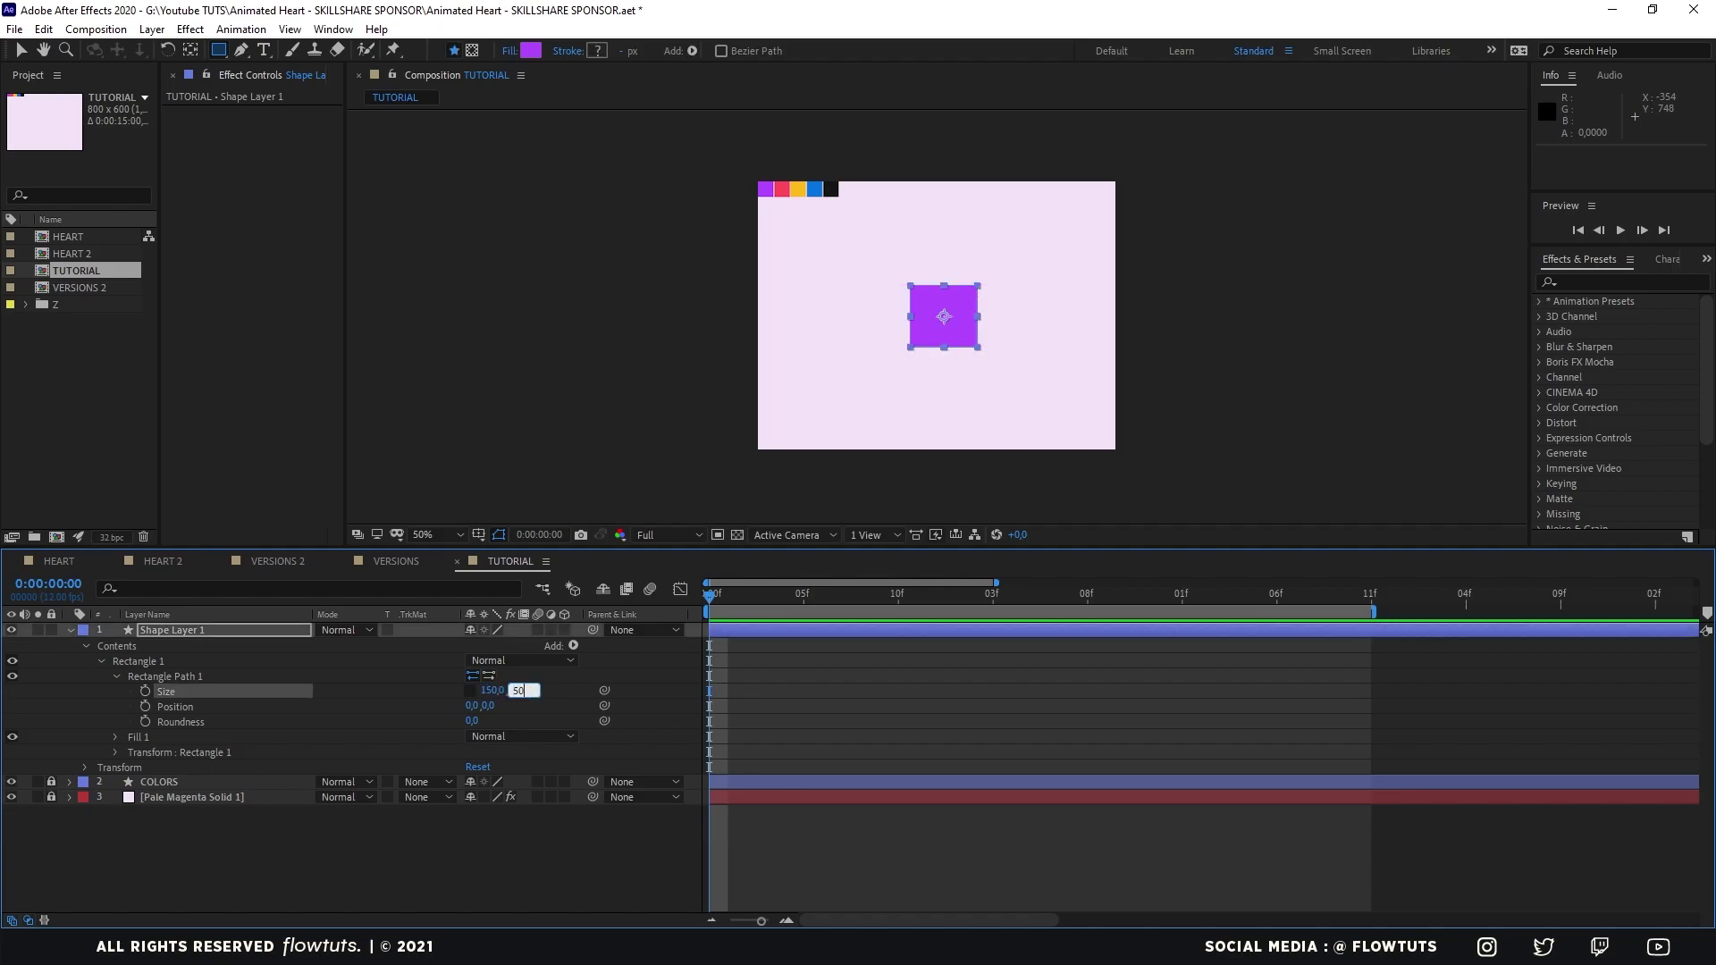
key("Return")
left_click(116, 753)
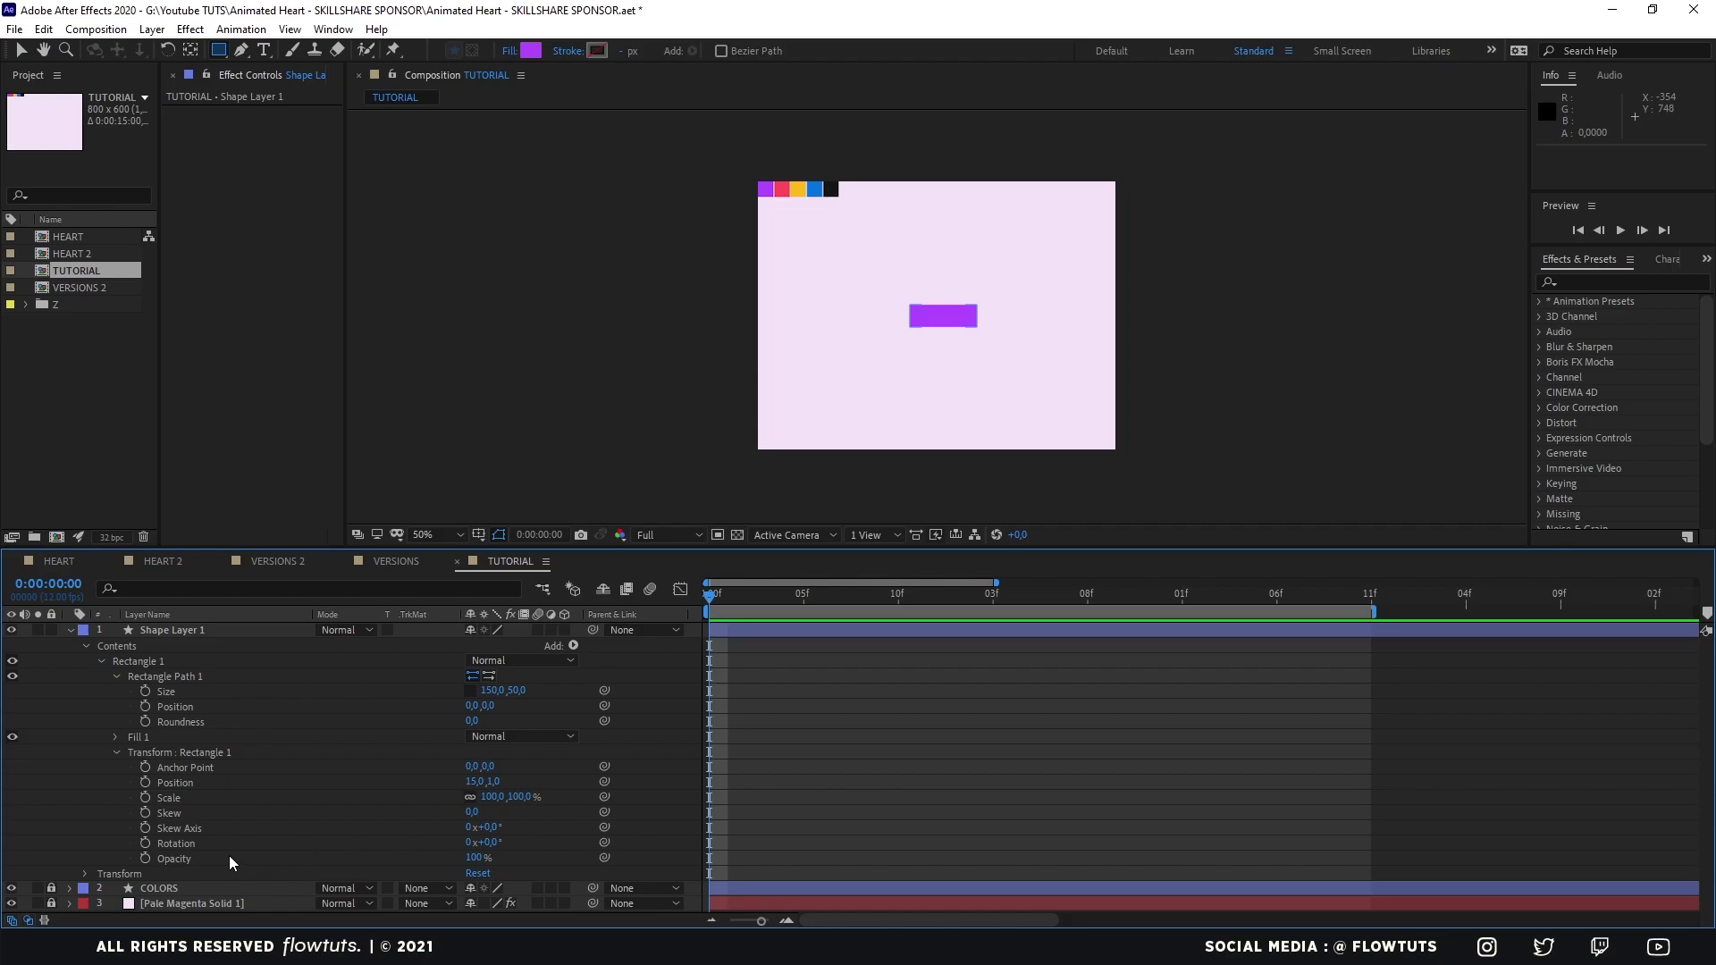
Scale the rectangle to 190% and rotate the layer 45°.
left_click(491, 796)
type("190")
key("Return")
left_click(183, 628)
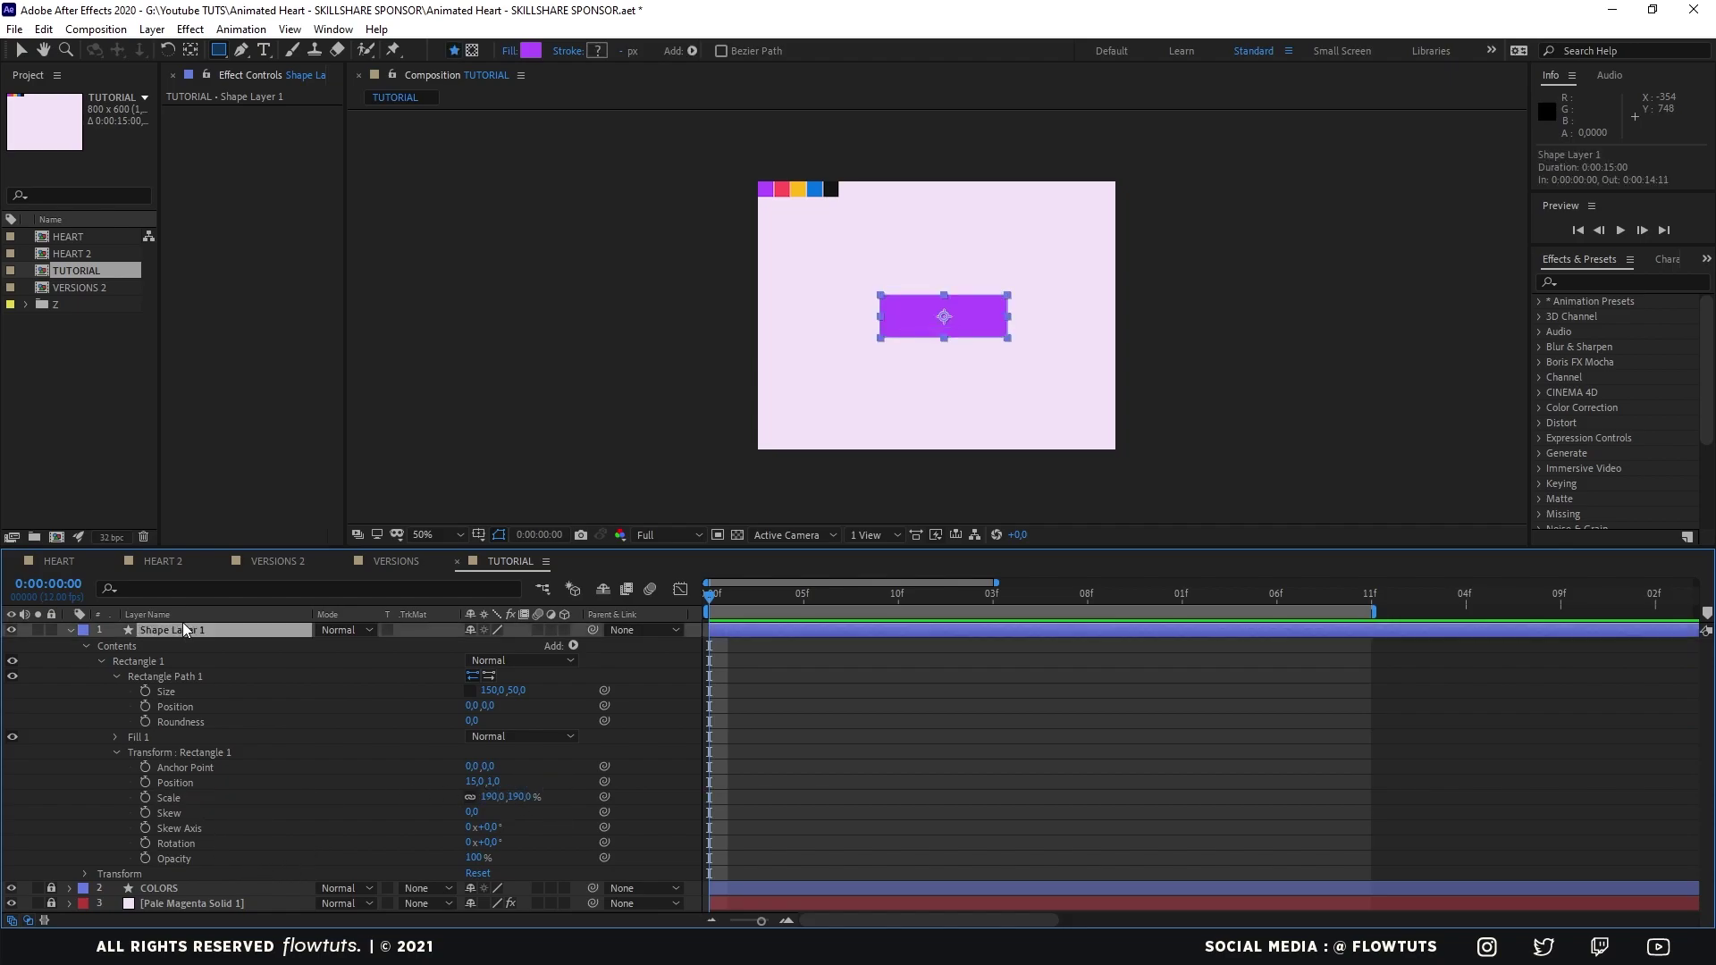
key("r")
left_click(487, 645)
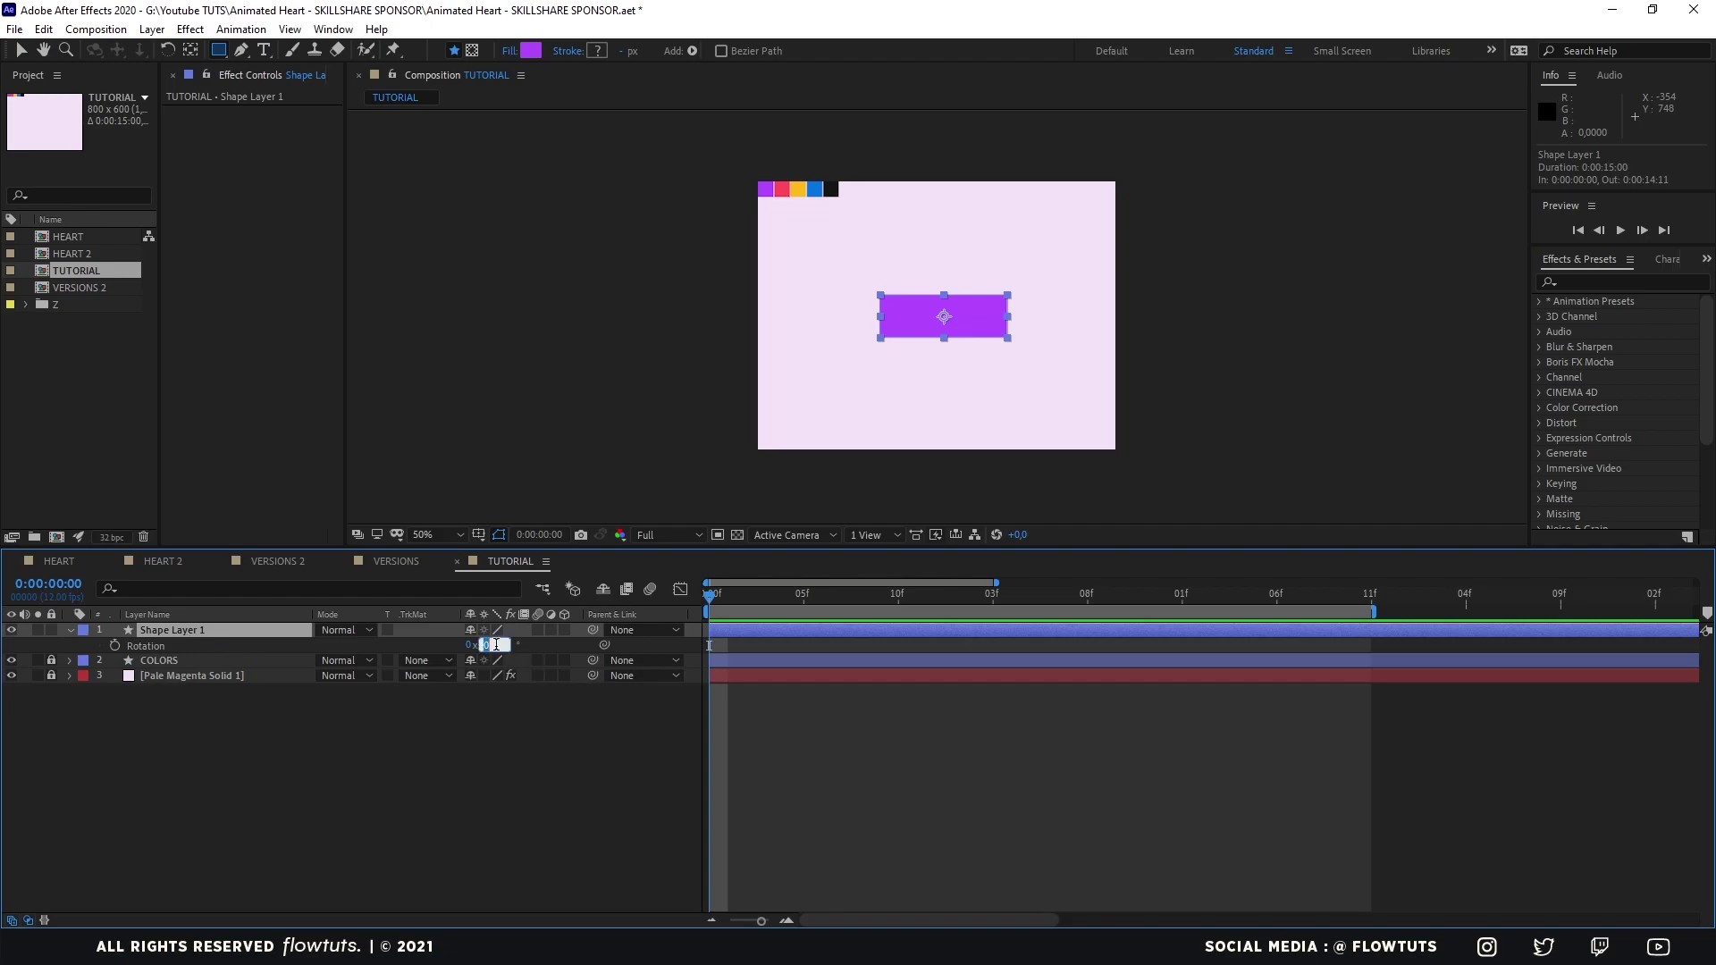
type("45")
key("Return")
Set the rectangle's Roundness to 150 to make a pill.
key("u")
key("u")
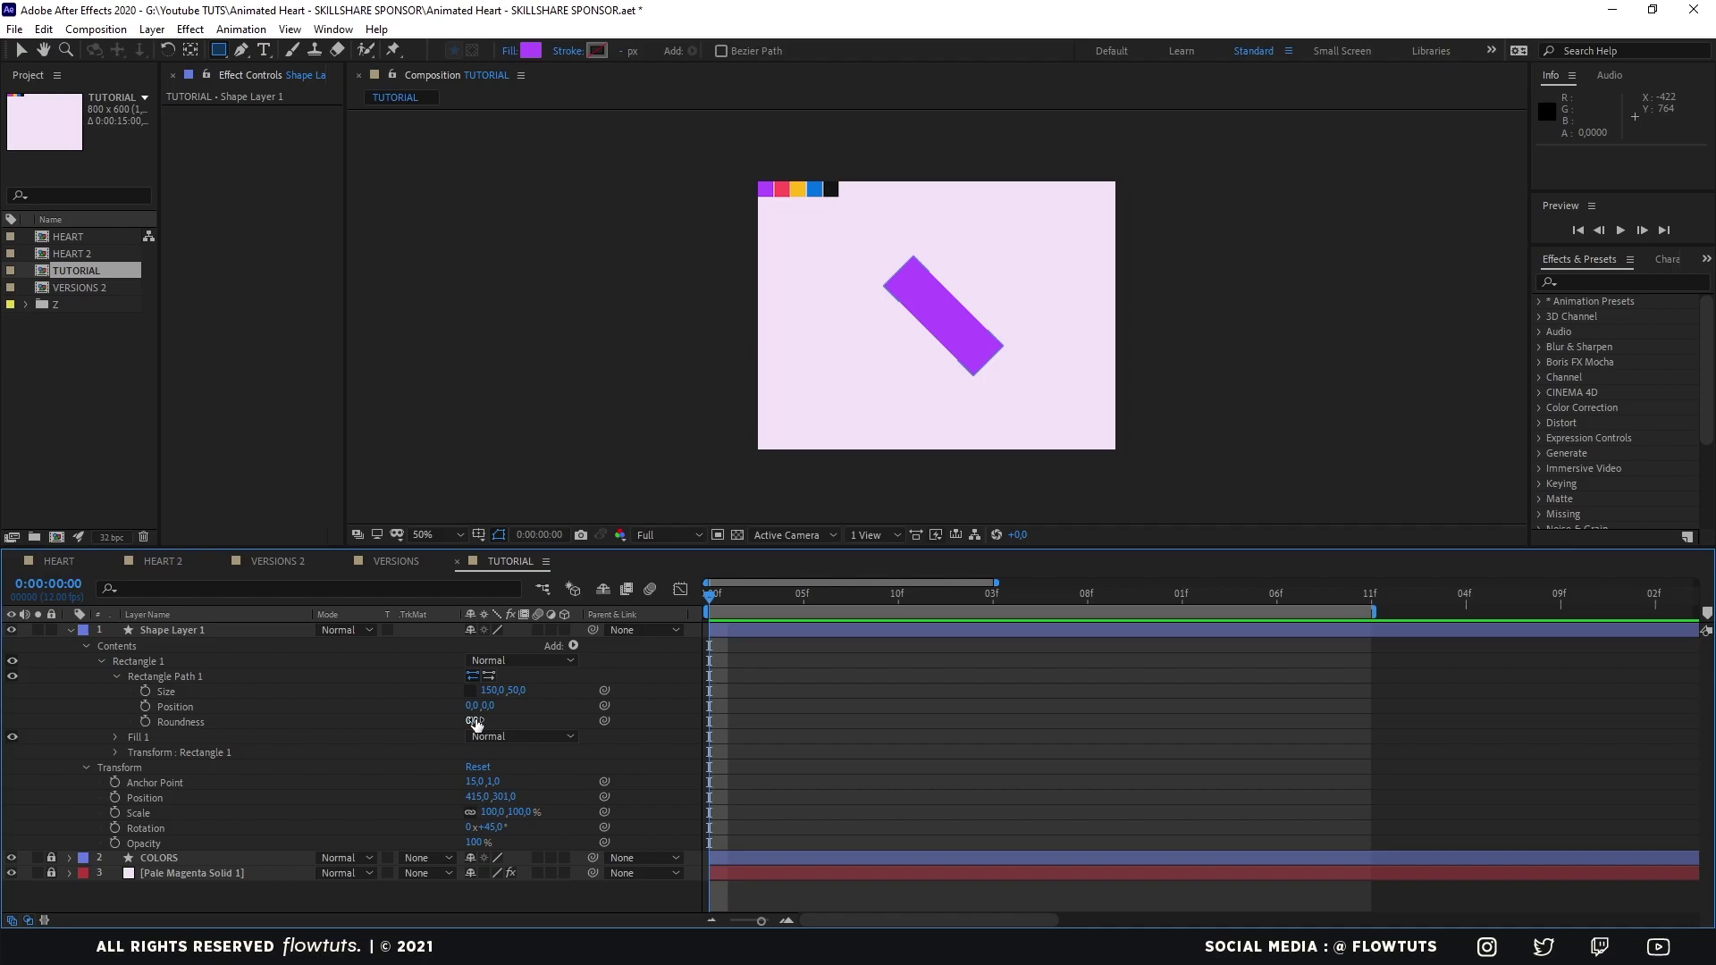
left_click_drag(475, 722, 547, 721)
left_click(478, 721)
type("150")
key("Return")
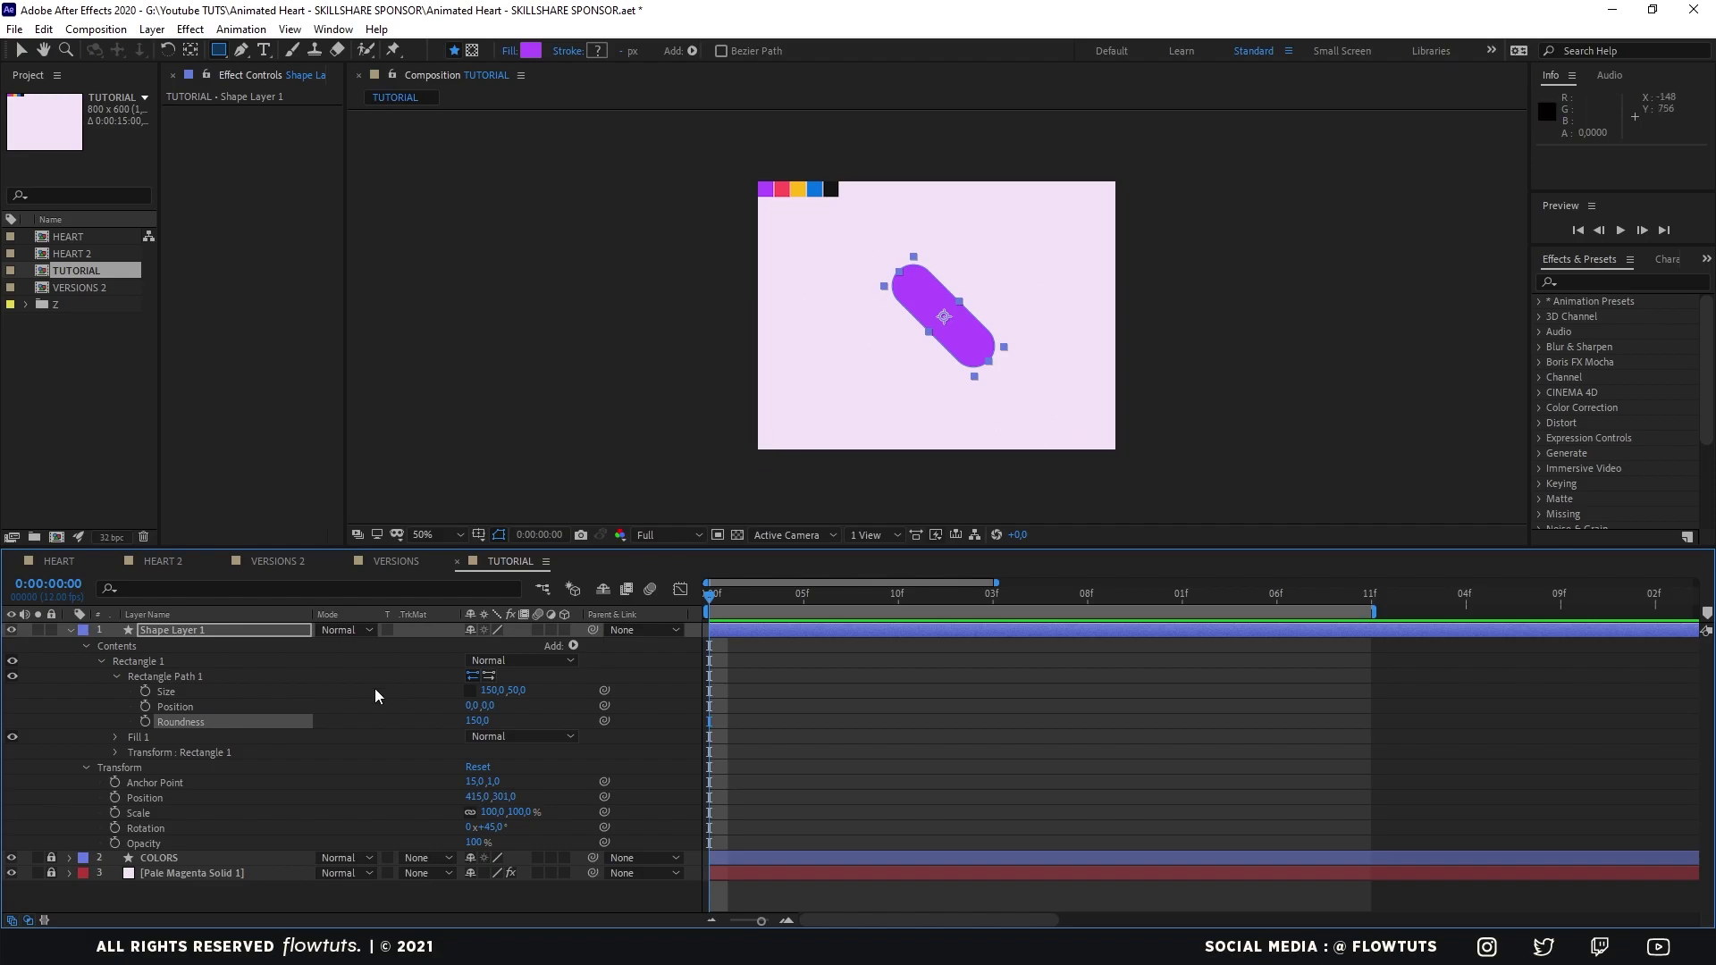
Apply the Mirror effect to the pill and halve the reflection centre to 400, forming a heart.
key("v")
left_click(180, 635)
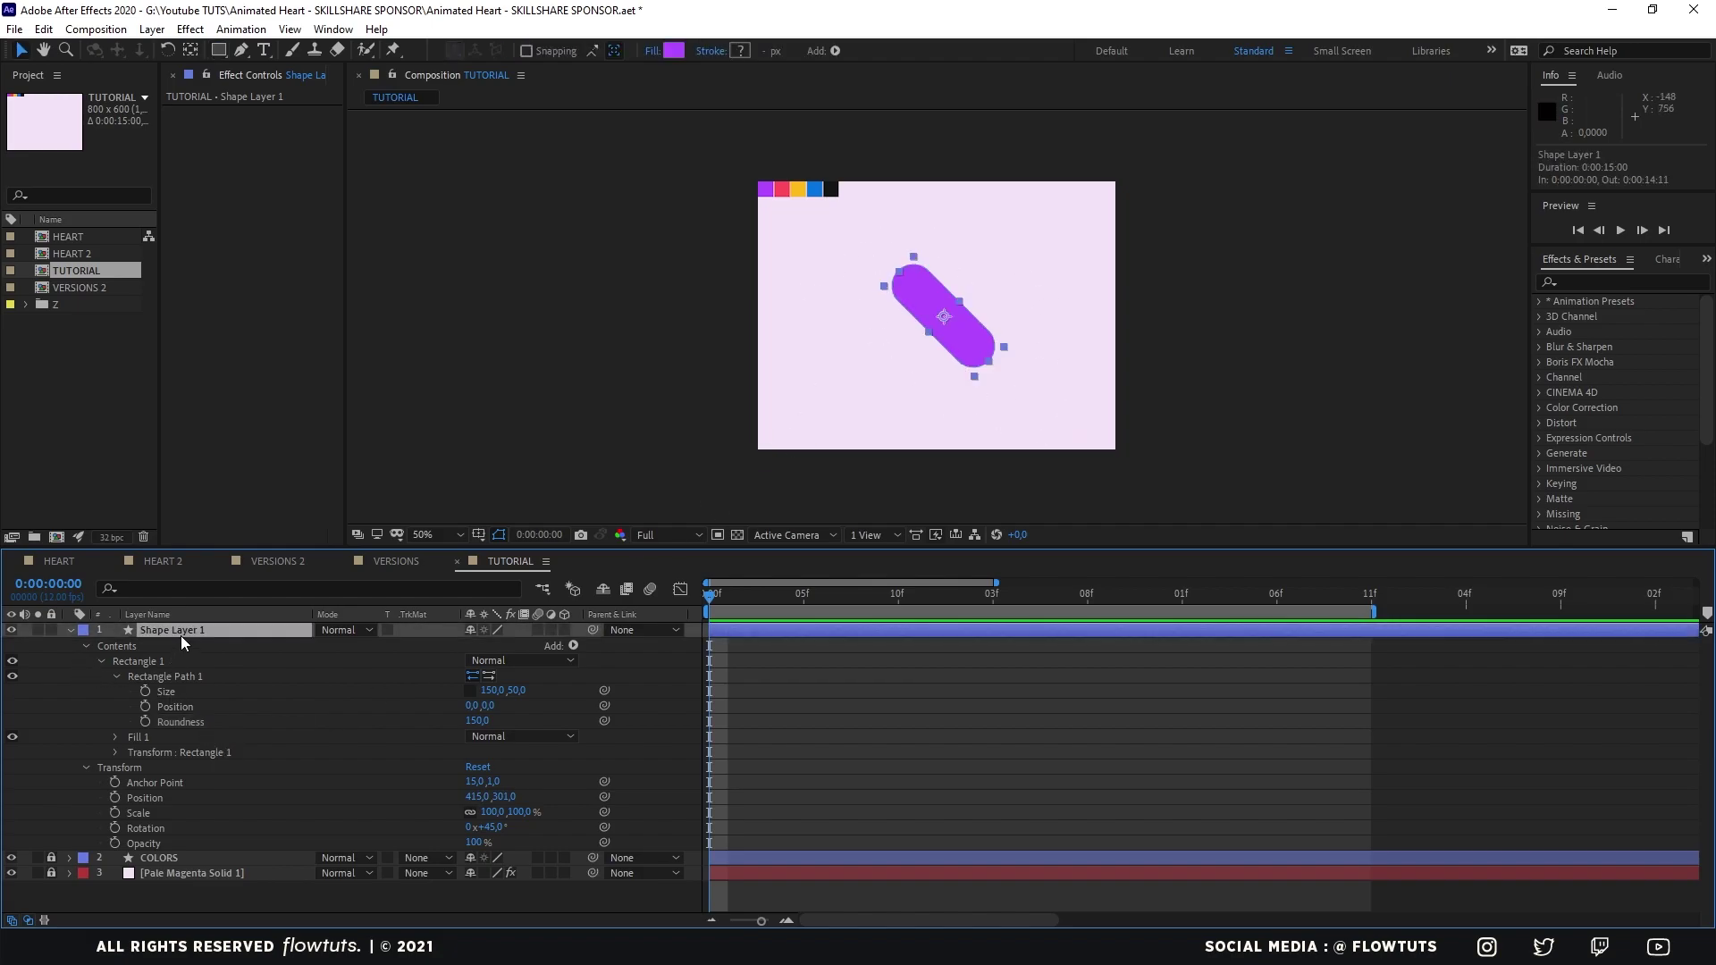
left_click(1610, 280)
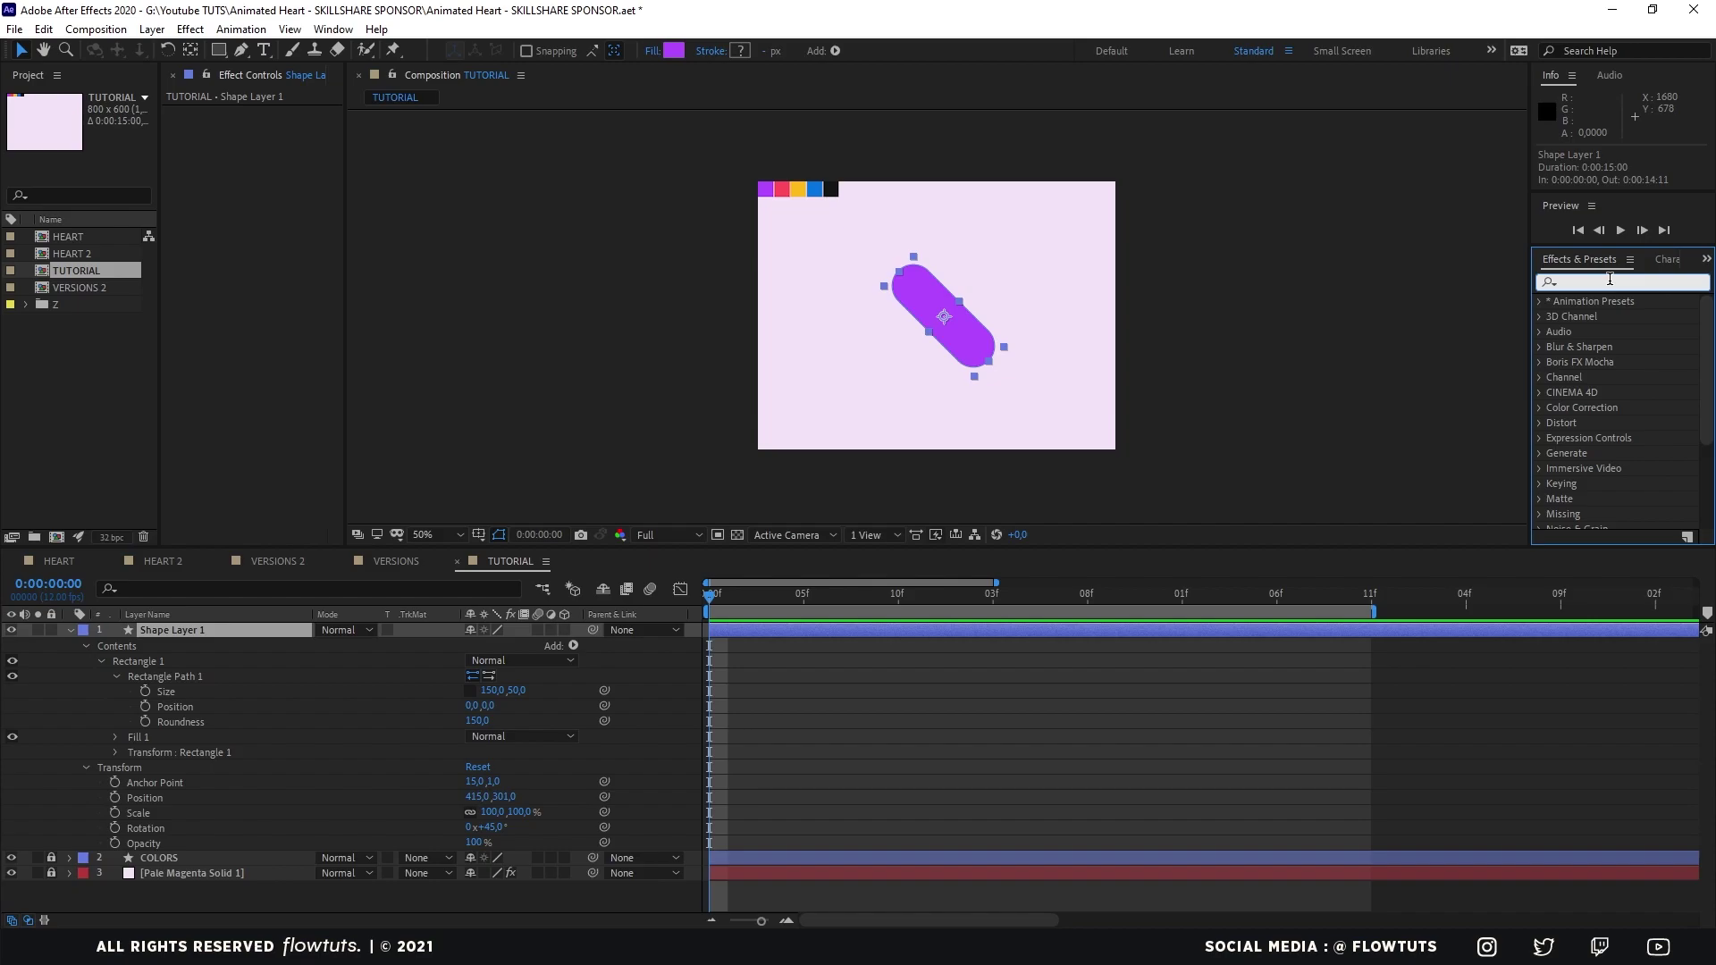
type("mirr")
left_click_drag(1593, 317, 170, 633)
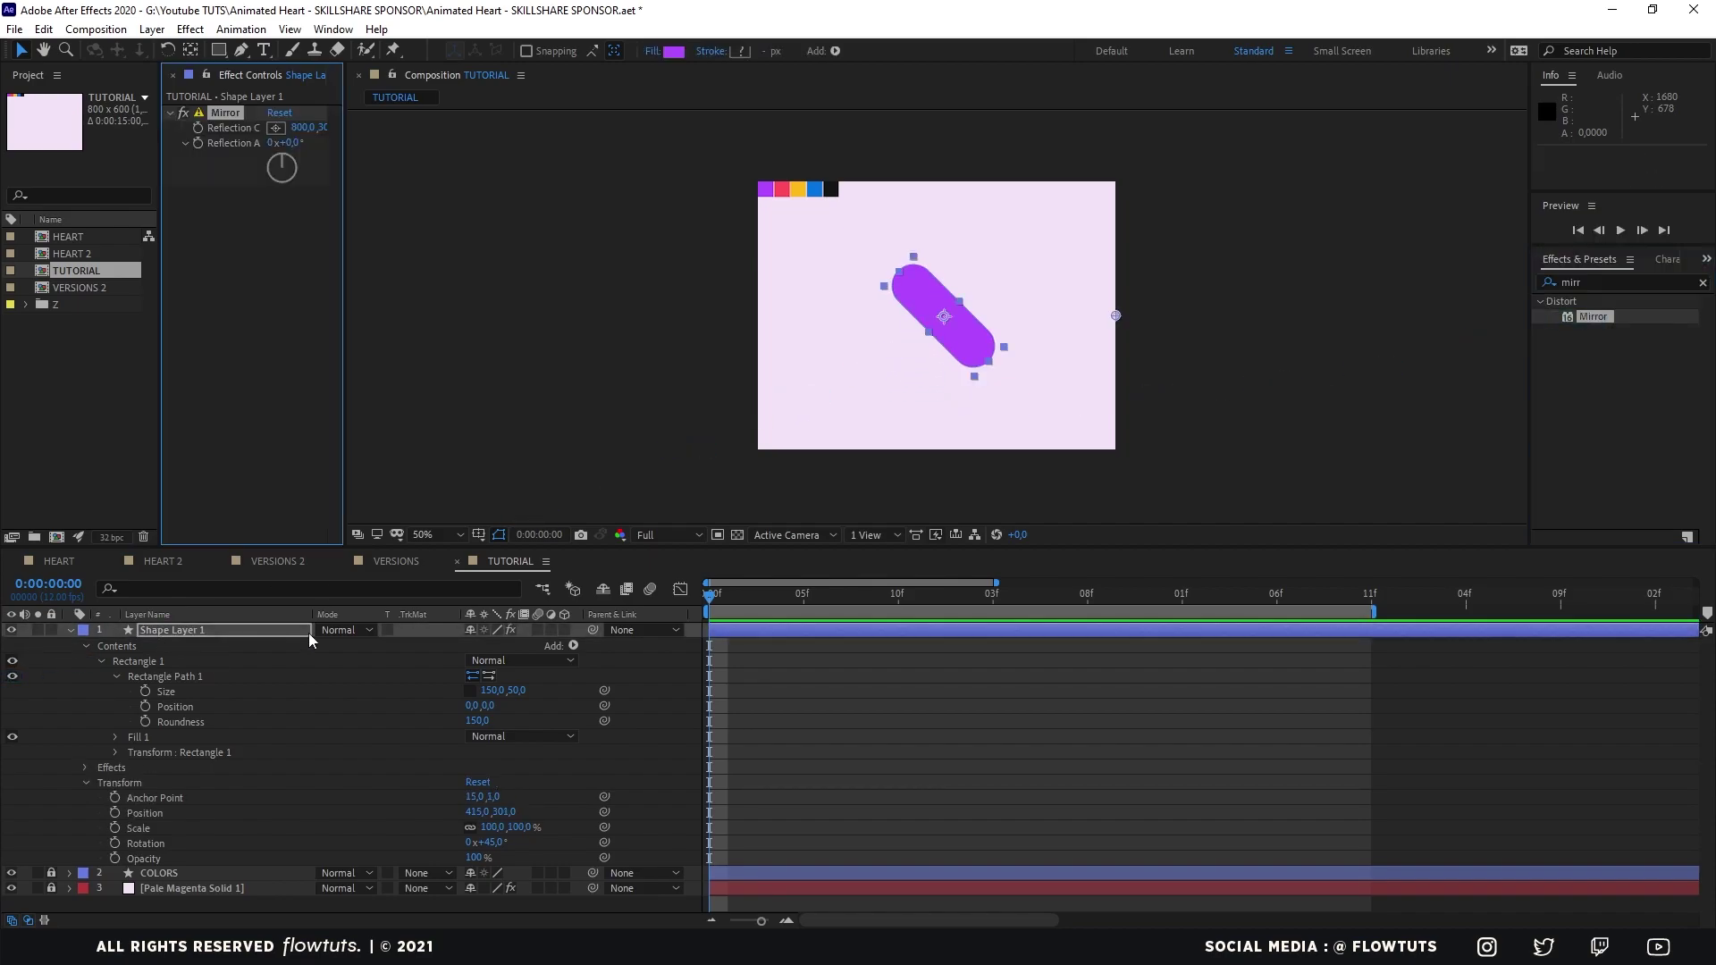
left_click(300, 128)
type("/2")
key("Return")
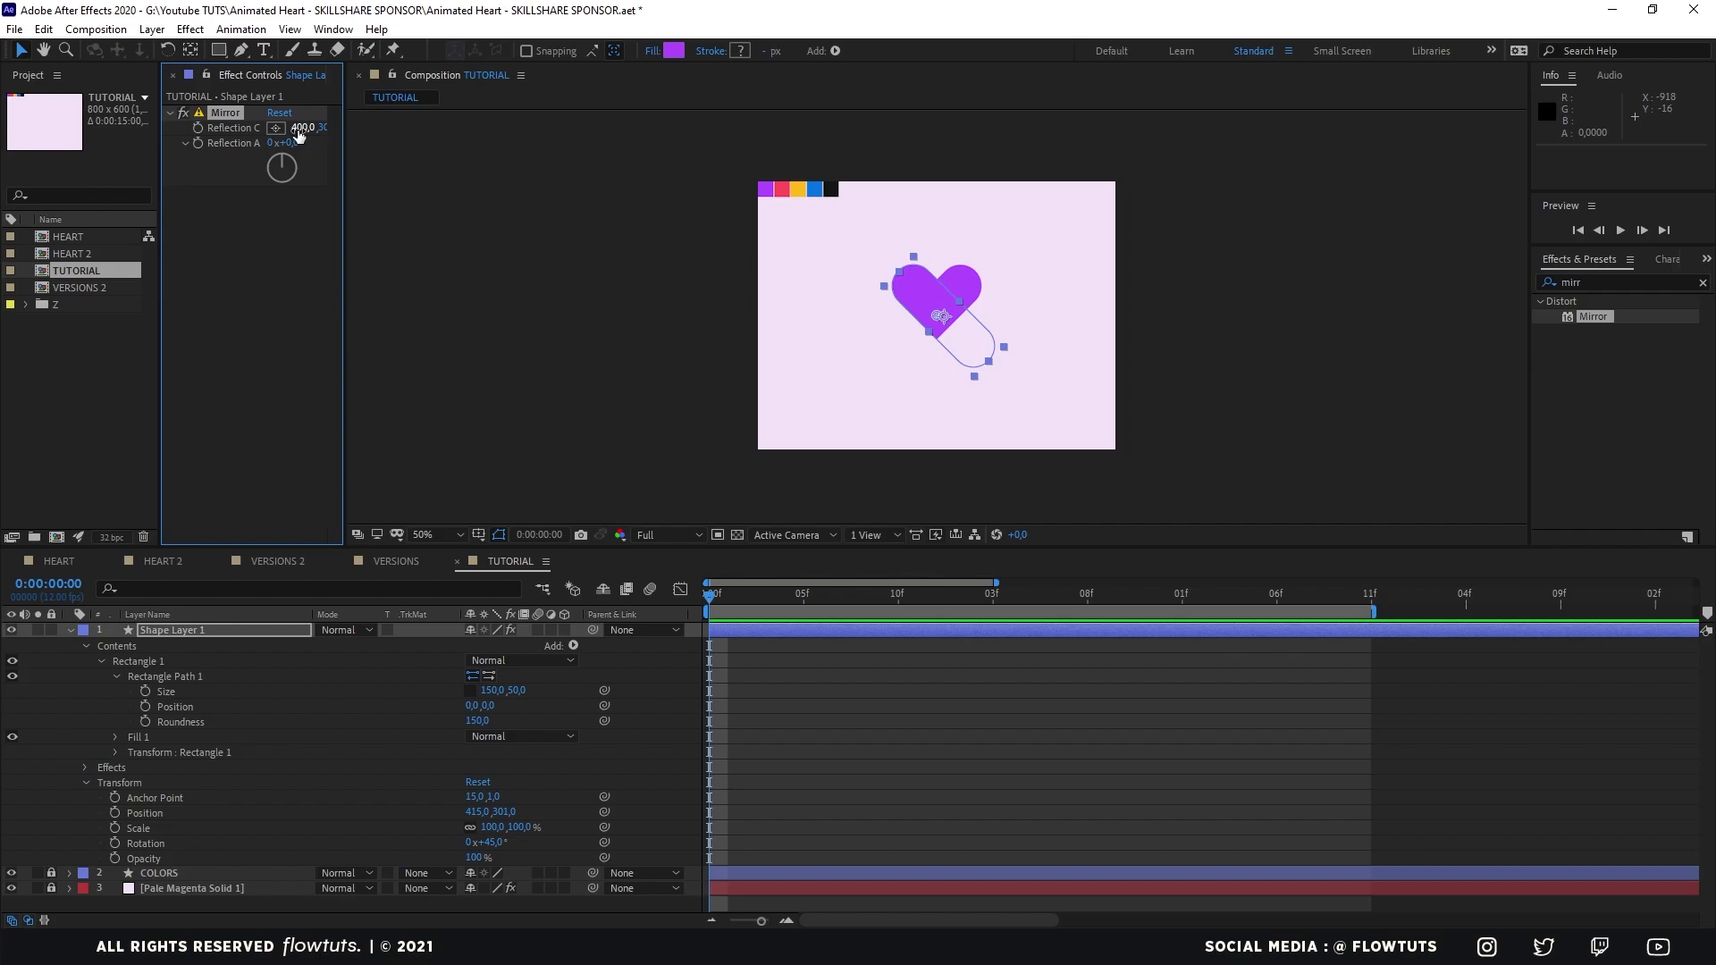
Nudge the heart down 40 pixels and one pixel right.
left_click(665, 763)
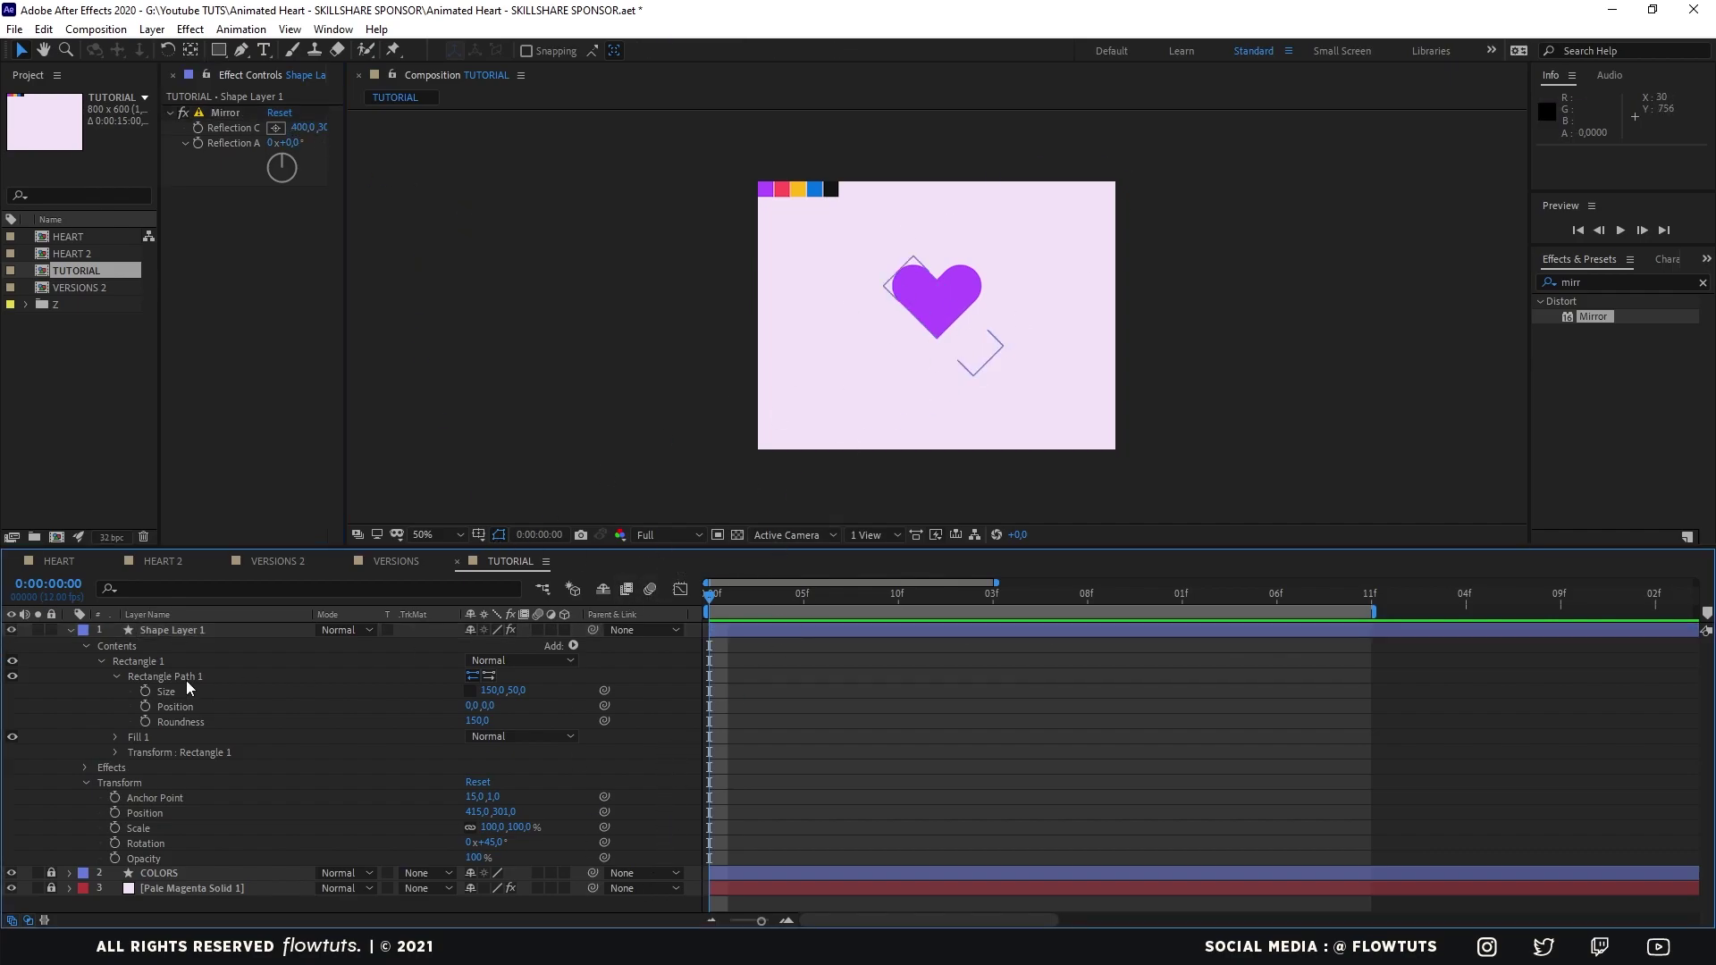
left_click(180, 630)
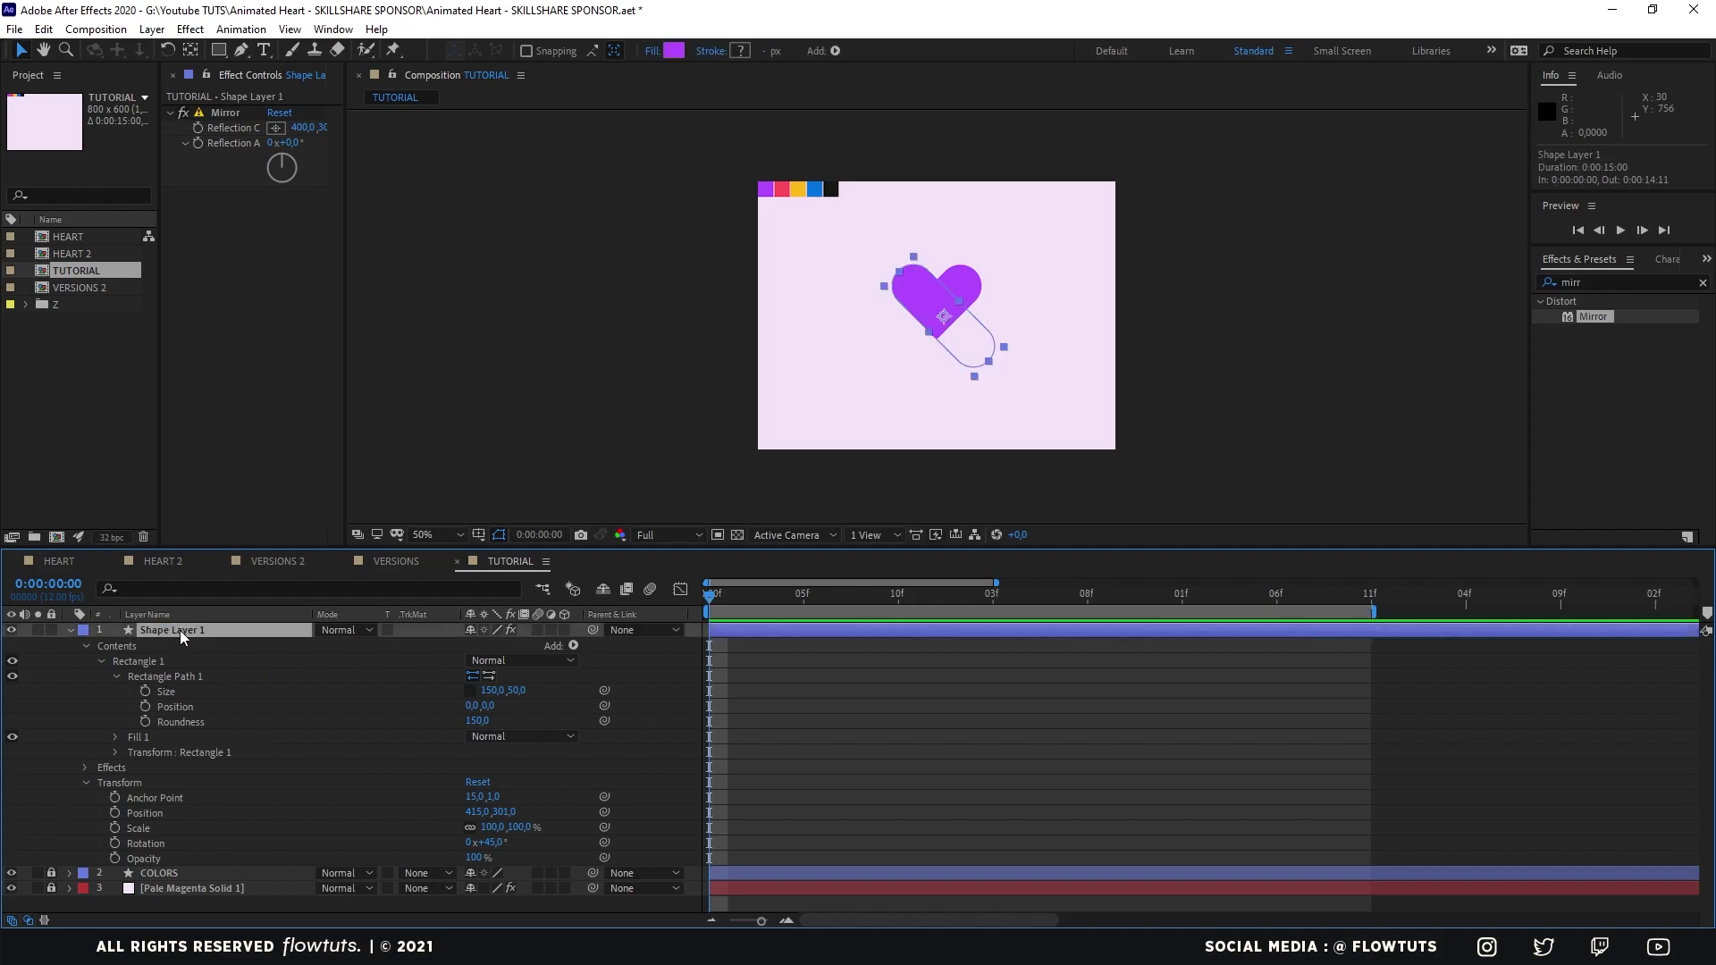
key("shift+Down")
key("shift+Down")
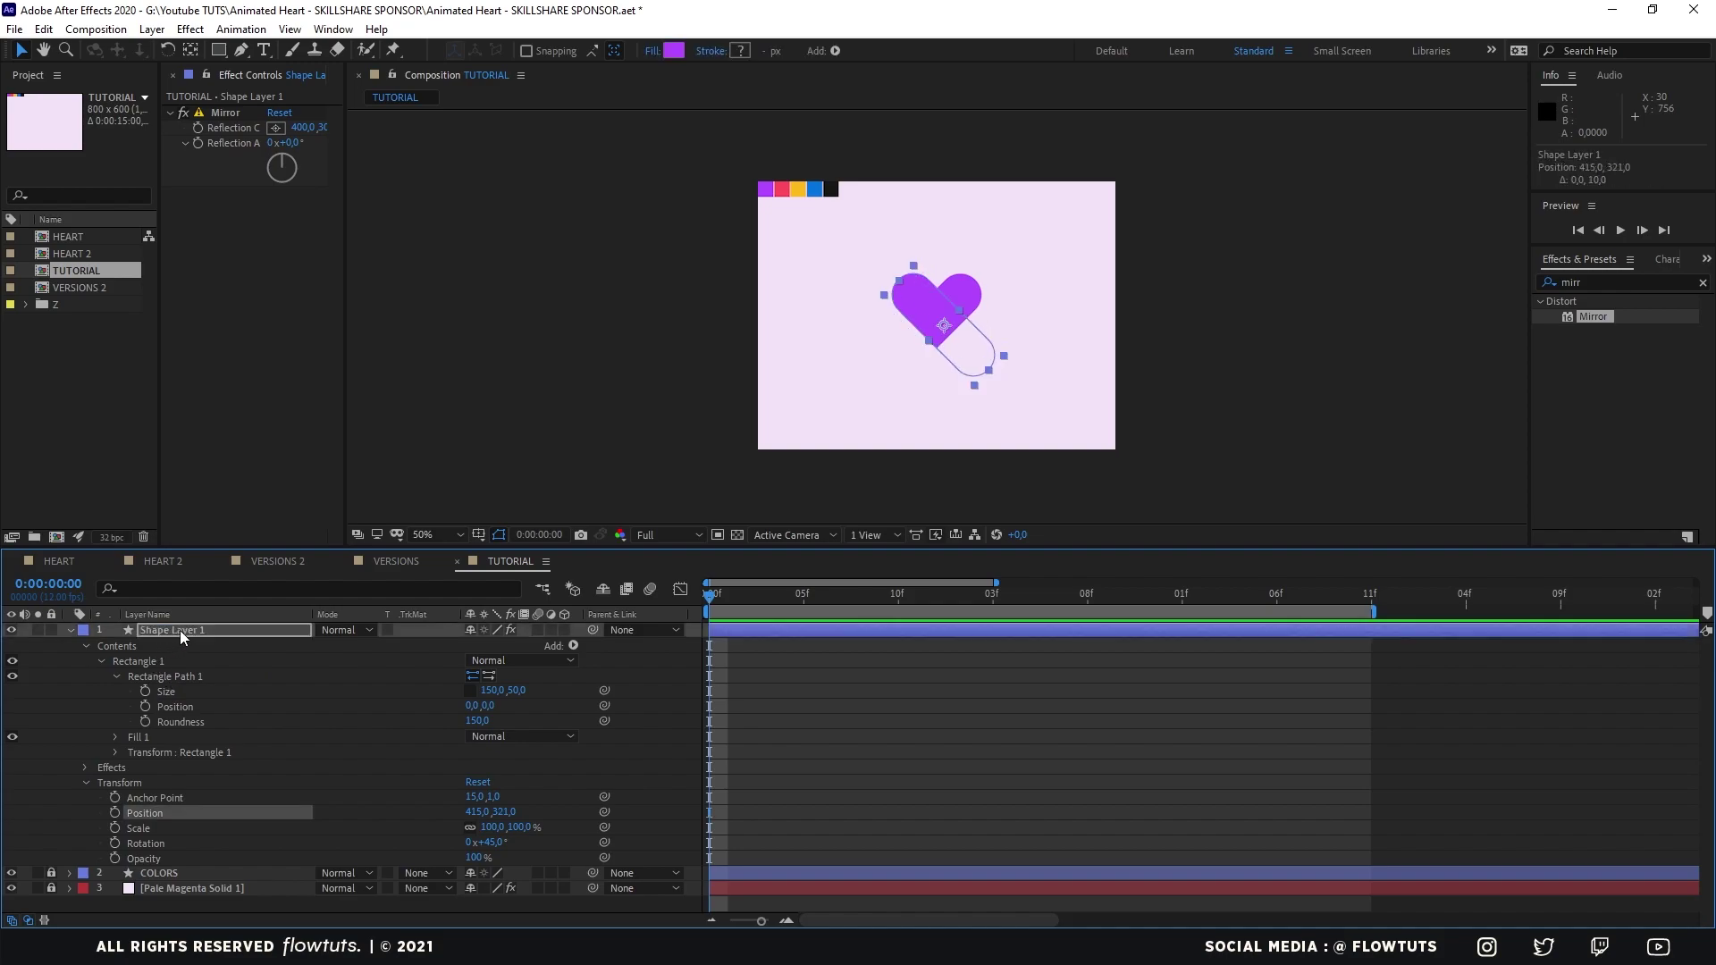
key("shift+Down")
key("shift+Down")
key("shift+Left")
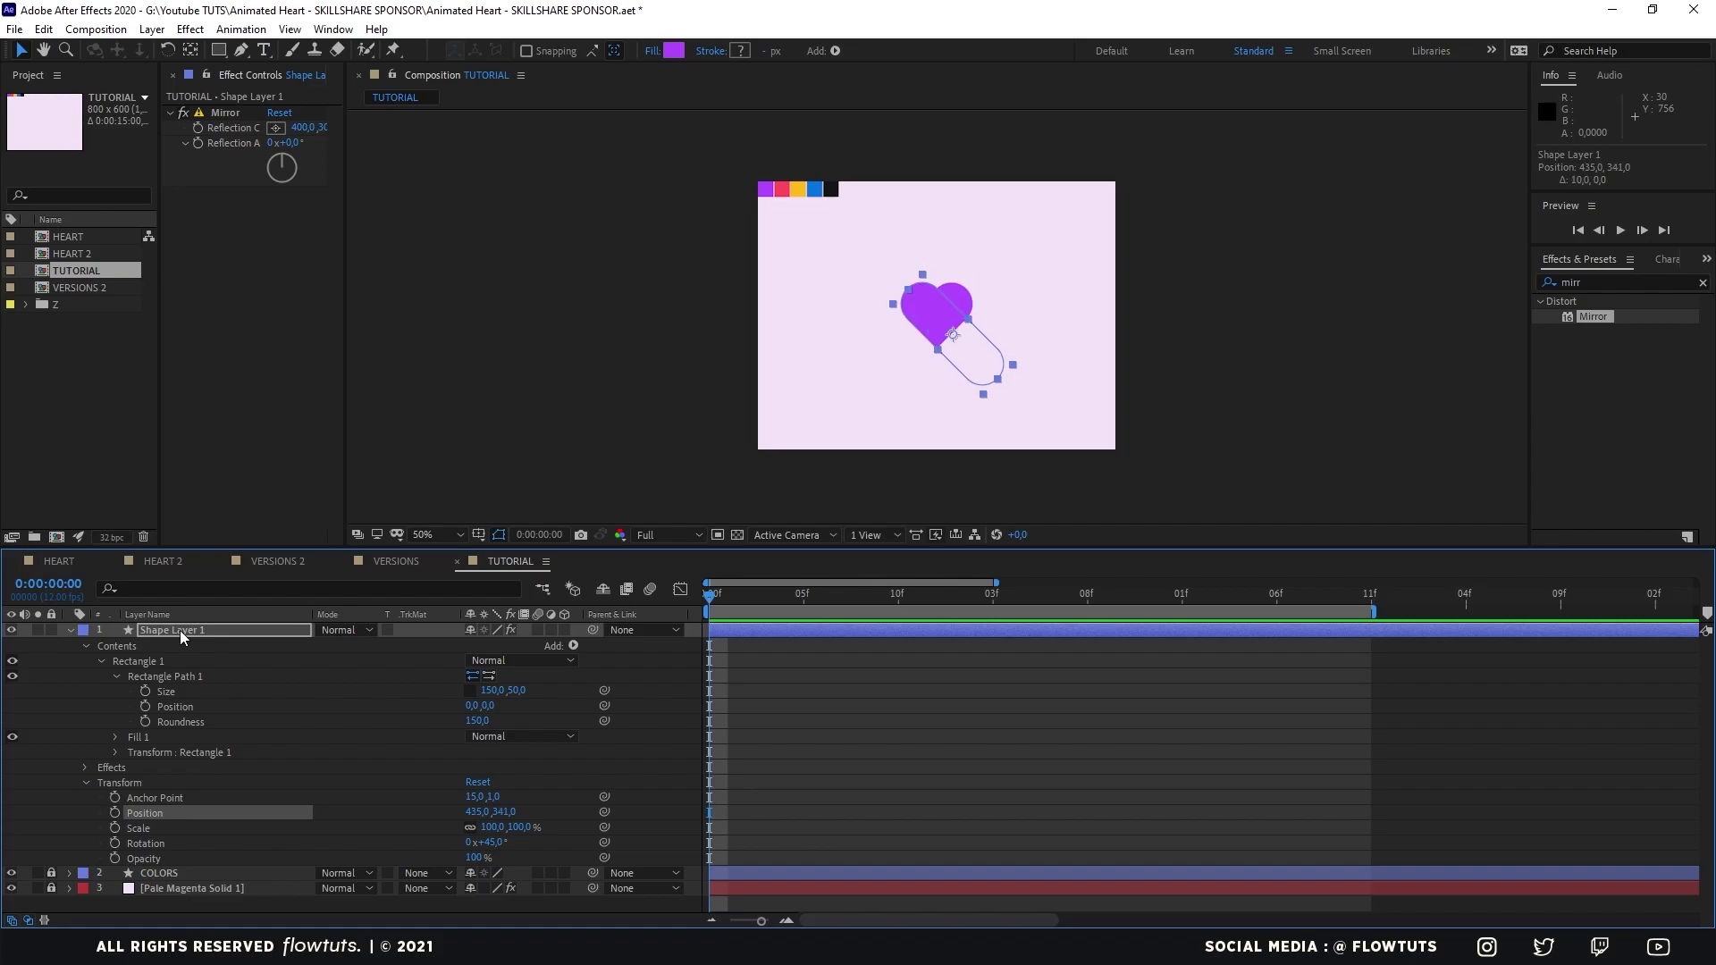
key("ctrl+z")
key("Right")
key("Right")
key("Right")
key("Right")
key("Right")
key("Right")
key("Right")
key("Right")
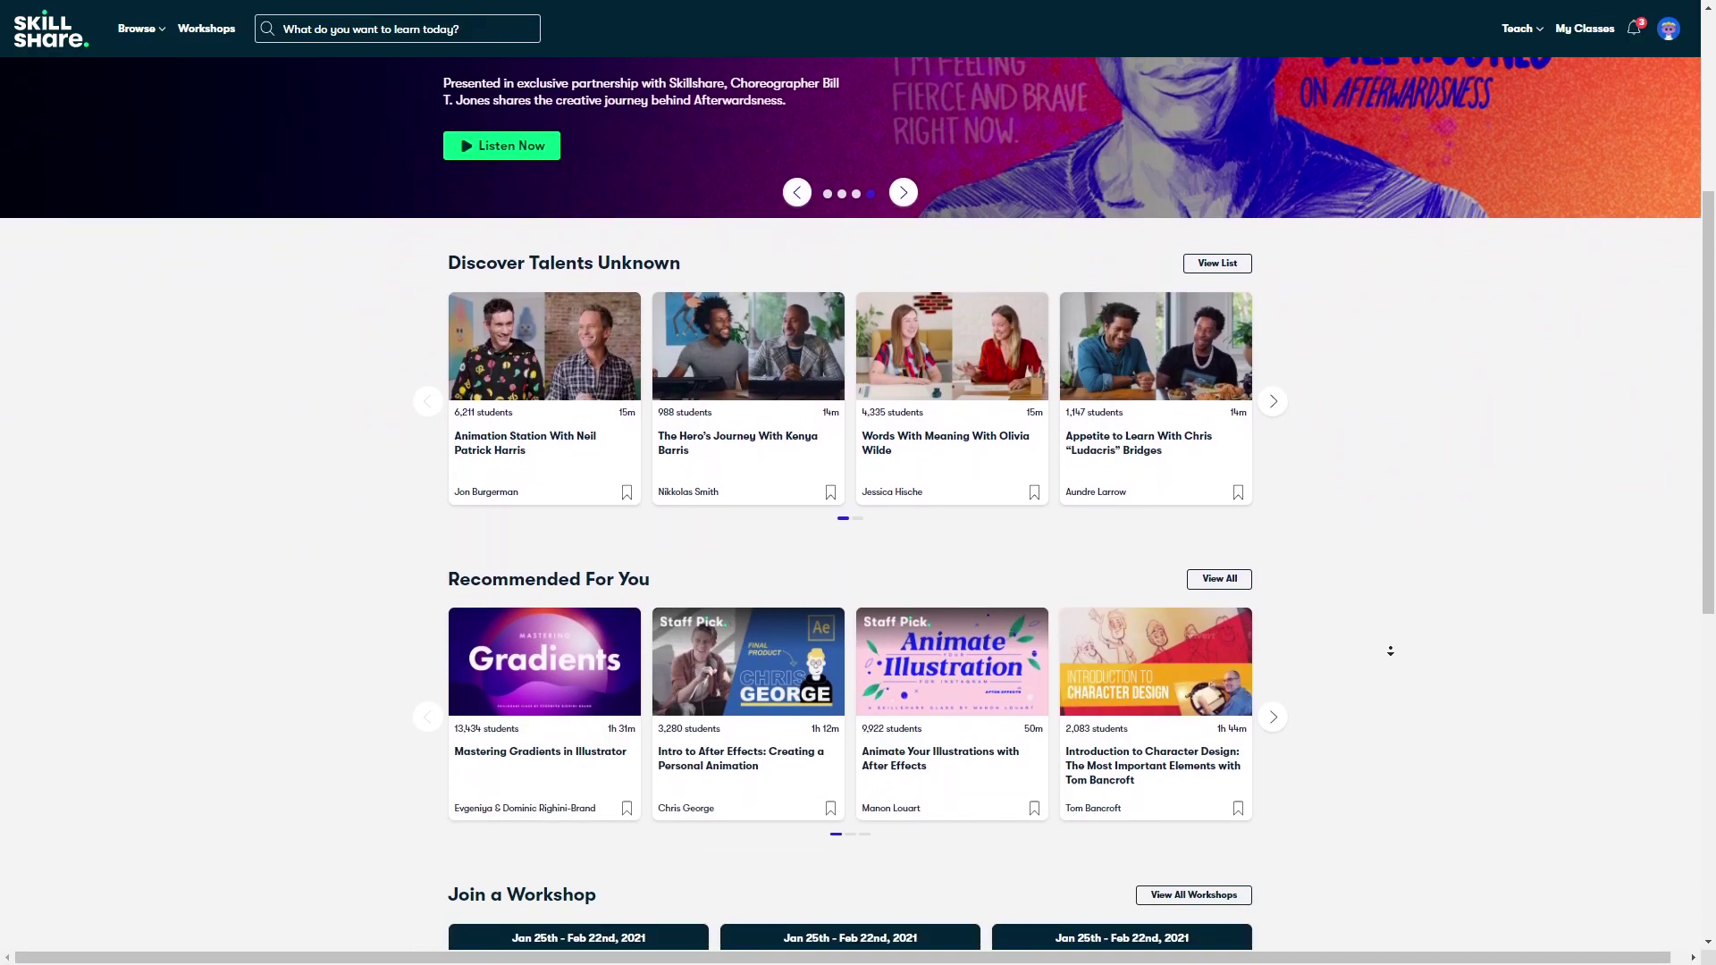
Browse Skillshare's Animation category and scroll through its popular and trending classes.
scroll(1390, 651, "down", 4)
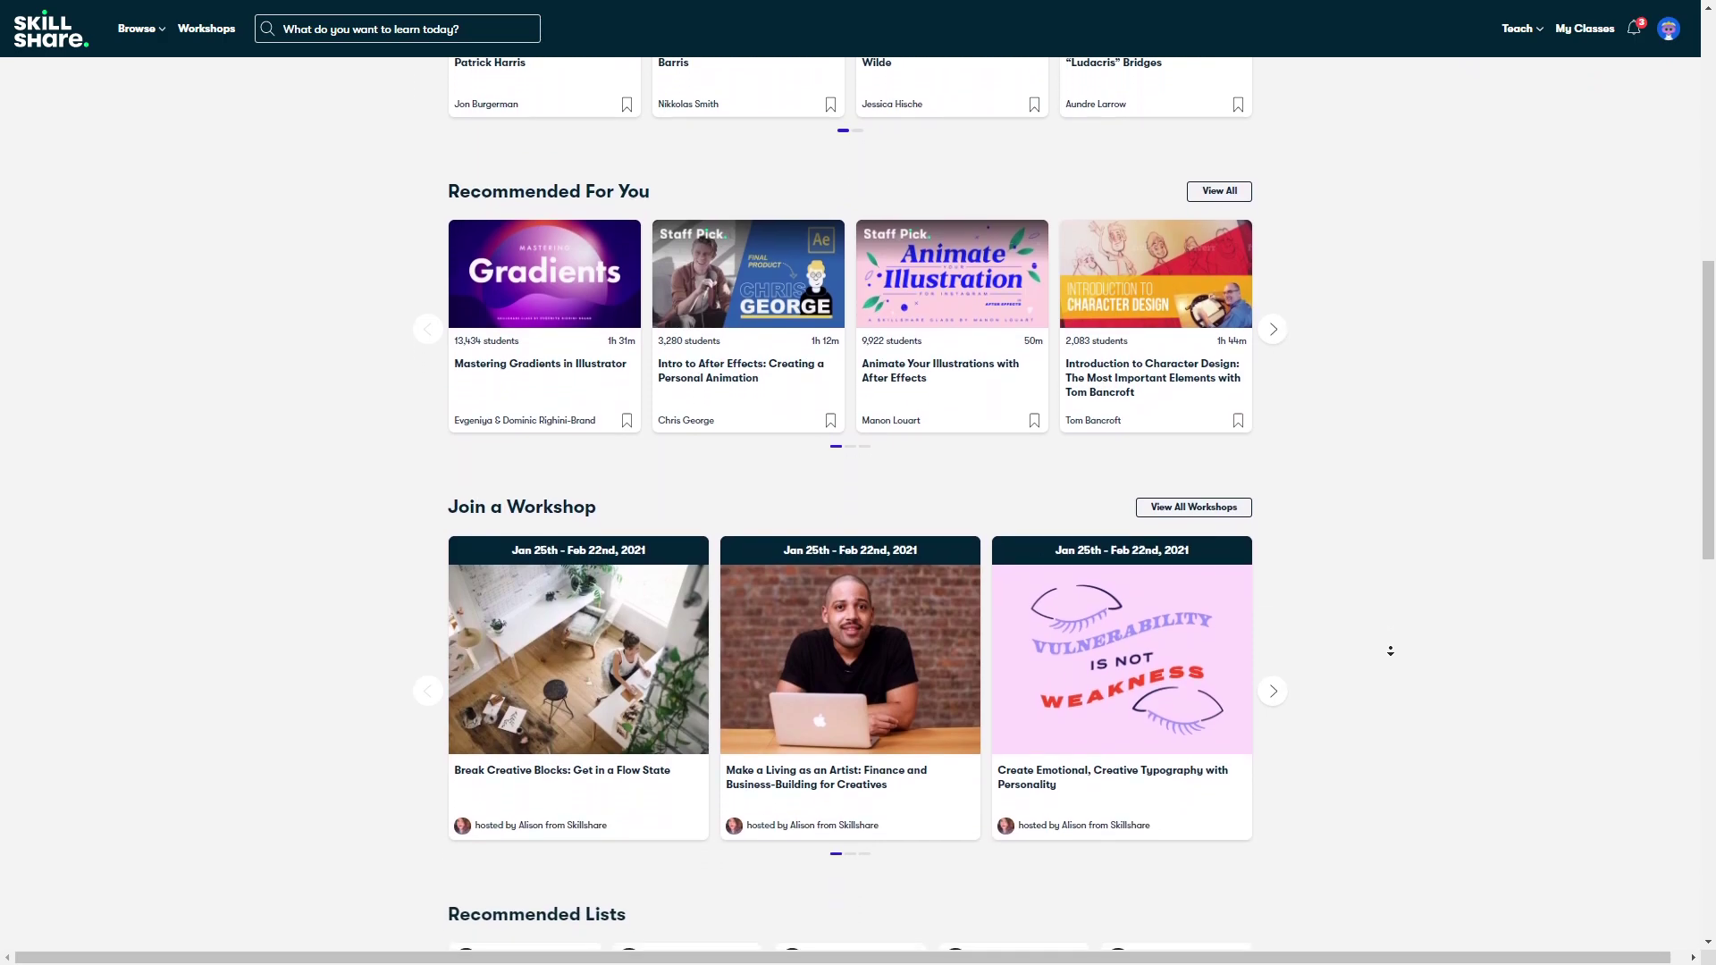
scroll(1390, 650, "down", 4)
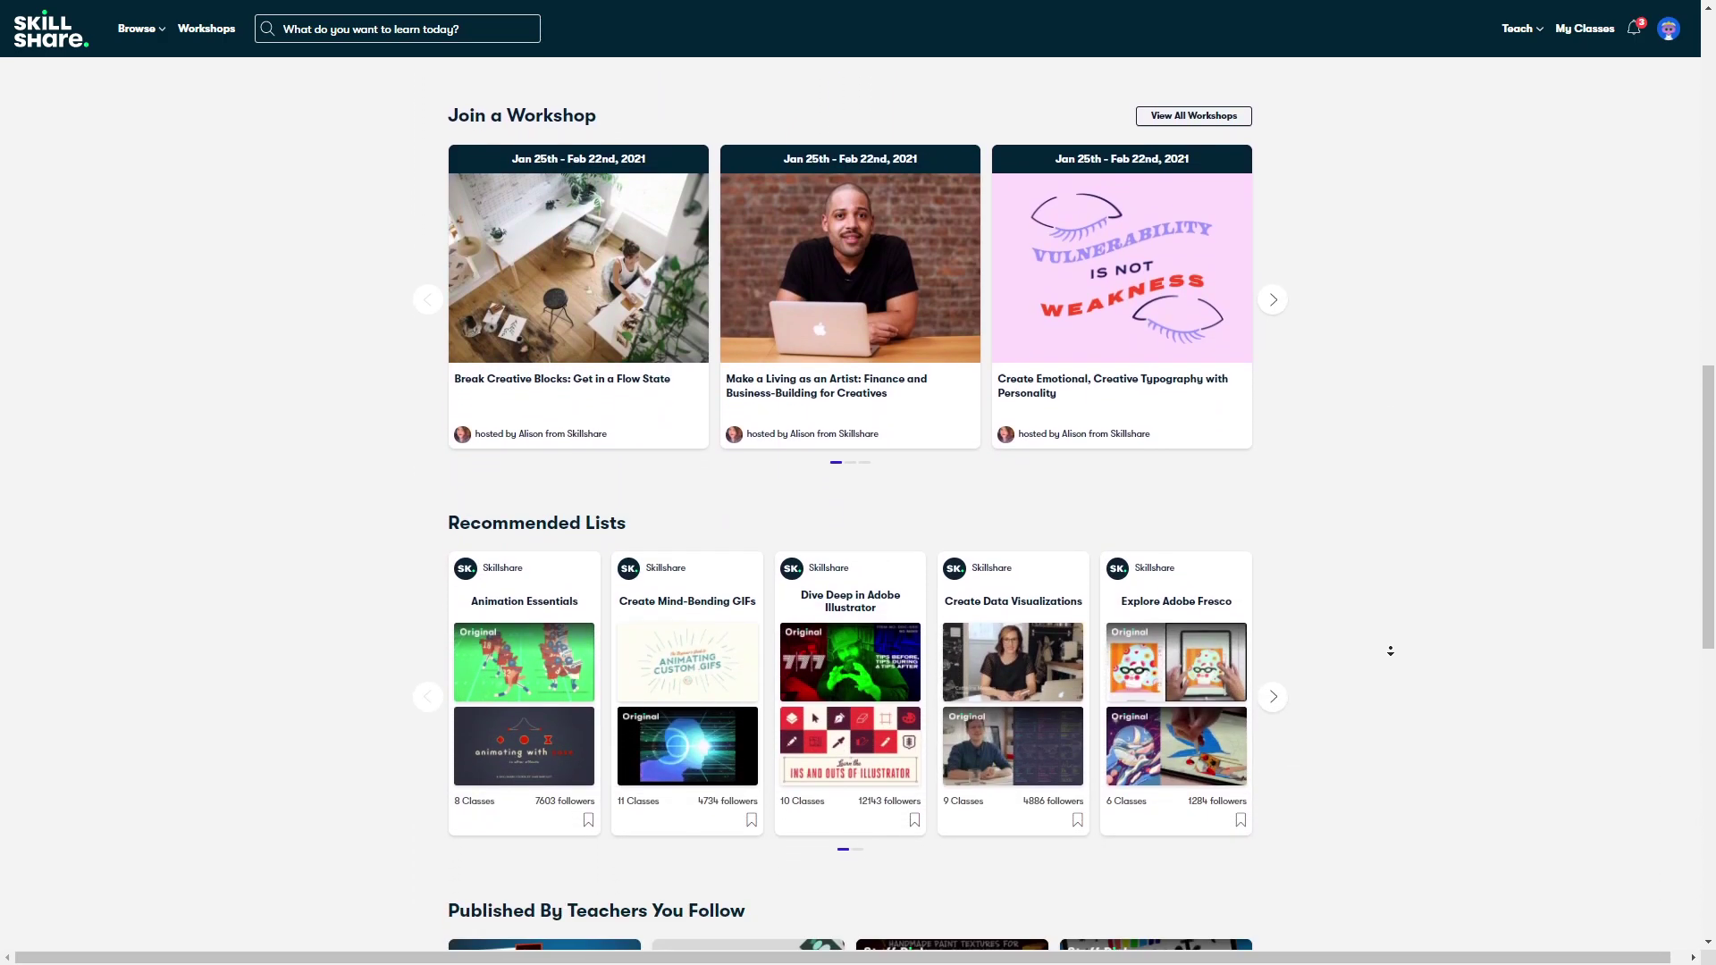
scroll(1390, 650, "down", 2)
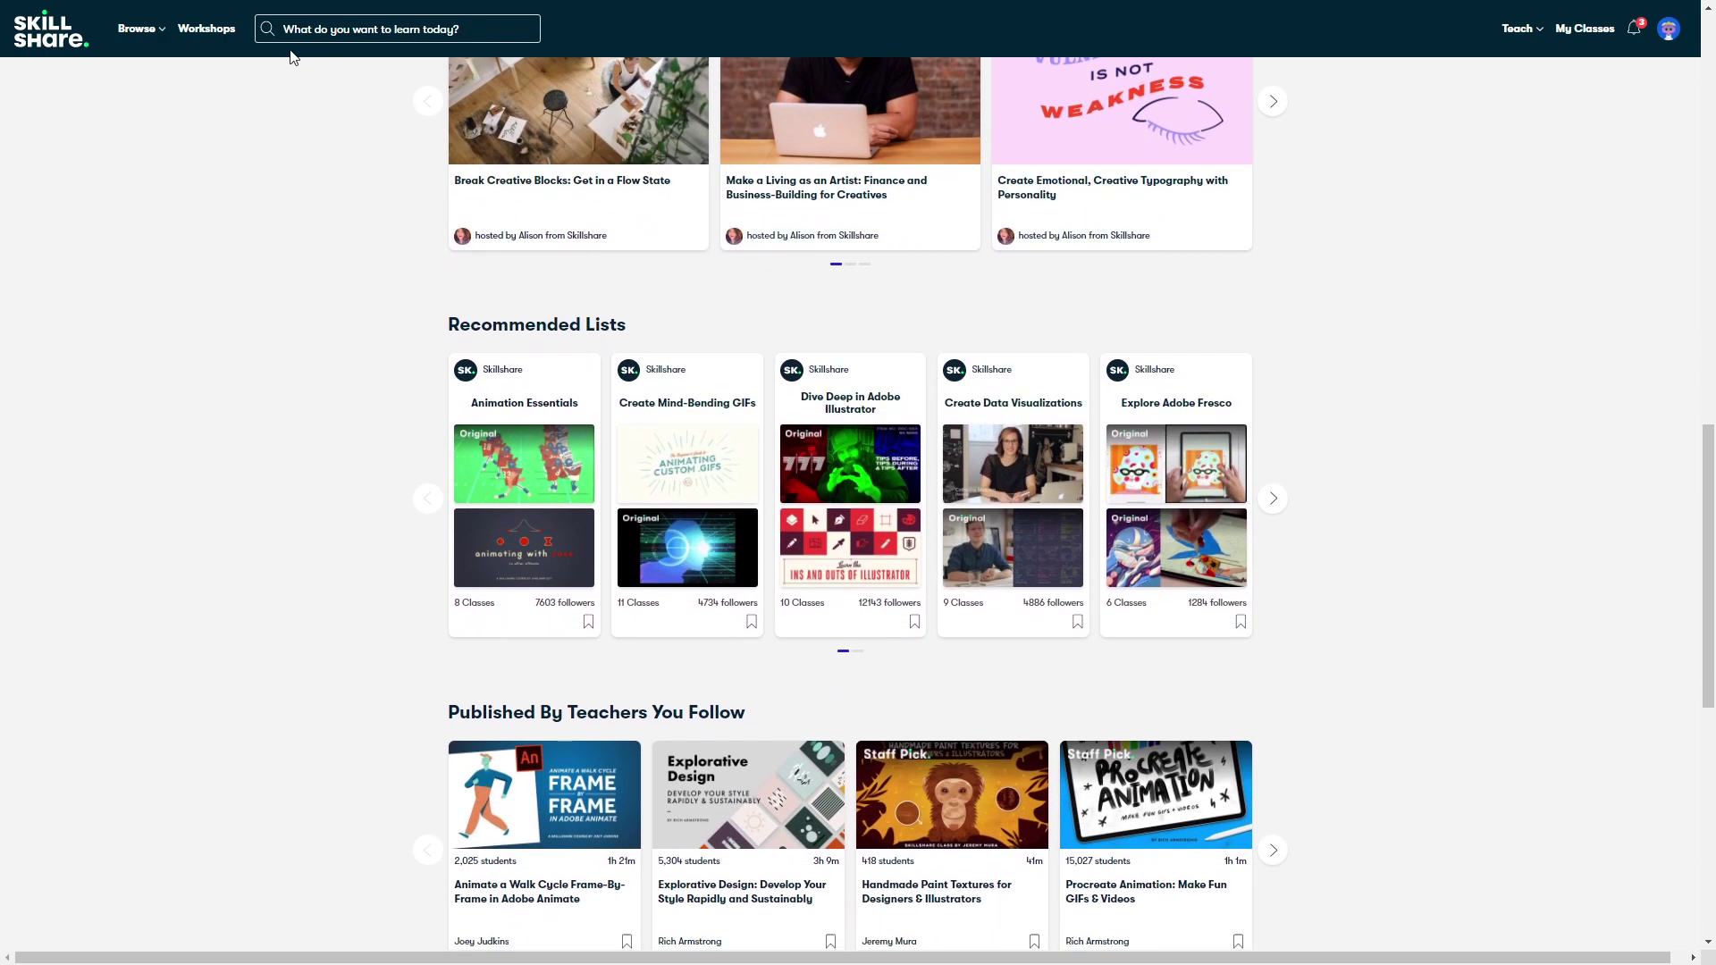
left_click(142, 29)
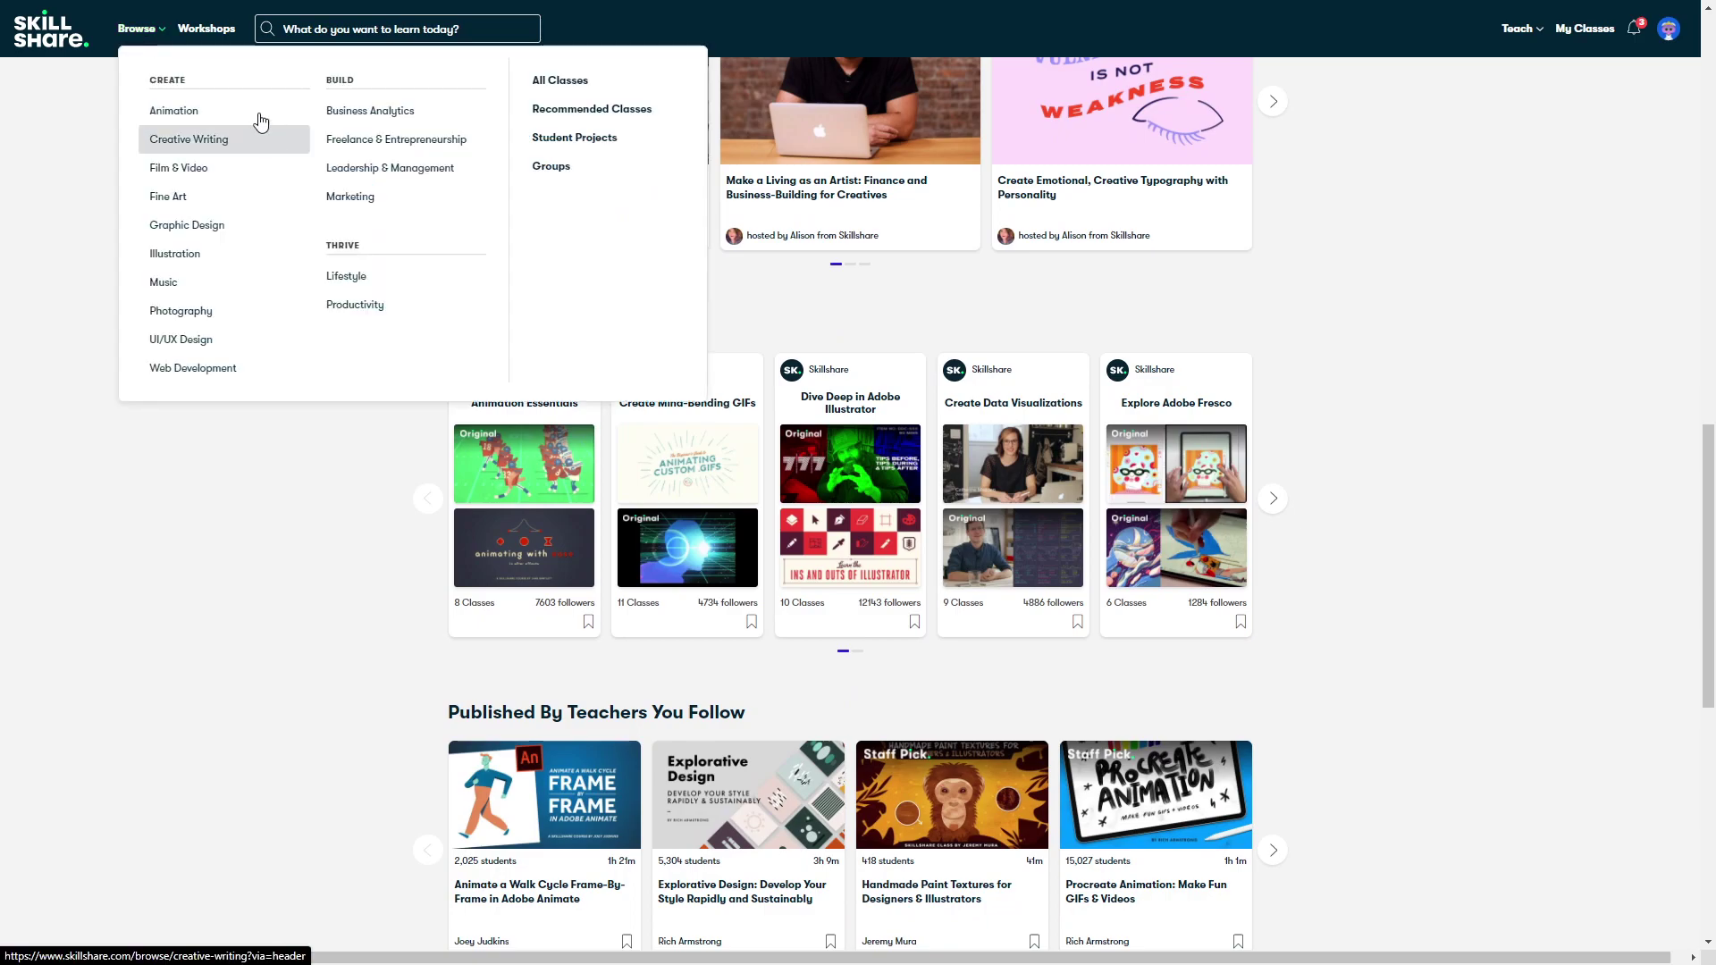
left_click(183, 110)
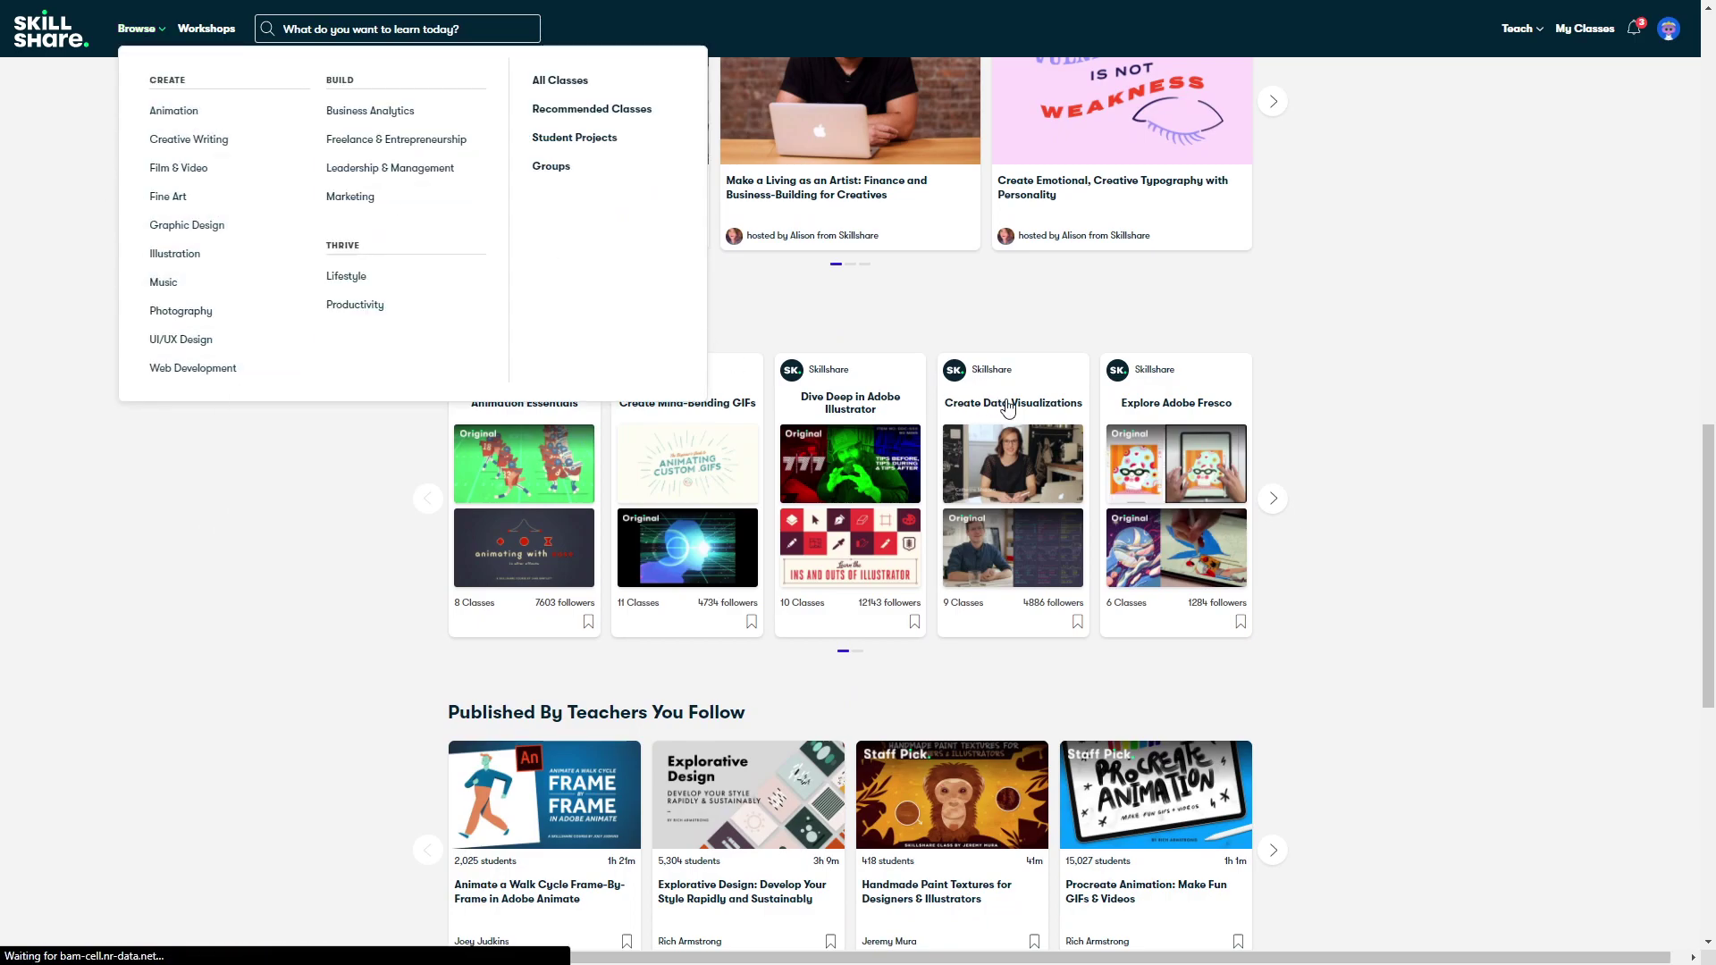
scroll(1235, 507, "down", 6)
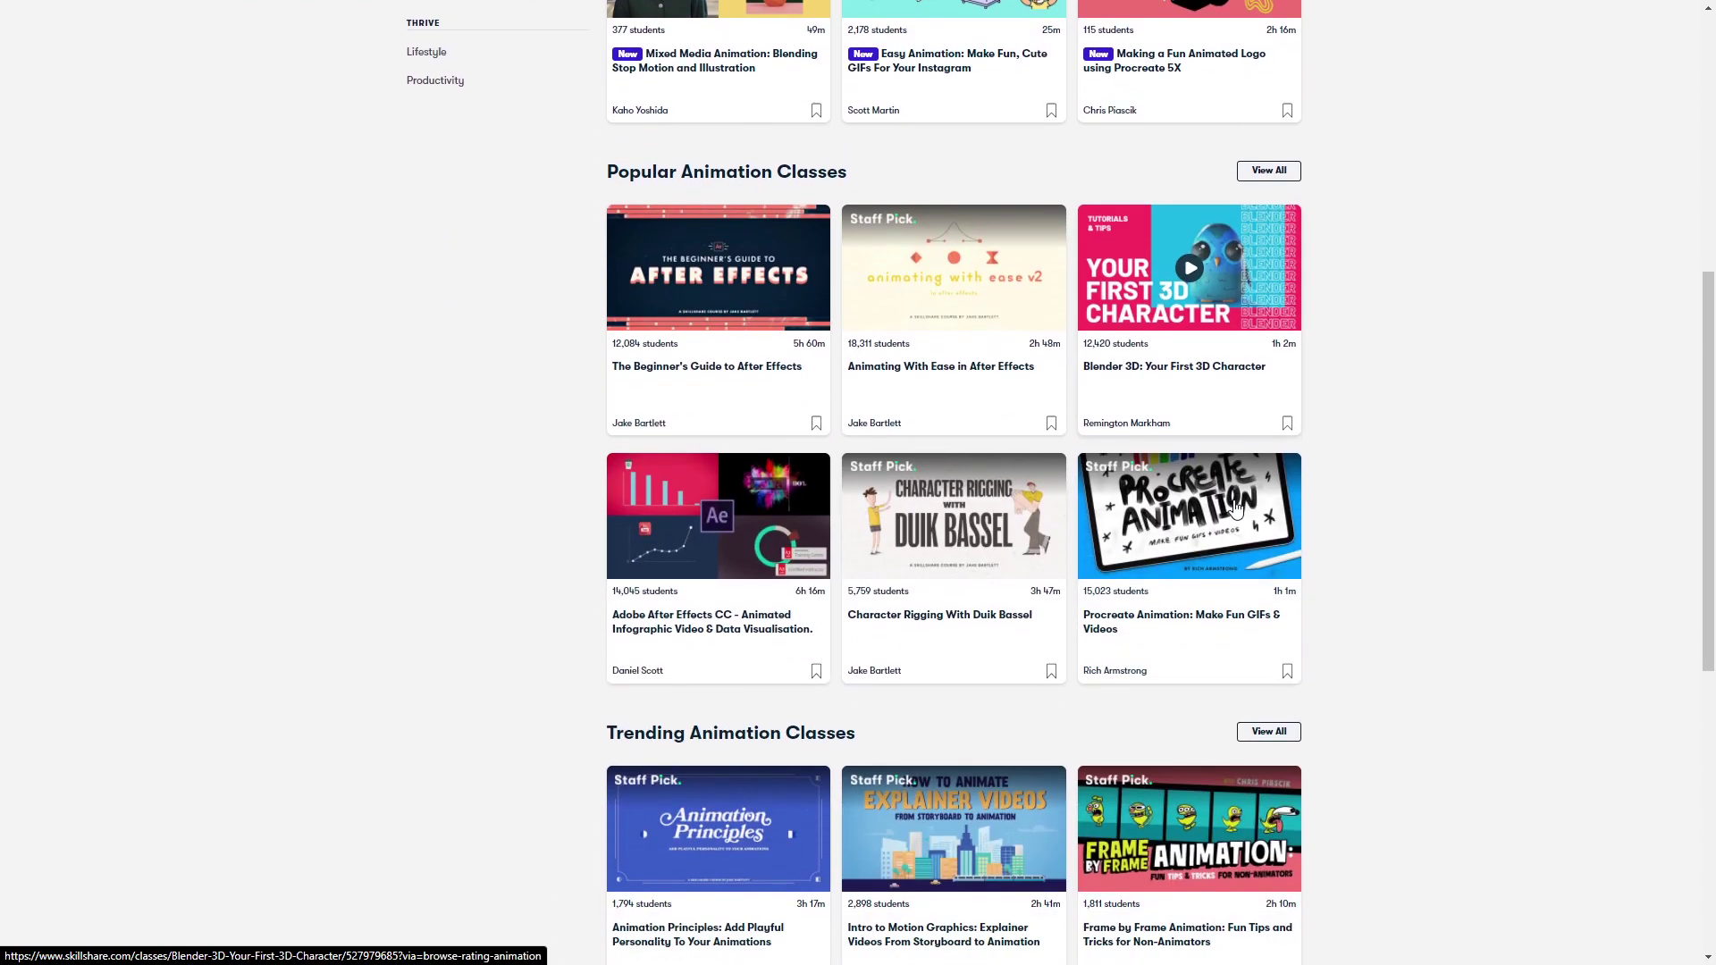
scroll(1235, 506, "down", 3)
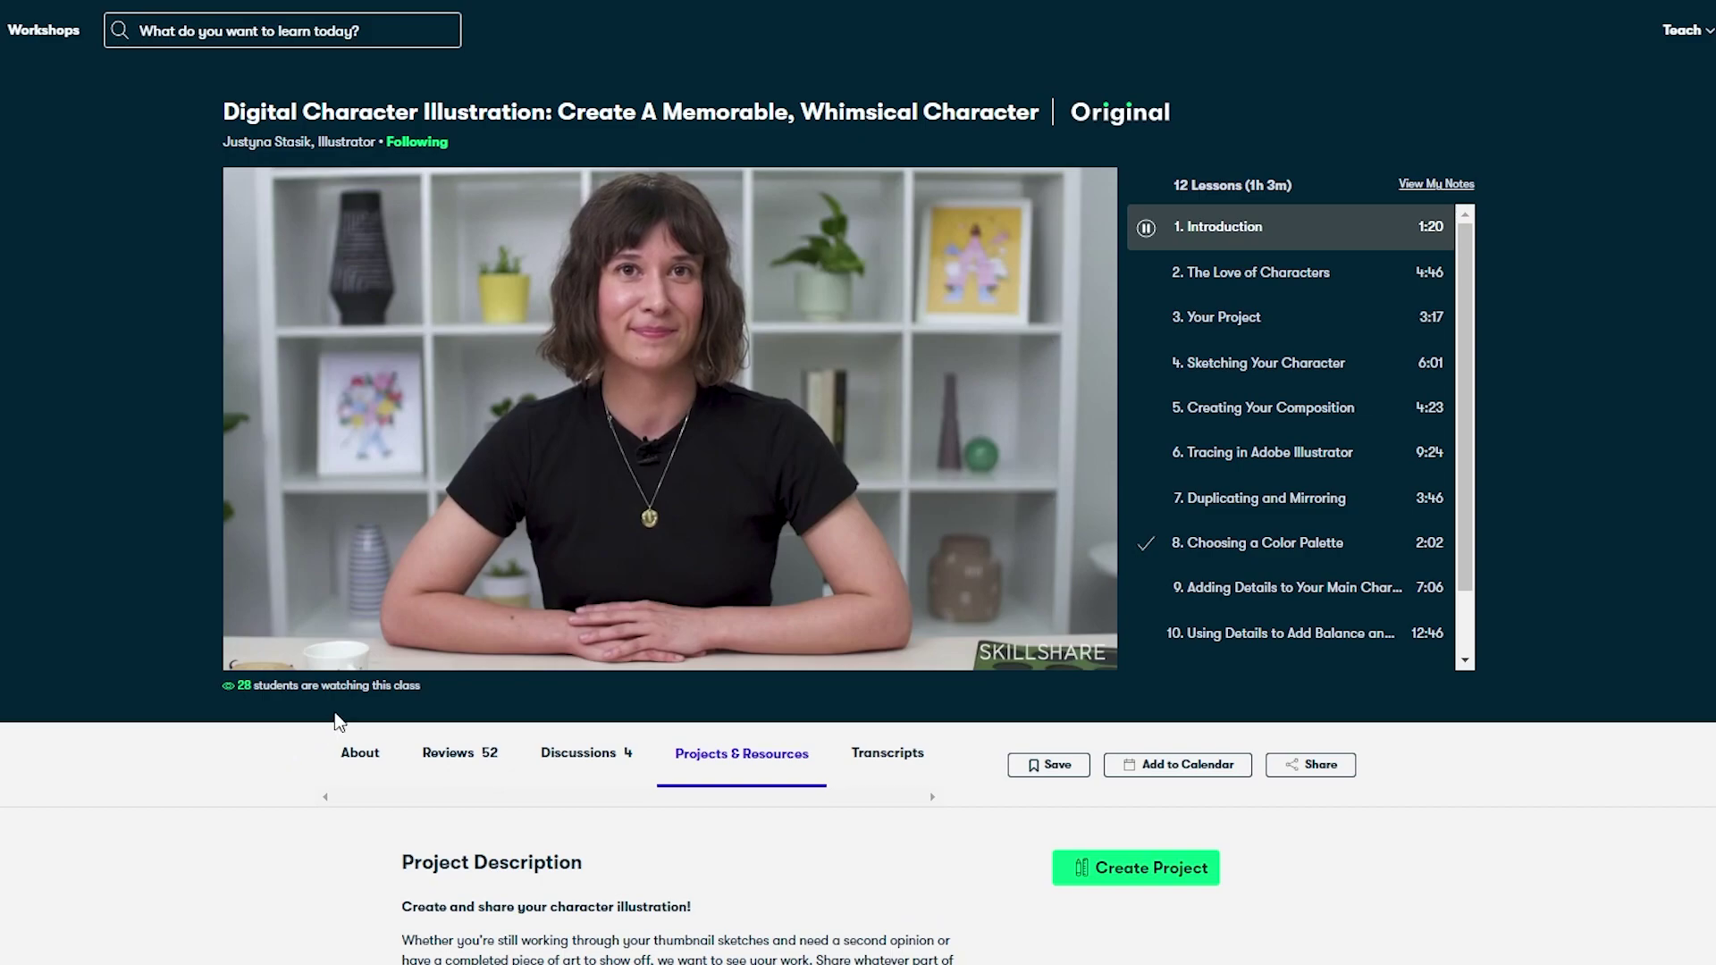
Jump around the Run Cycle in AE with DUIK intro video, then pause it.
left_click(434, 623)
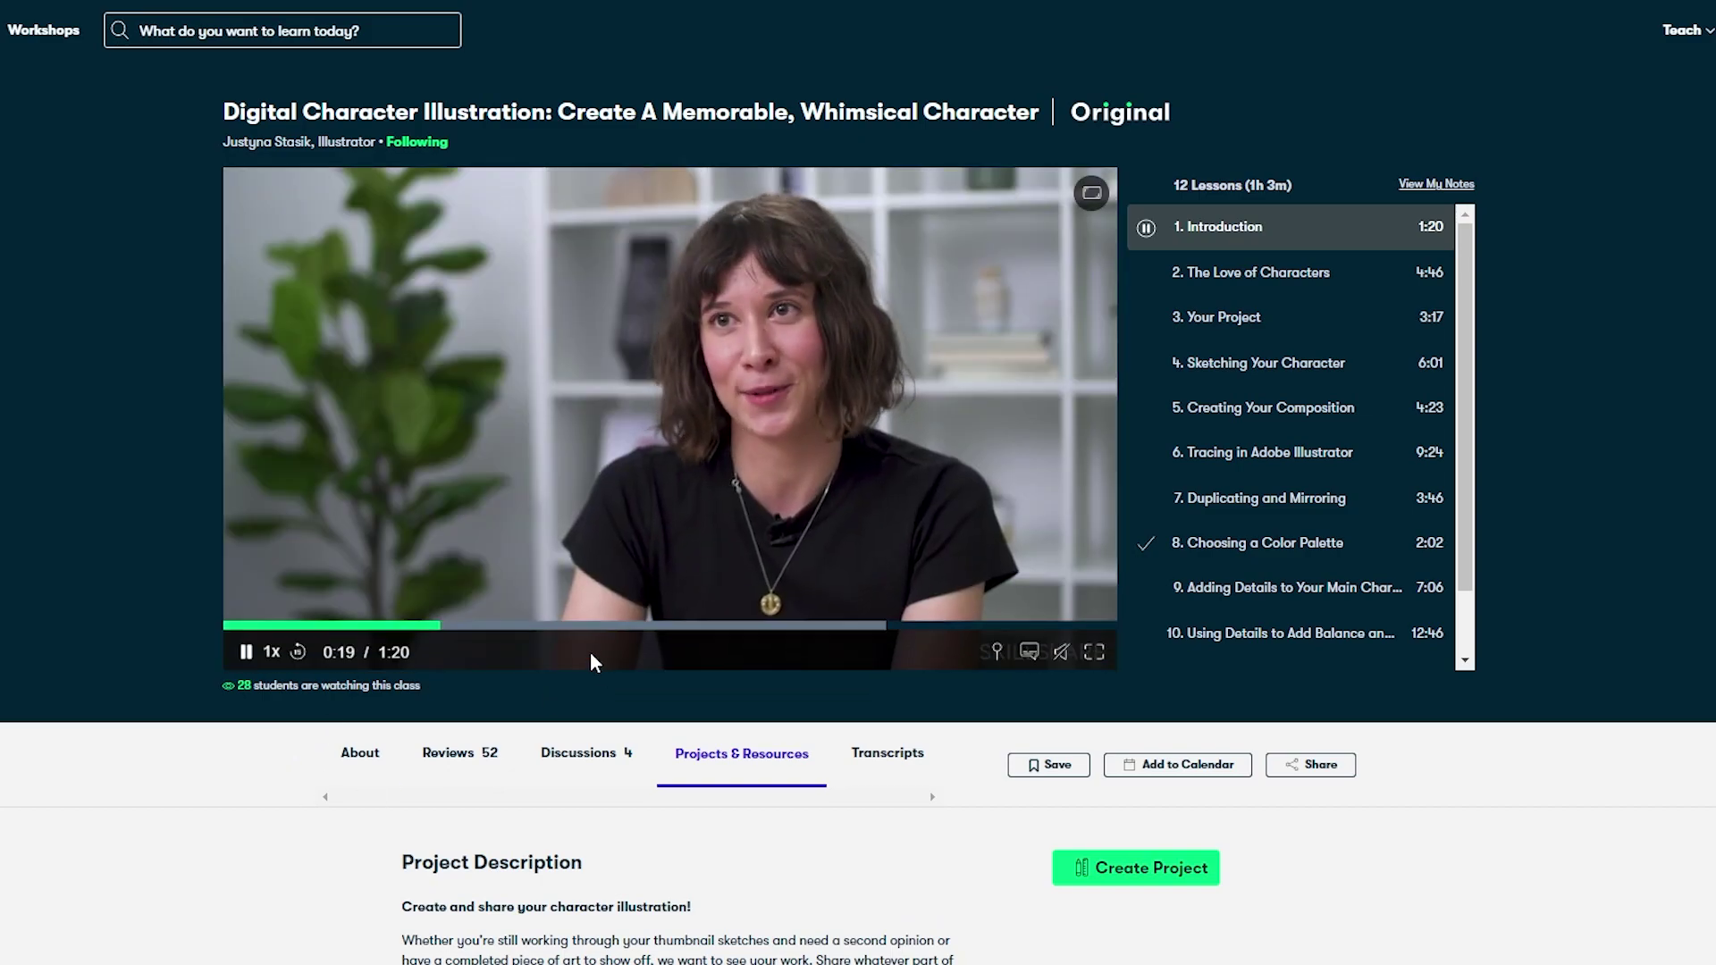
left_click(562, 623)
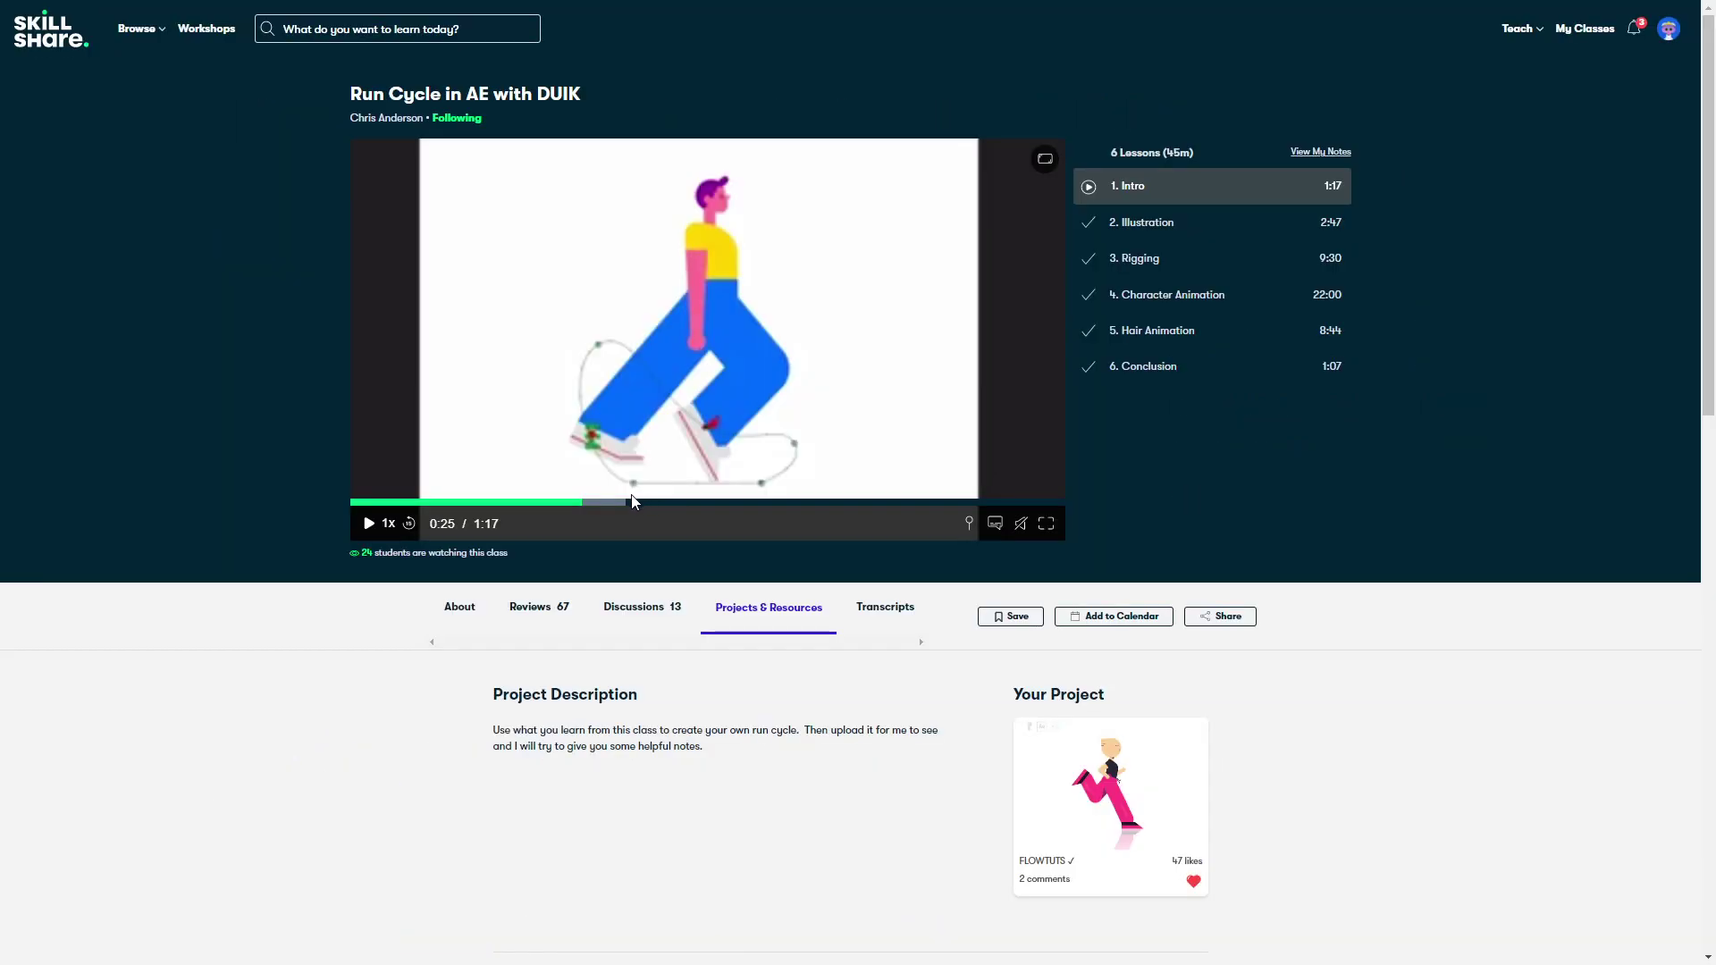
left_click(617, 505)
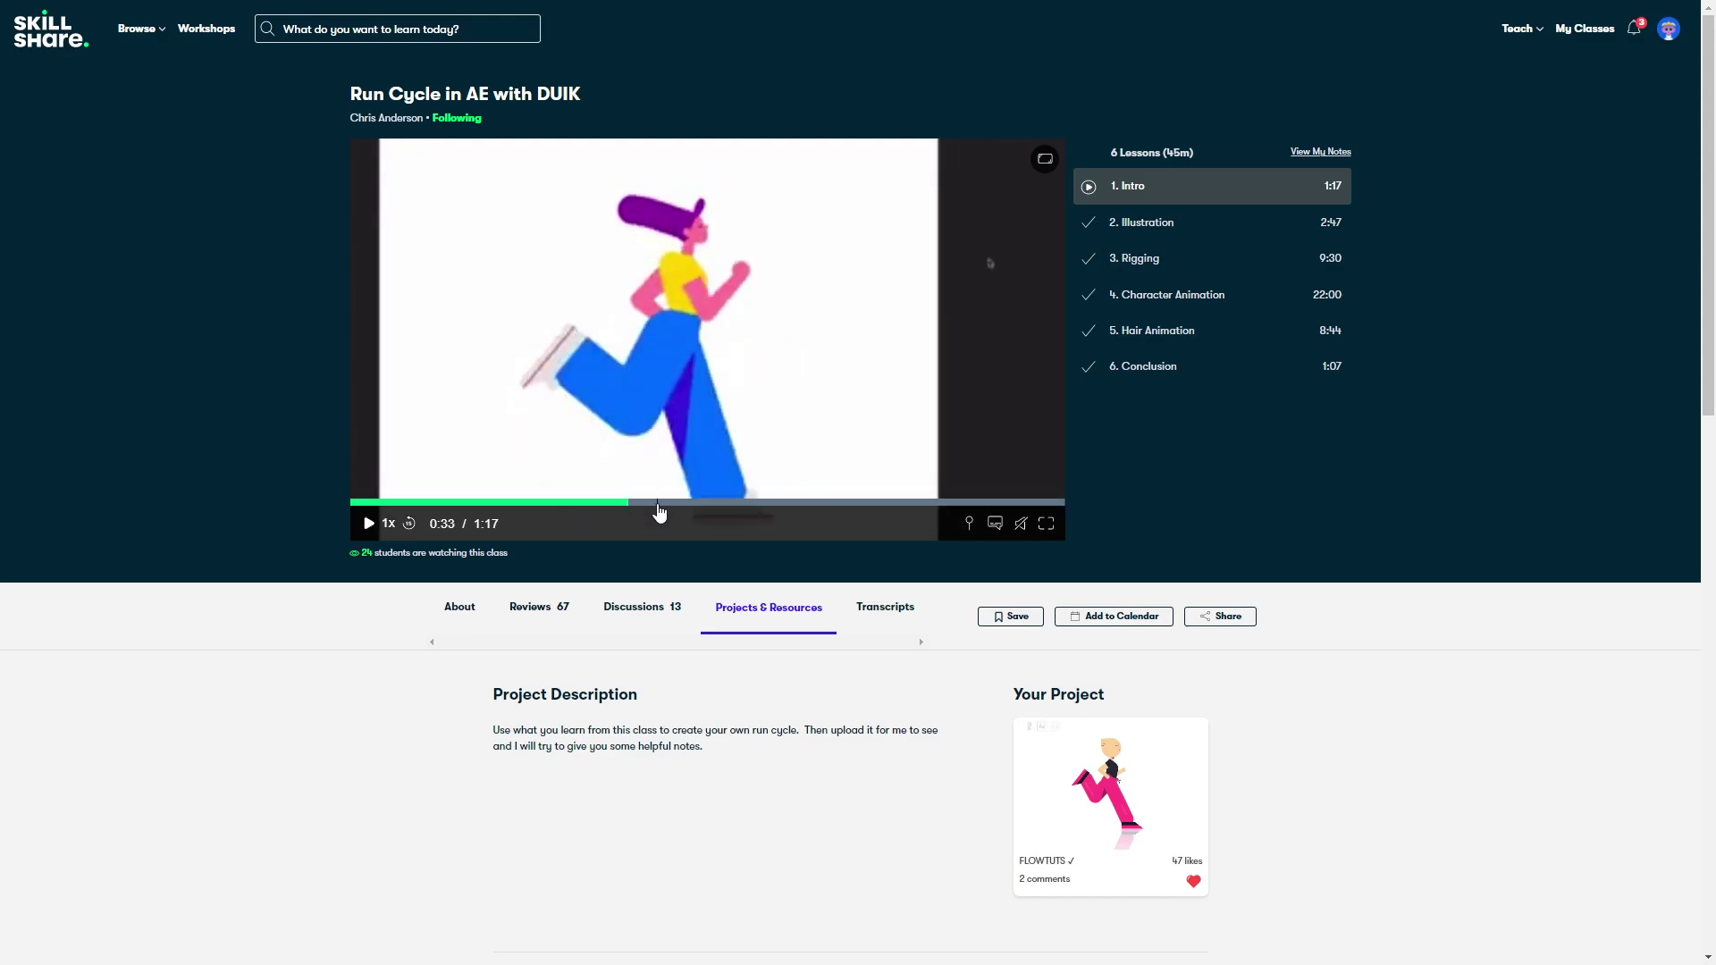
left_click(540, 504)
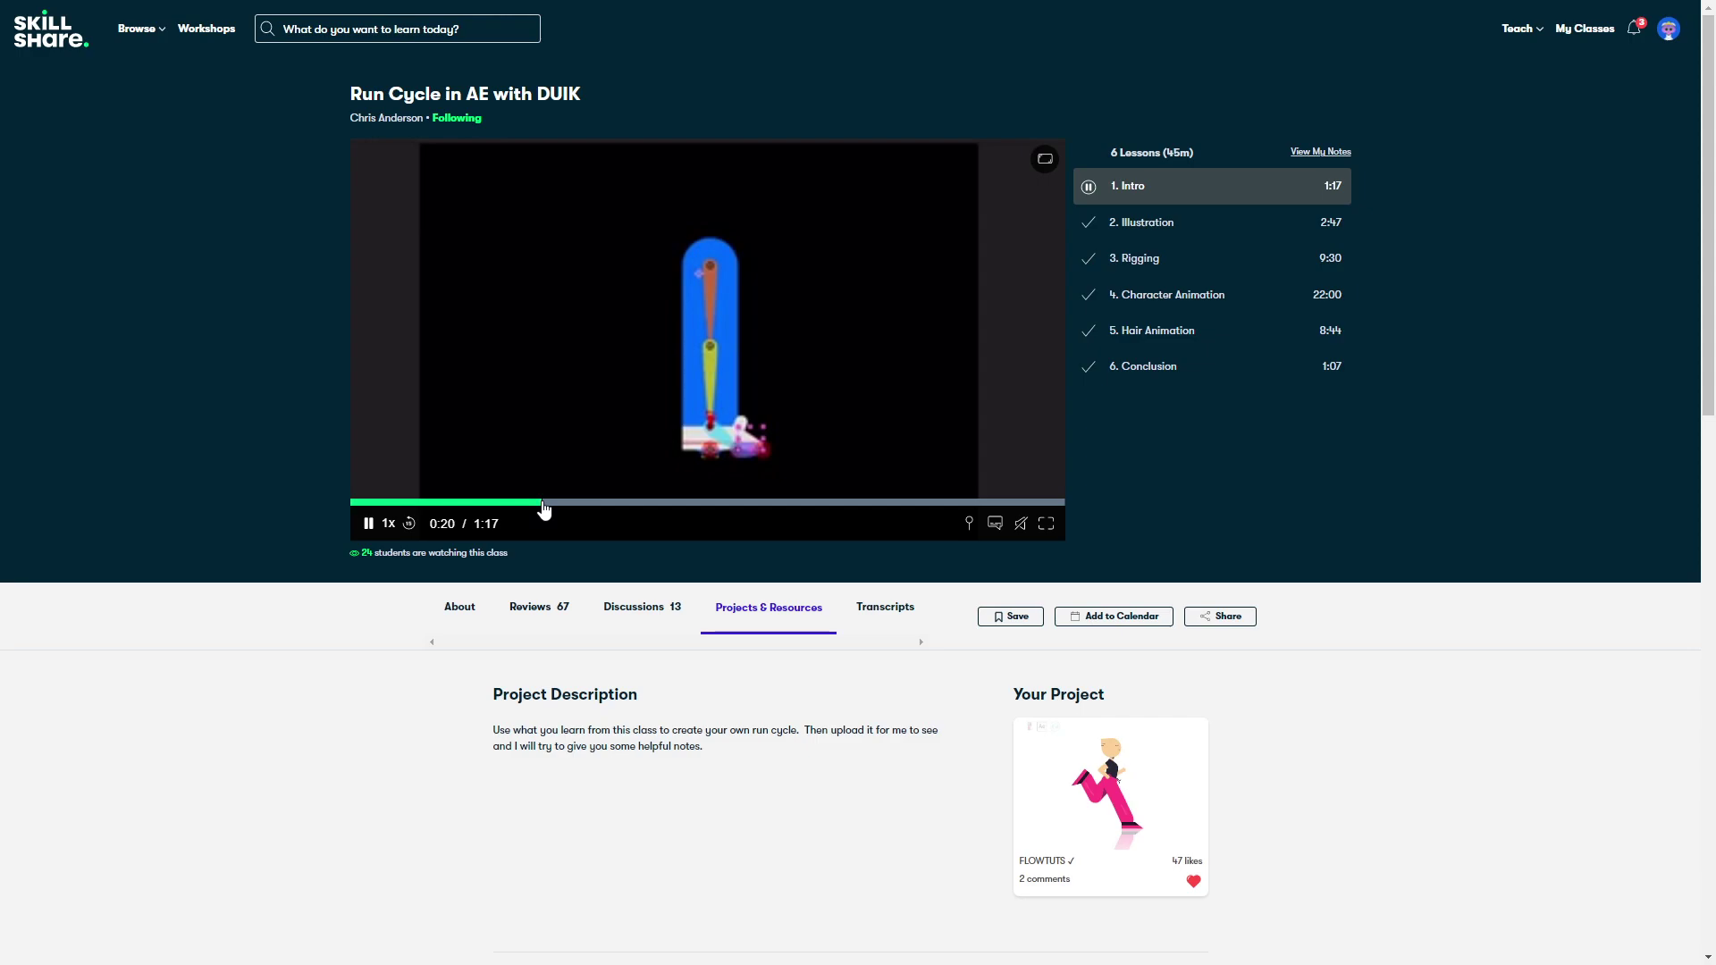
left_click(560, 473)
left_click(571, 478)
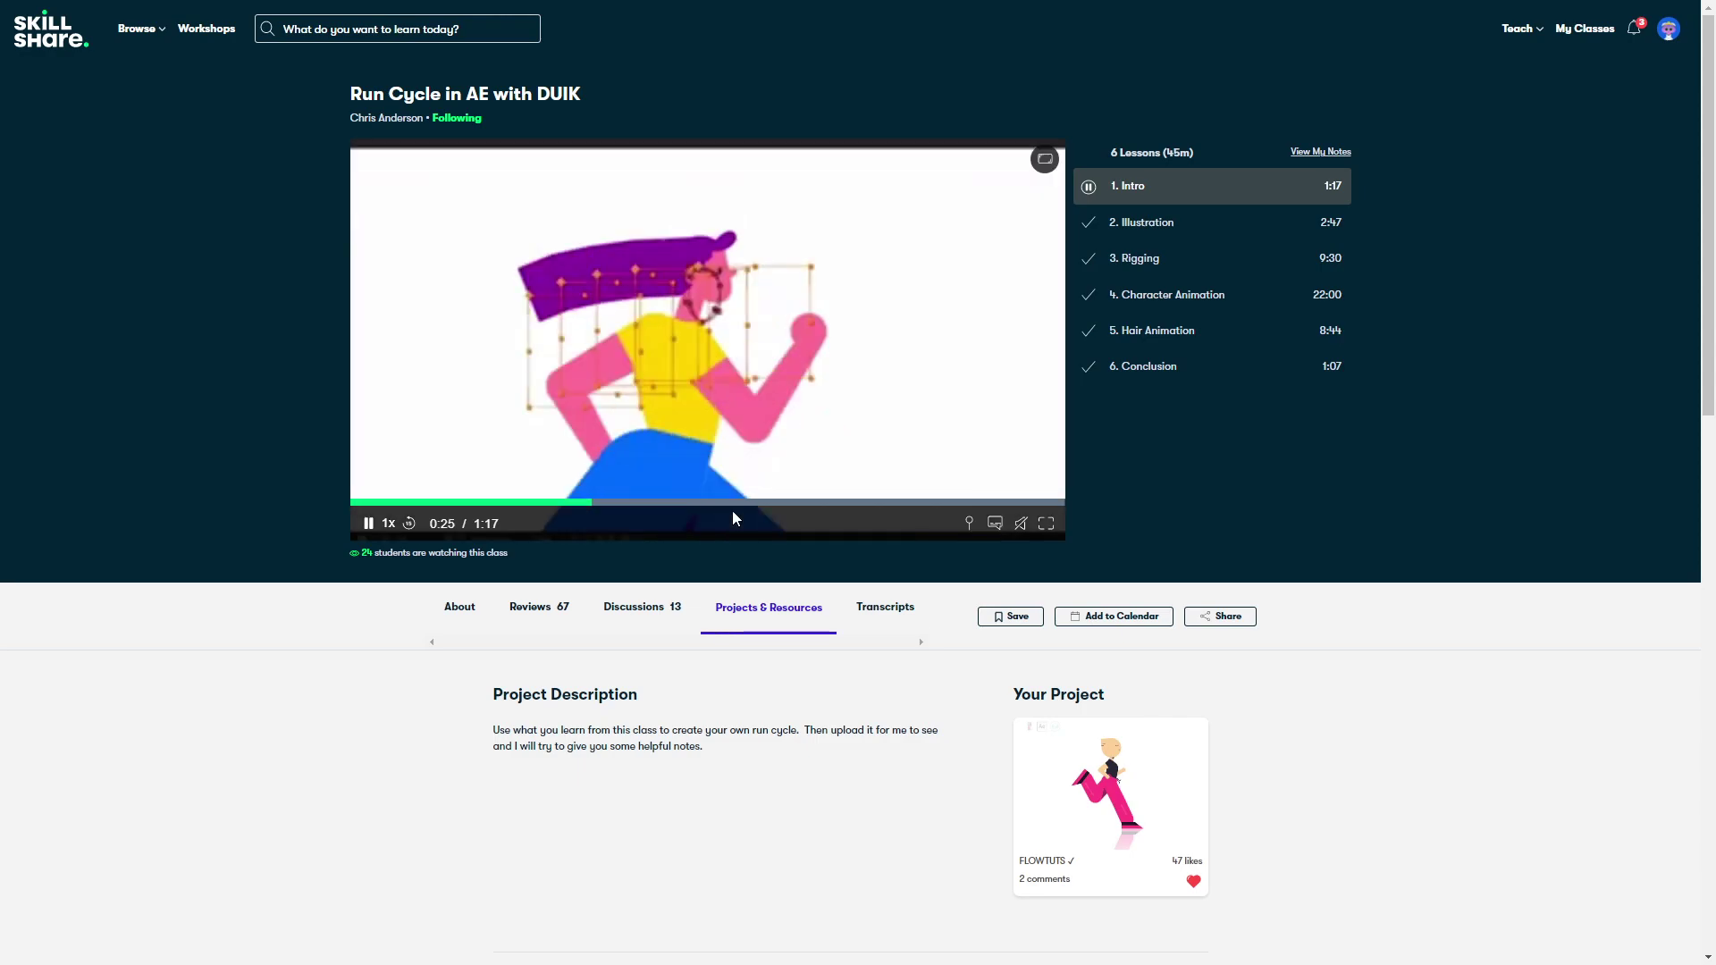
left_click(749, 419)
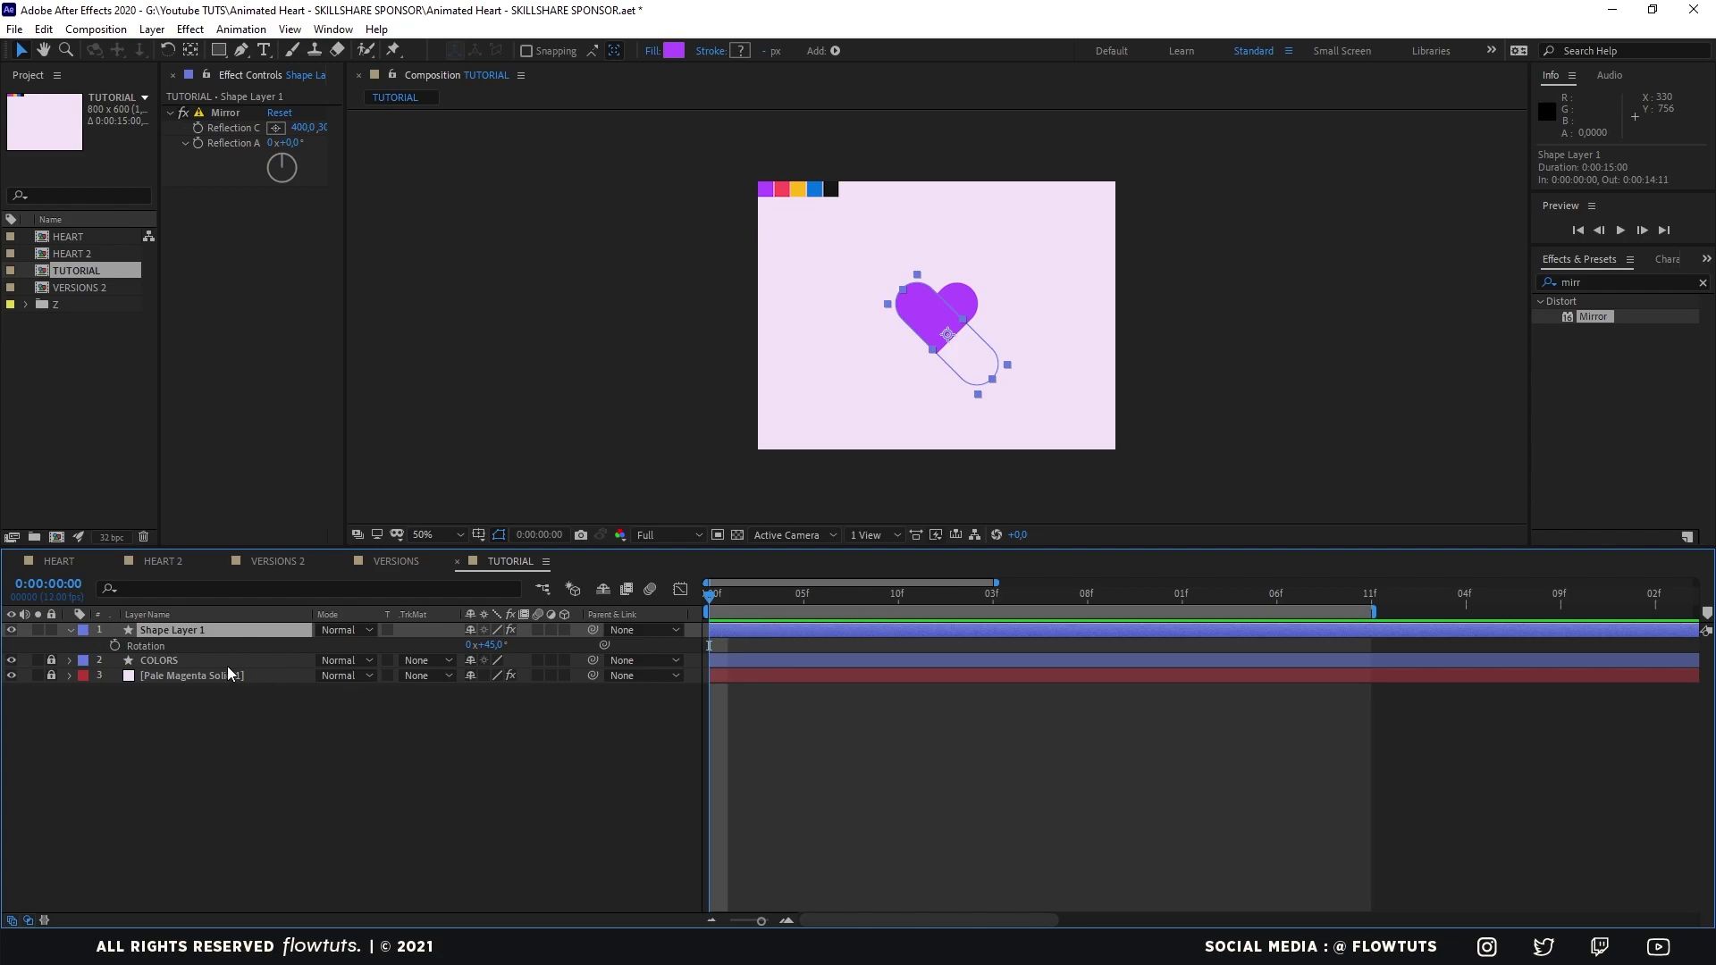
Add Rotation keyframes to Shape Layer 1 at 0:00, 0:05, 1:03, 1:08 and 1:11.
left_click(115, 646)
key("shift+Page_Down")
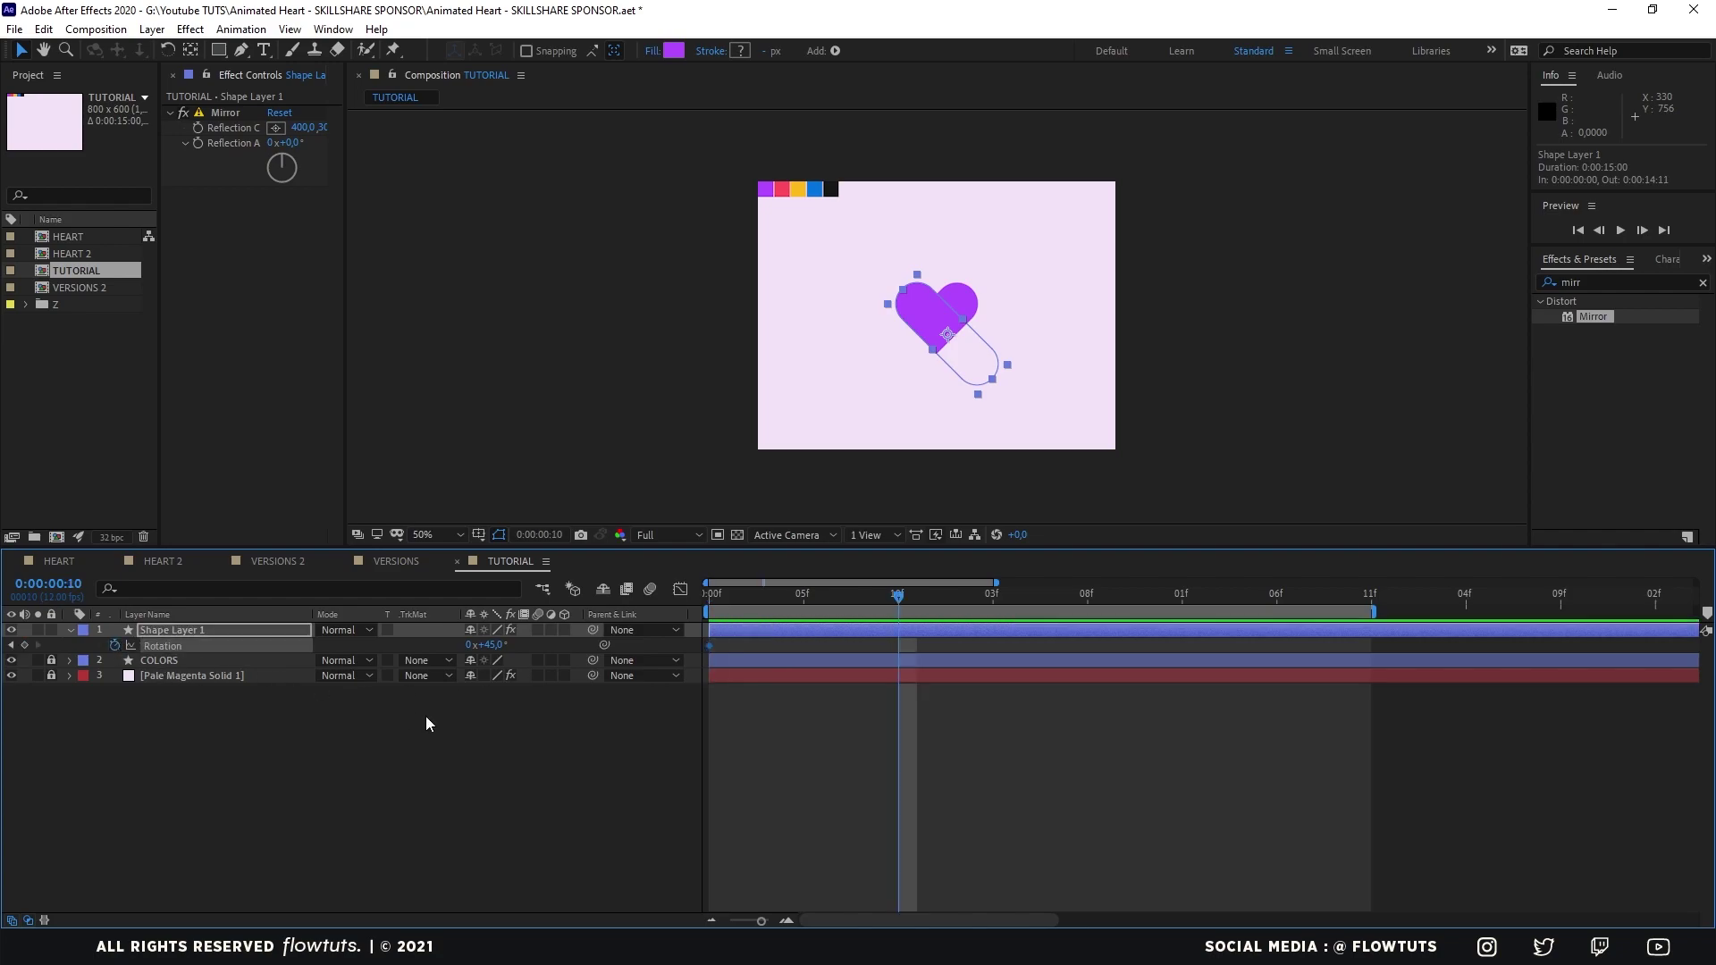
key("space")
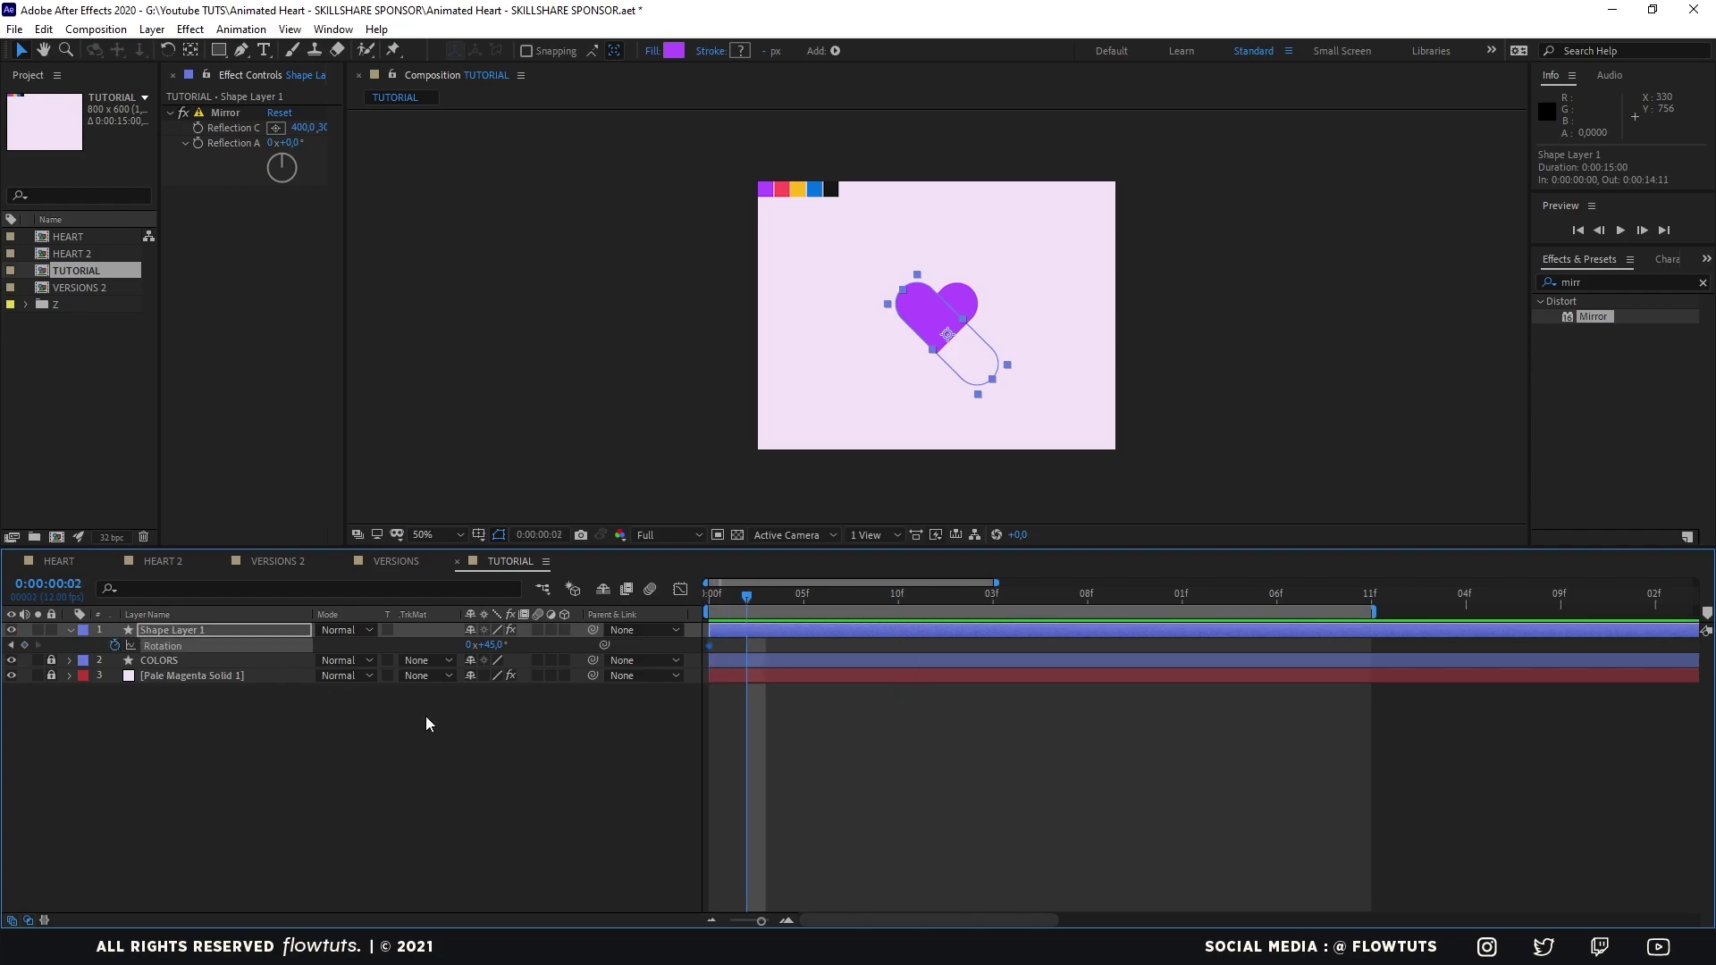
left_click(25, 644)
key("shift+Page_Down")
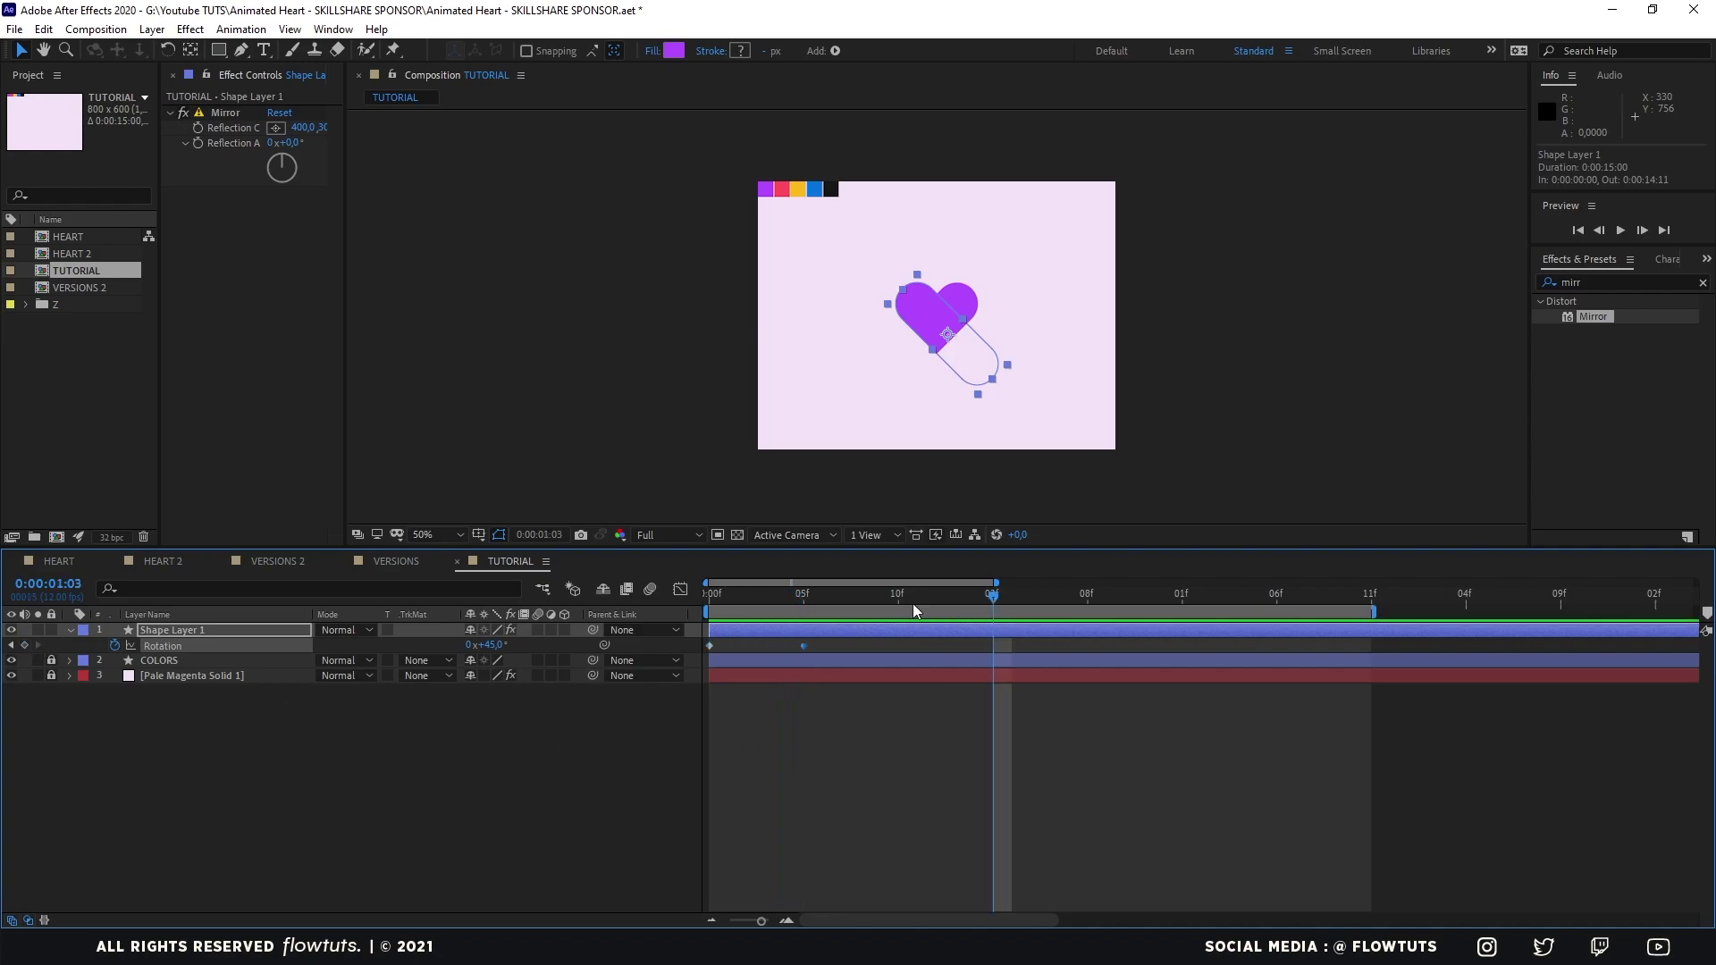
left_click(25, 644)
key("Page_Down")
key("Page_Down")
key("Page_Down")
key("Page_Down")
key("Page_Down")
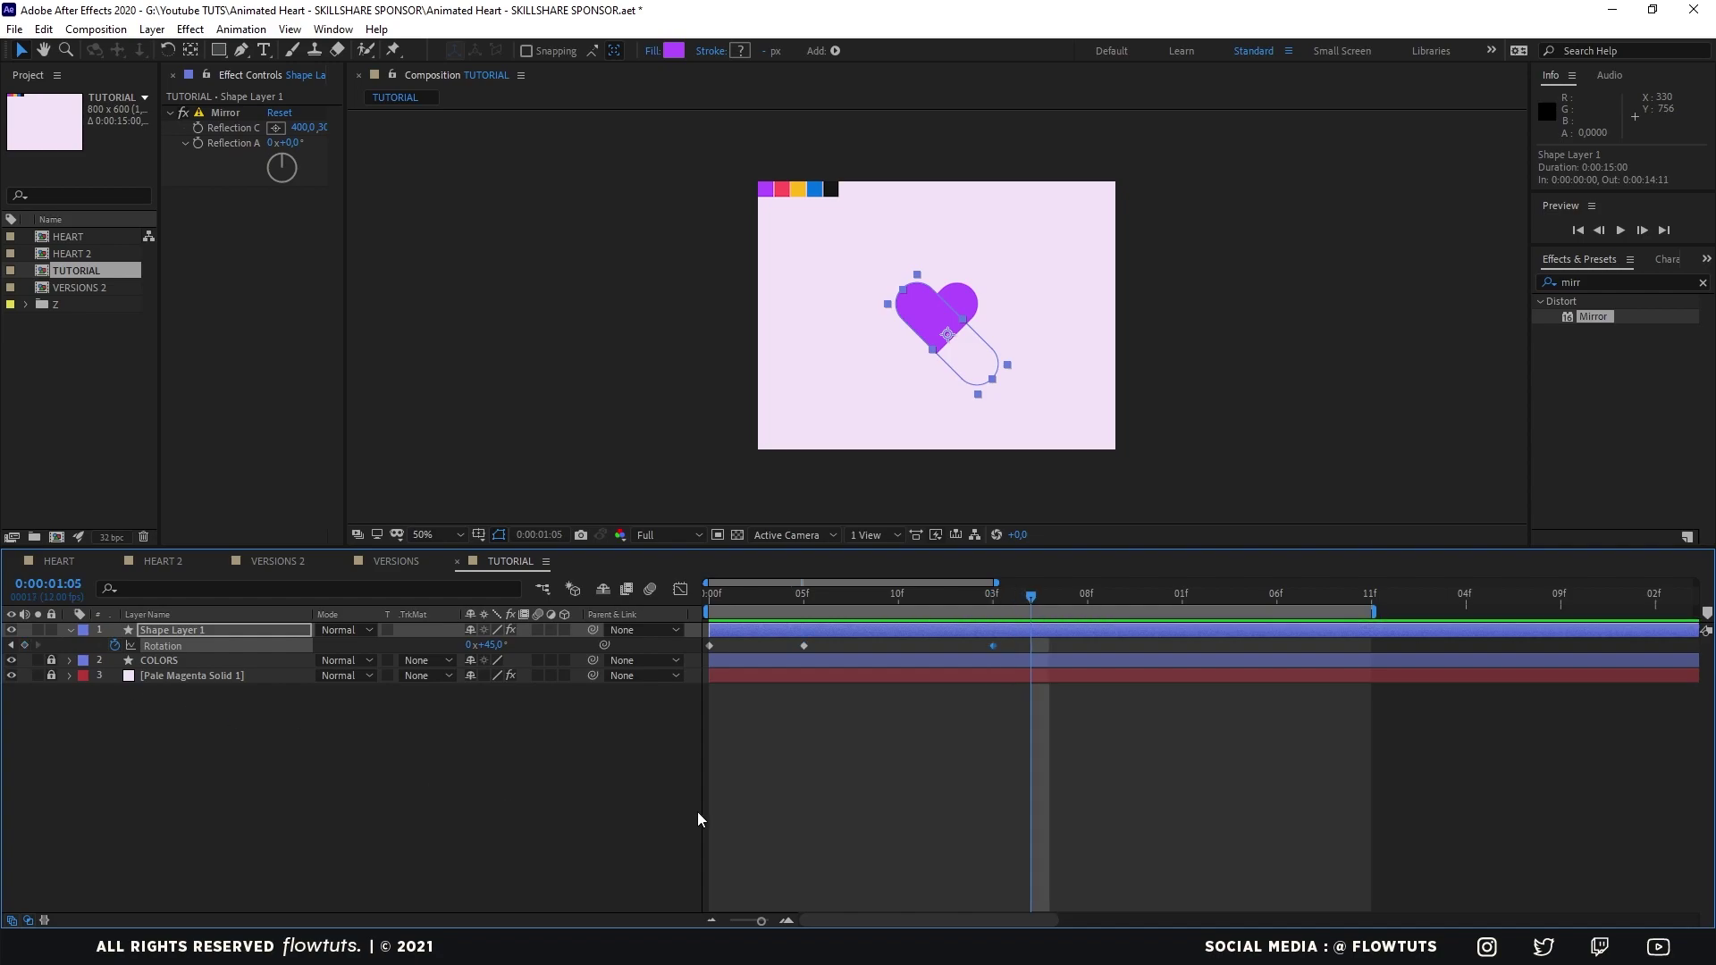
left_click(25, 644)
key("Page_Down")
key("Page_Down")
key("Page_Down")
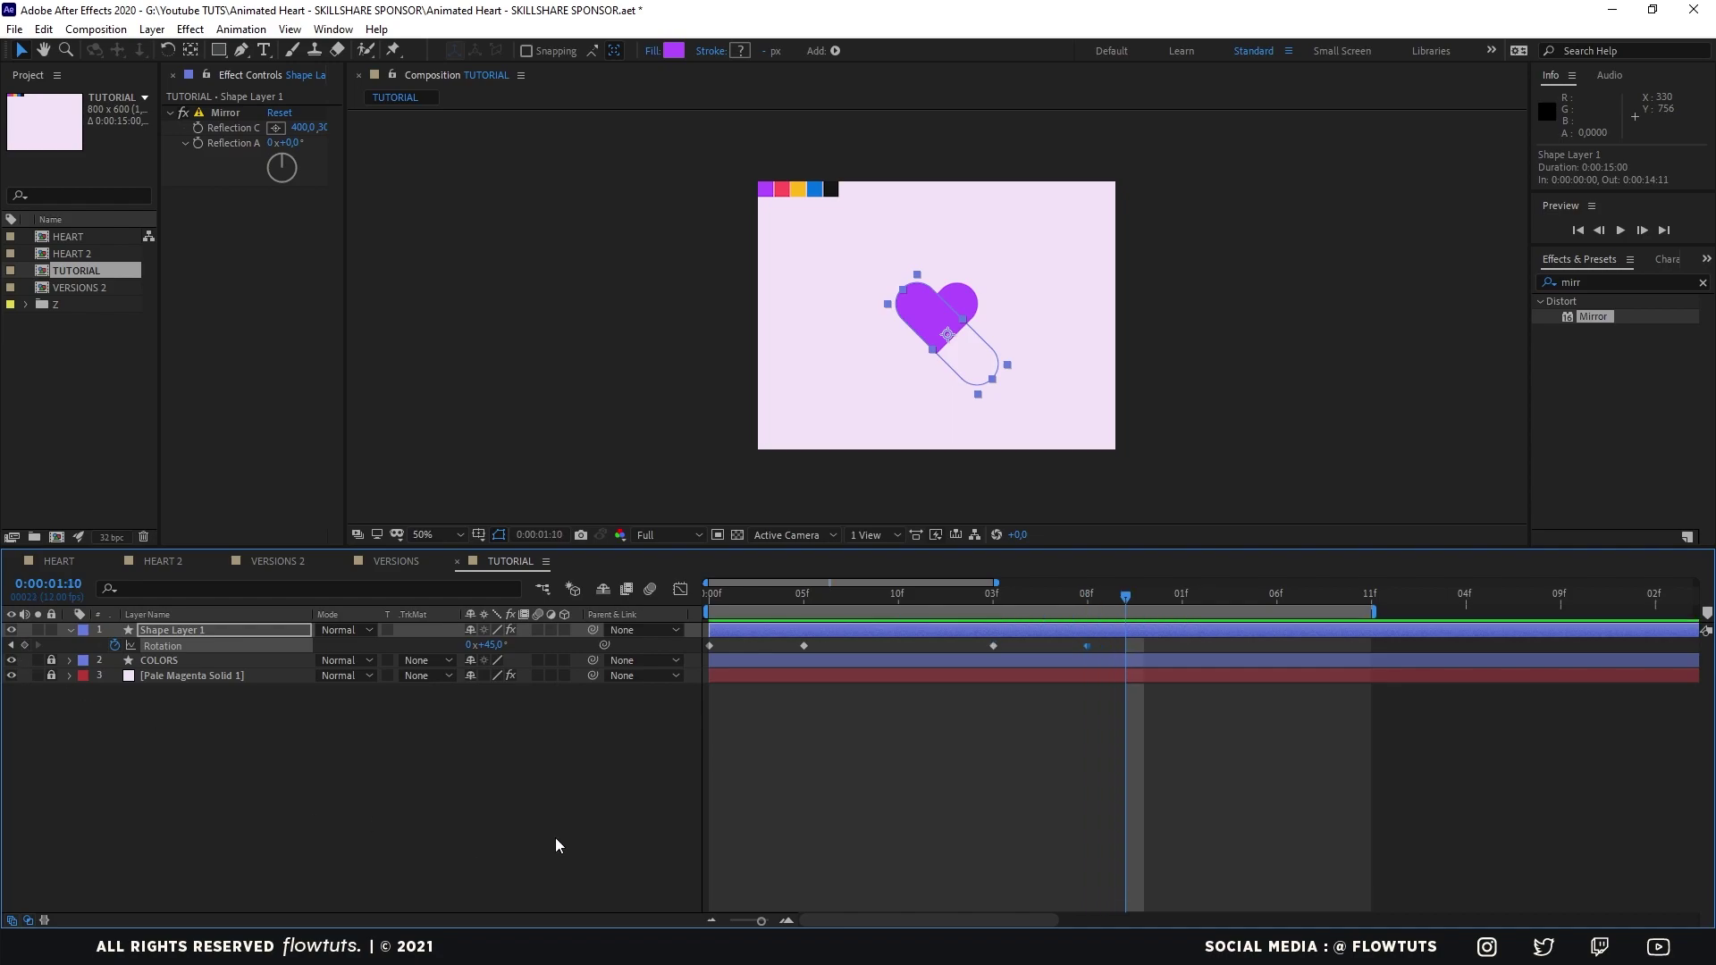
left_click(25, 644)
left_click(409, 768)
Set the Rotation keyframes at frame 5 to 35° and at 1:03 to 235°.
key("Home")
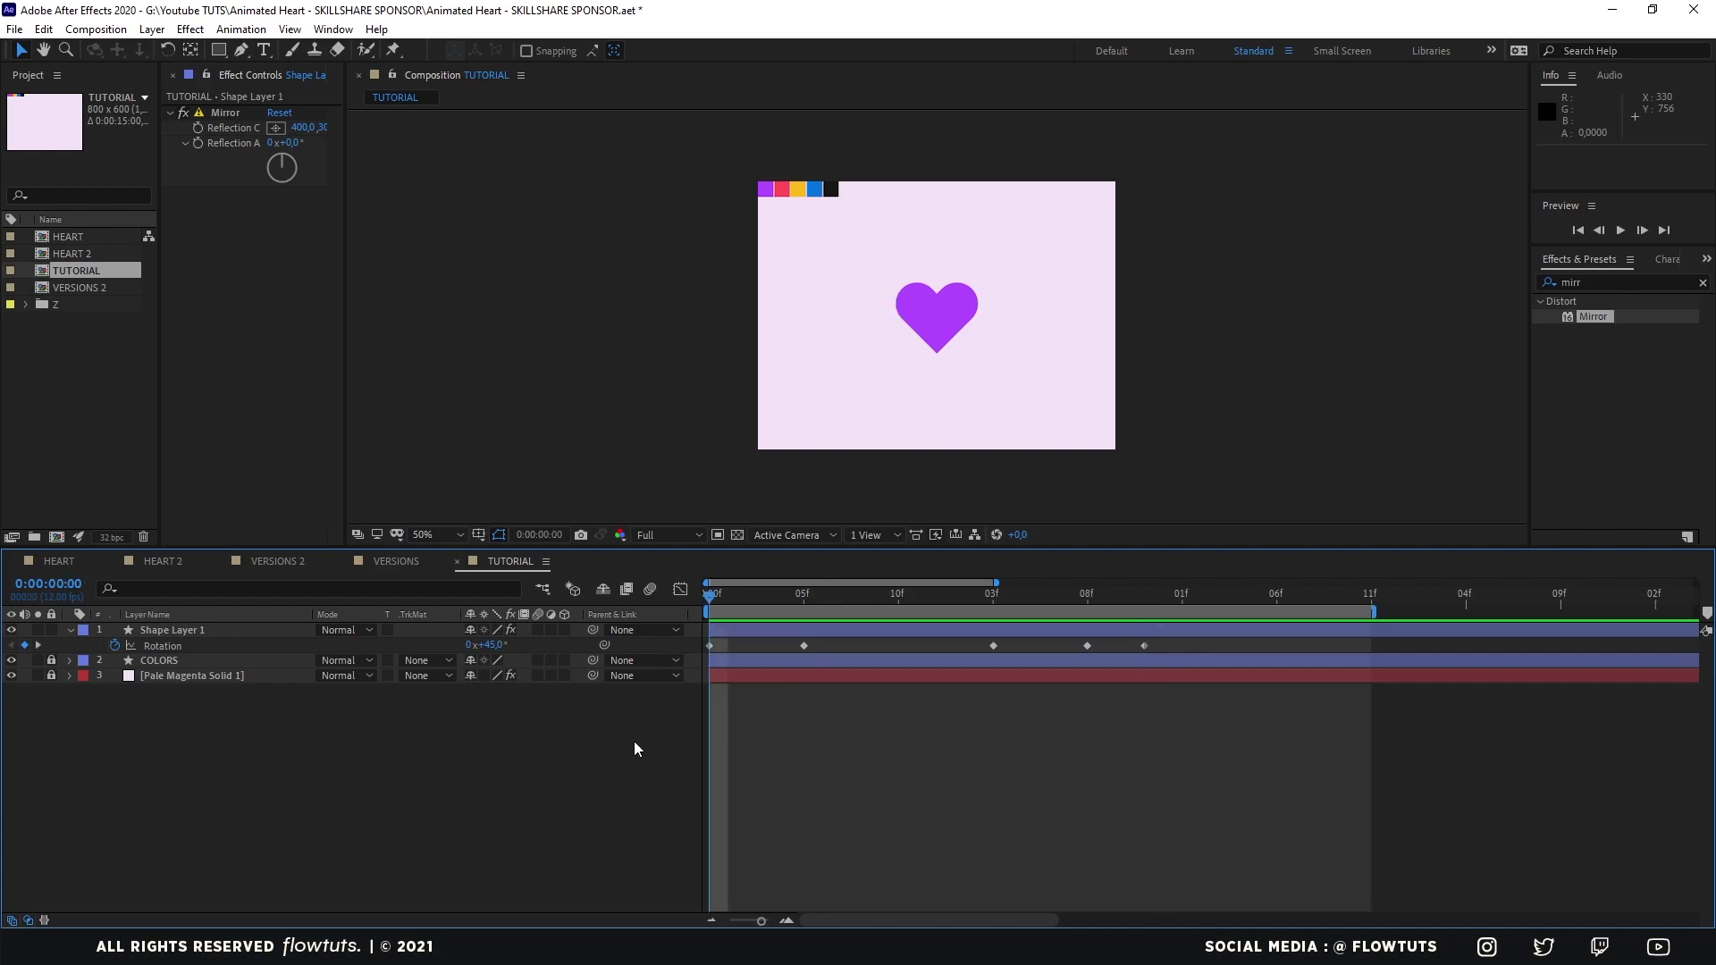
left_click(803, 599)
left_click(489, 645)
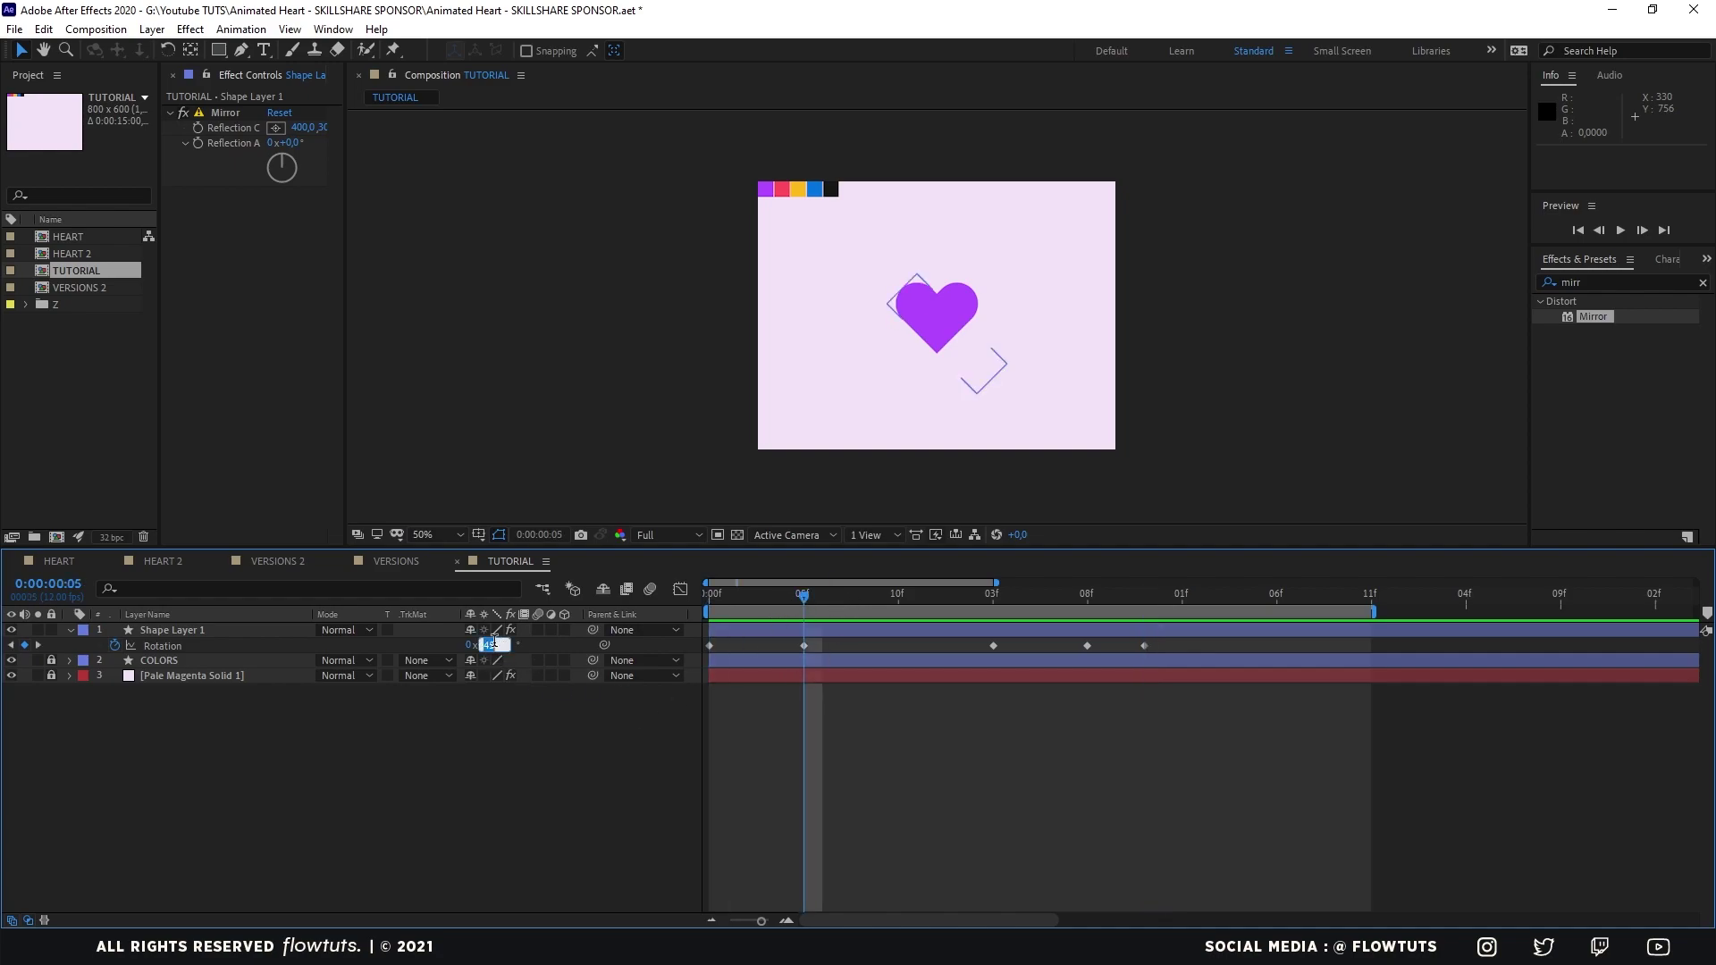
type("35")
key("Return")
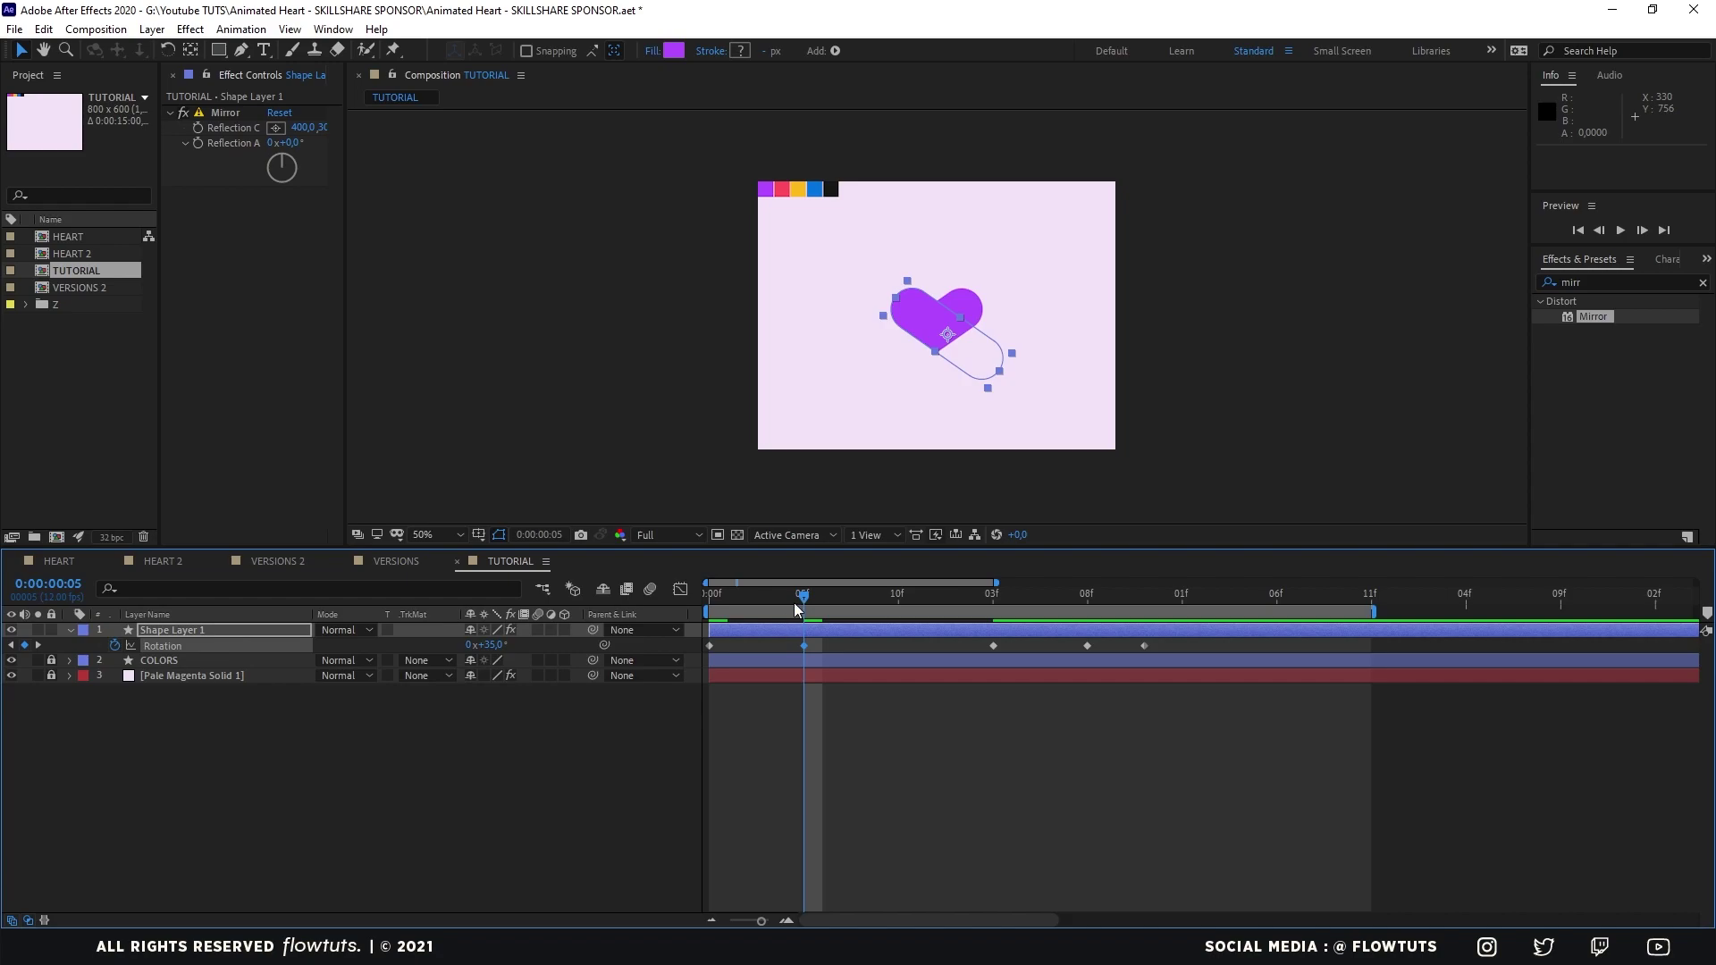
left_click_drag(792, 594, 690, 614)
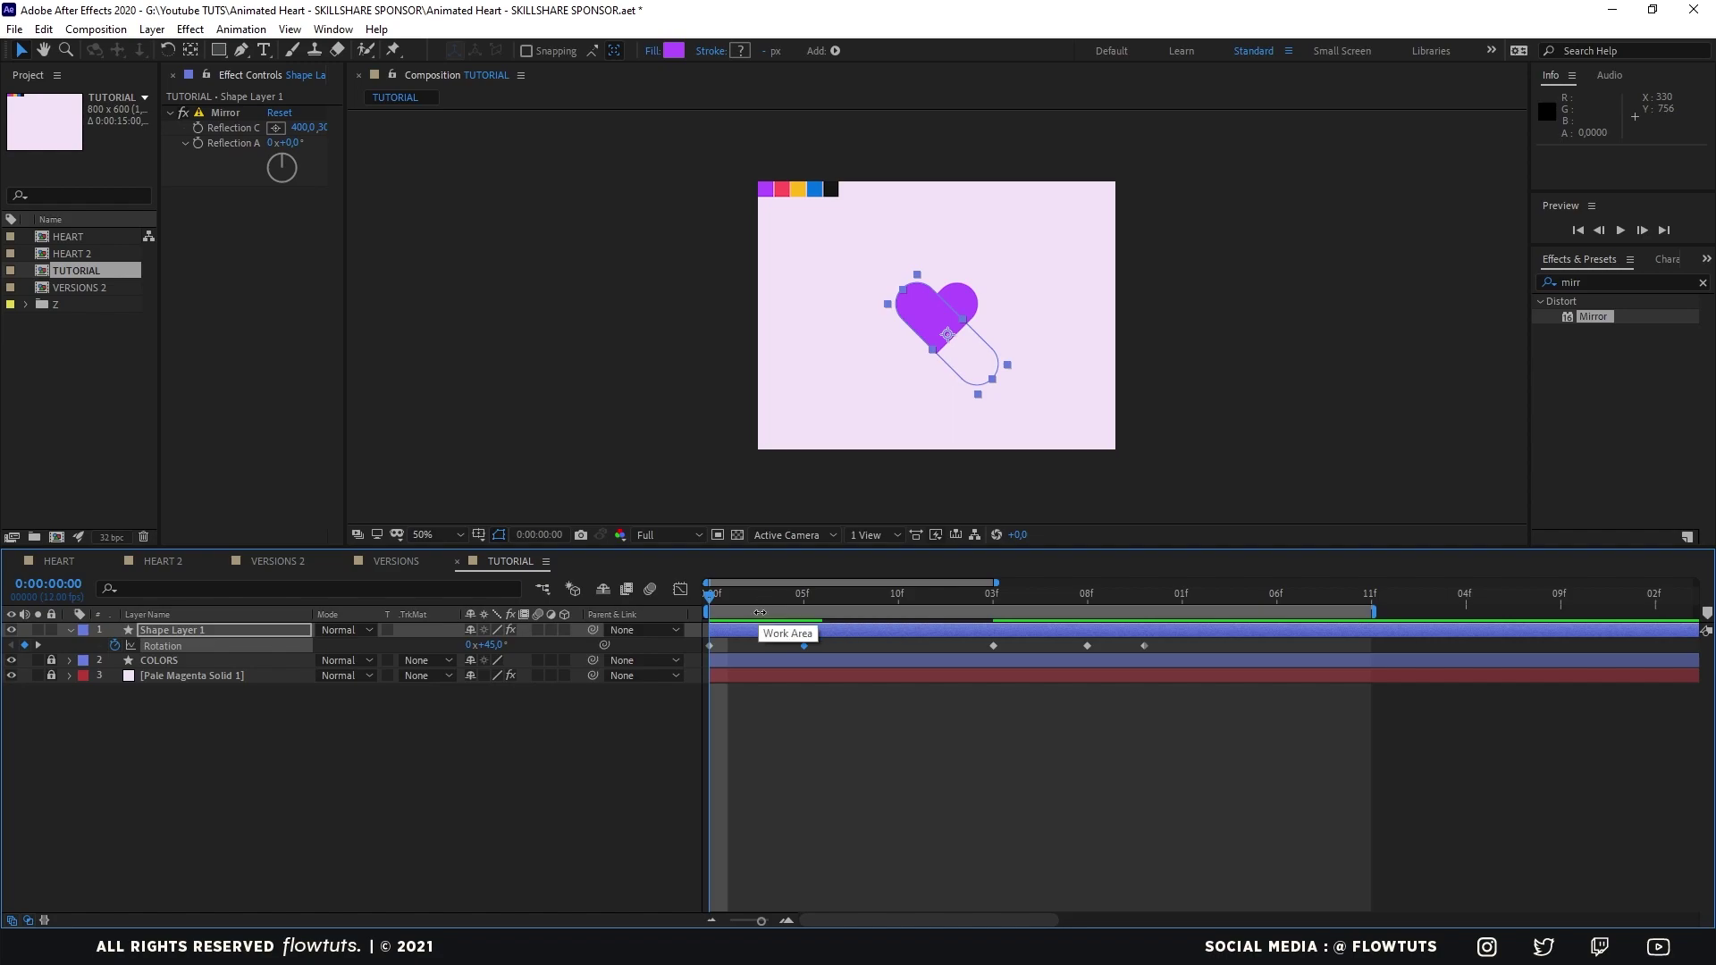
left_click(992, 594)
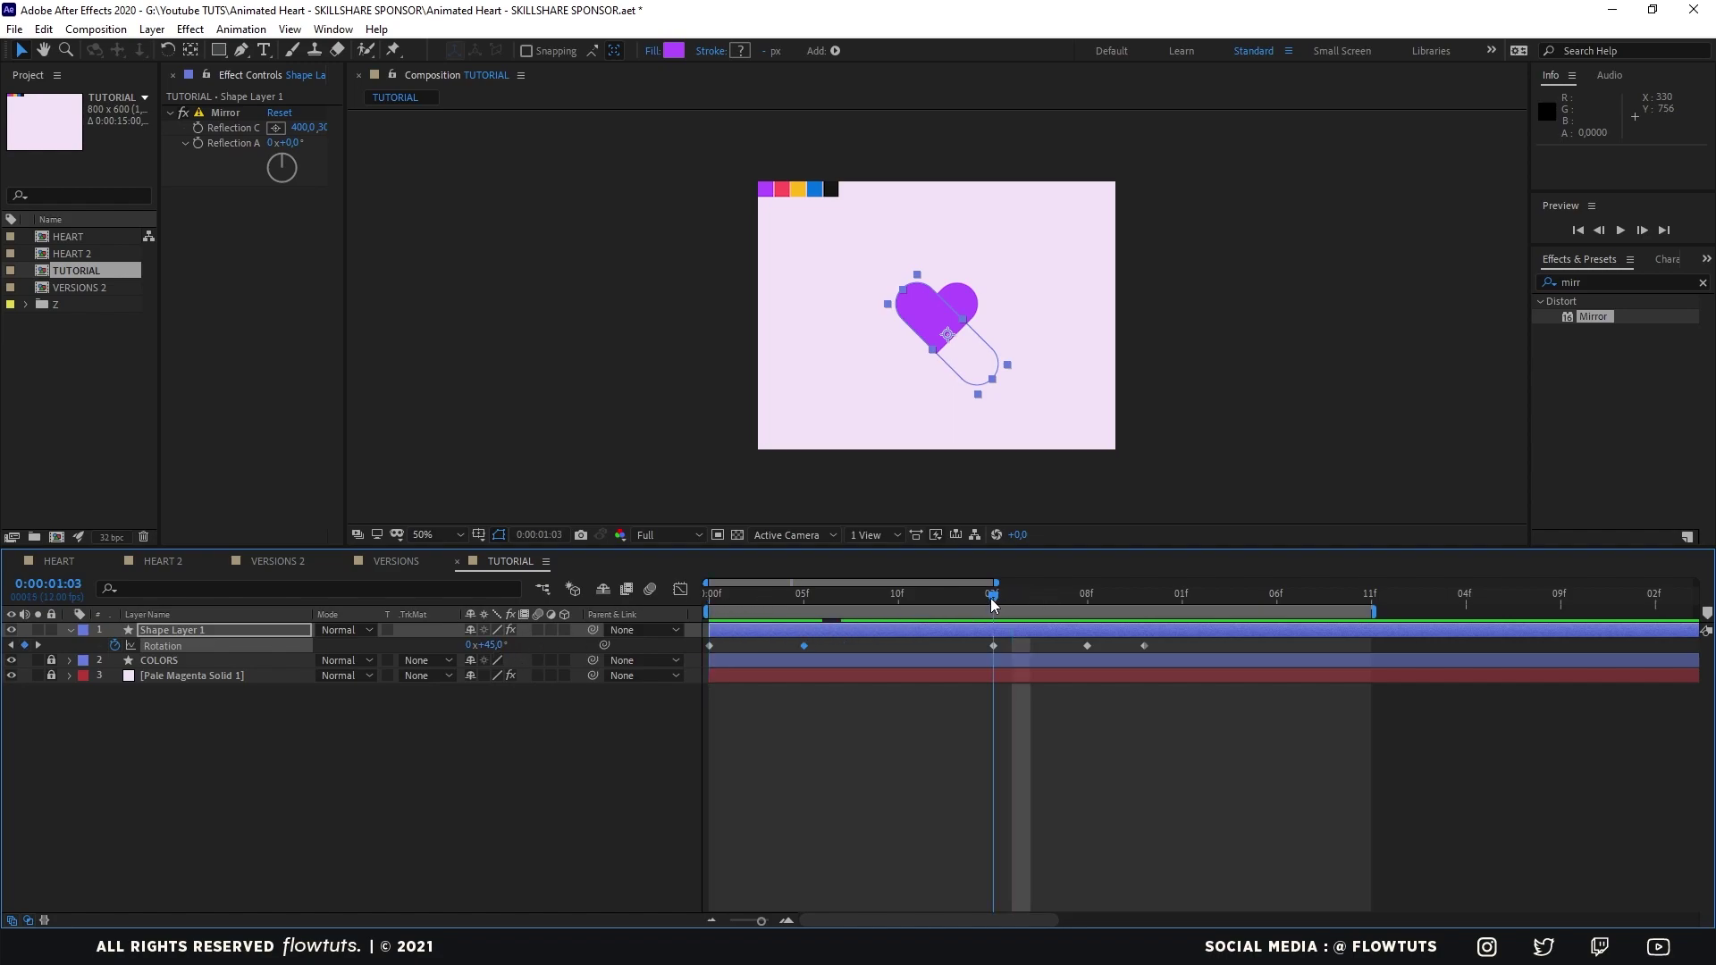
left_click(484, 644)
type("2")
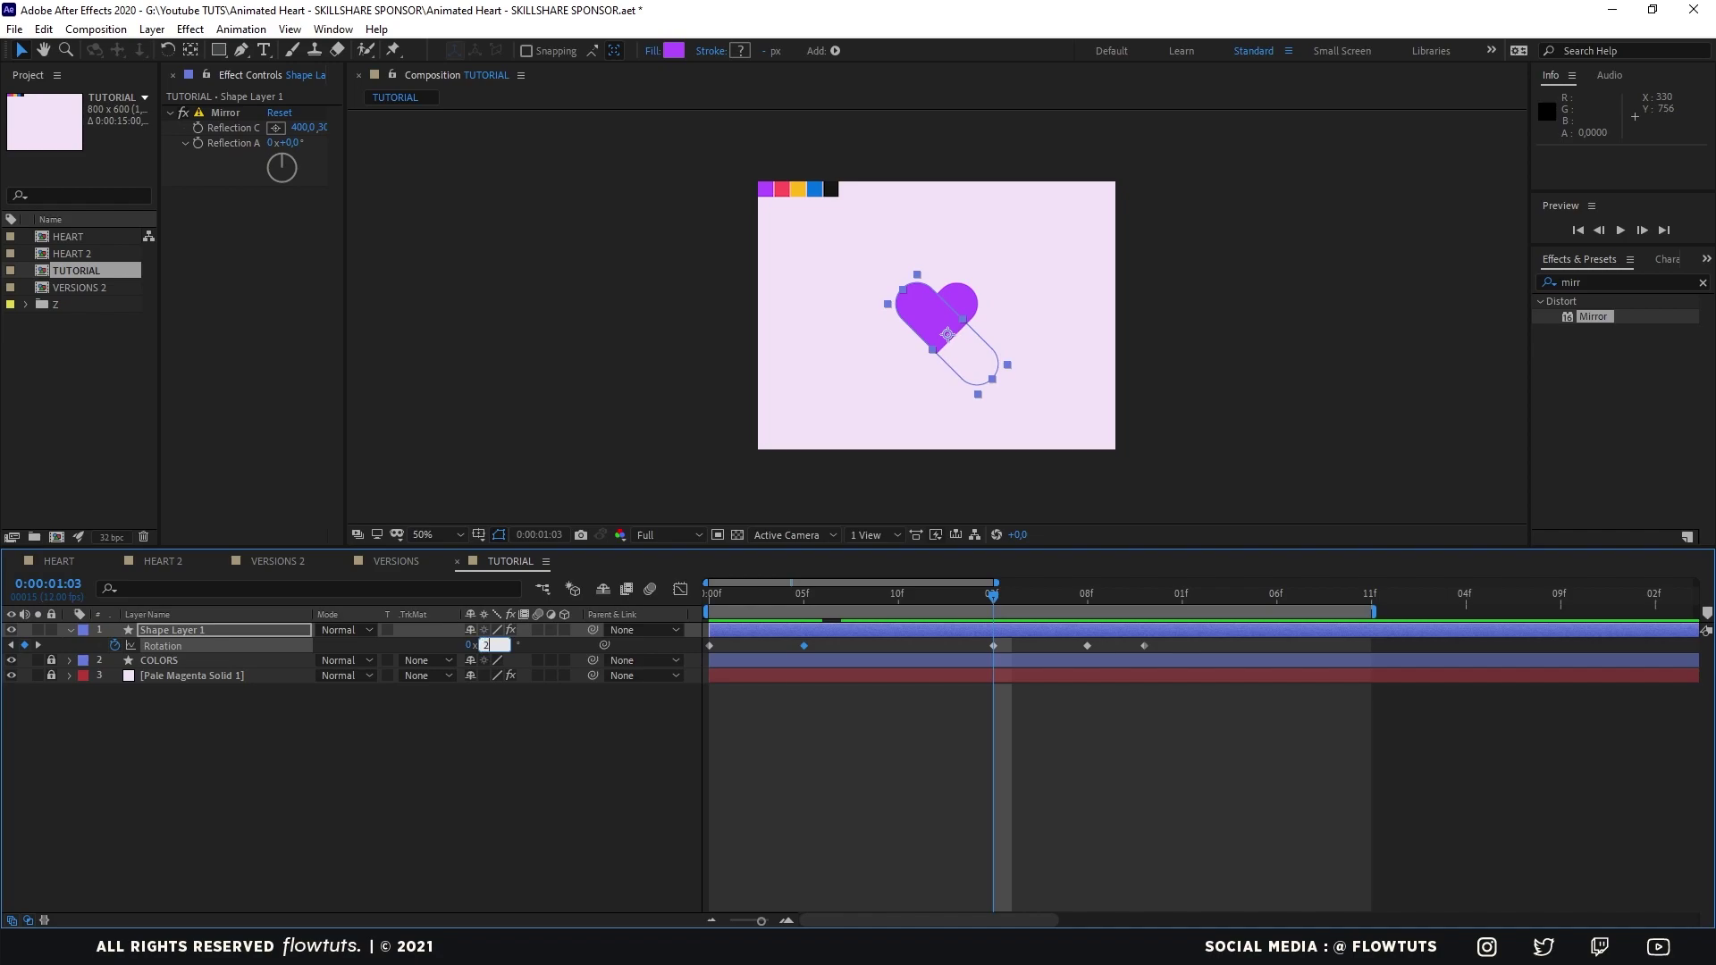
type("35")
key("Return")
key("space")
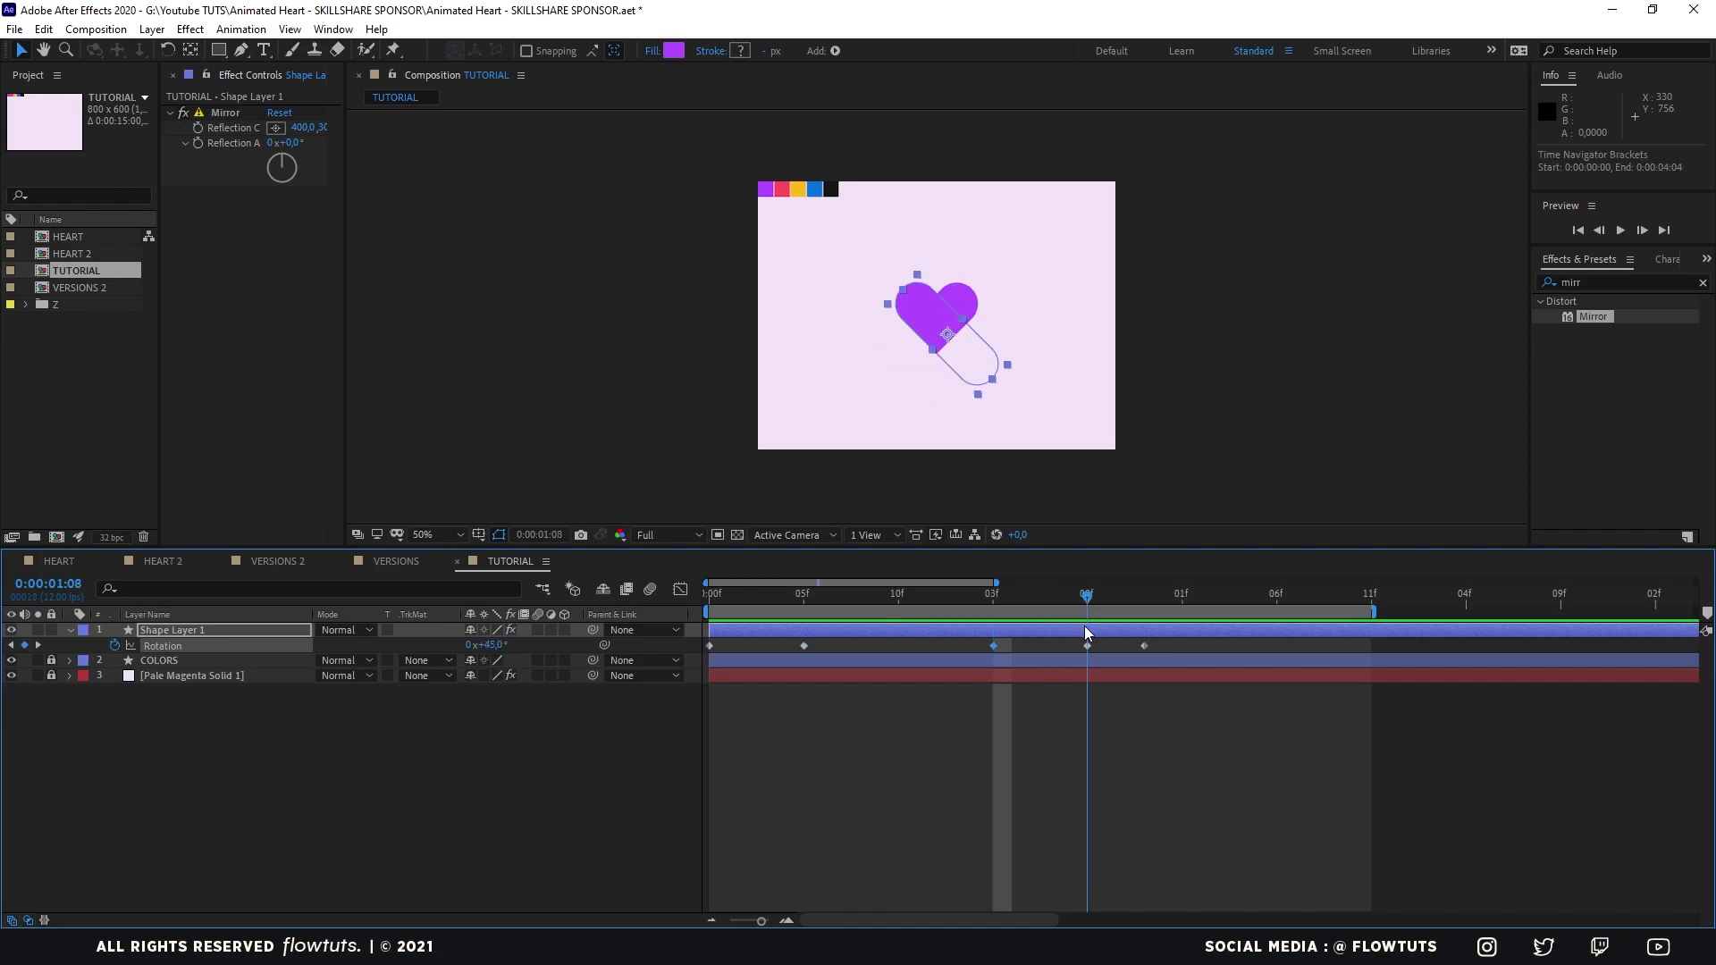
Copy the 1:08 keyframe to 1:11, set it to 225°, and preview from the start.
left_click(1086, 646)
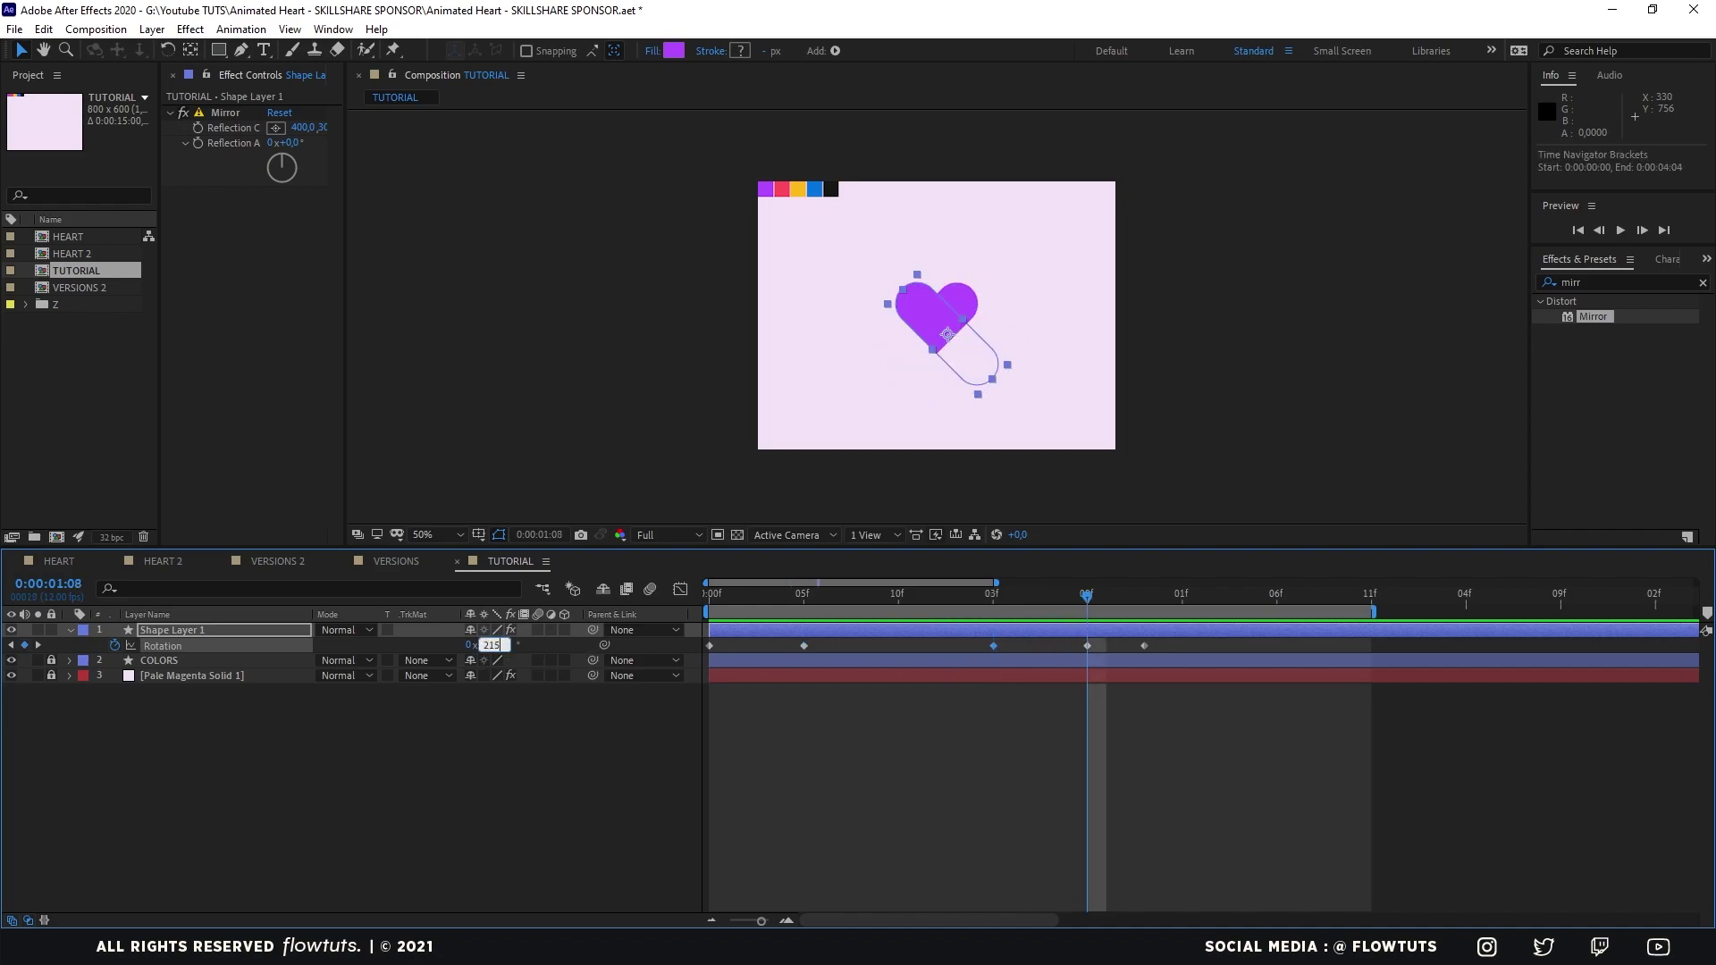
key("Return")
key("k")
key("ctrl+v")
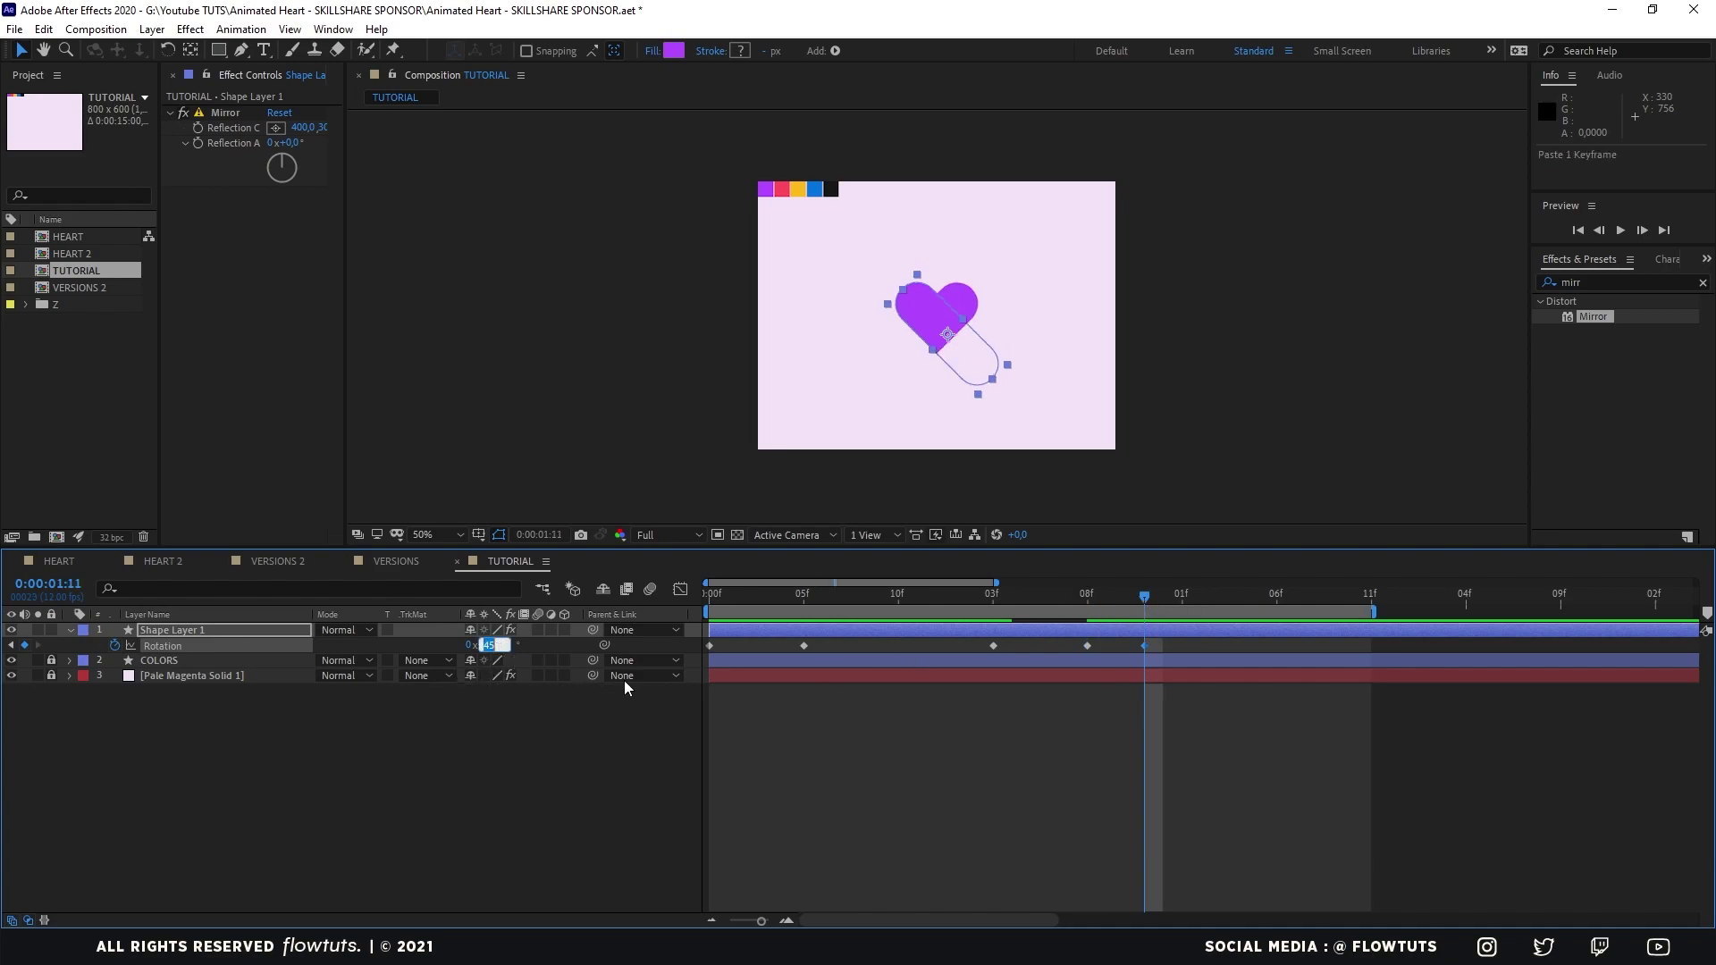
type("225")
key("Return")
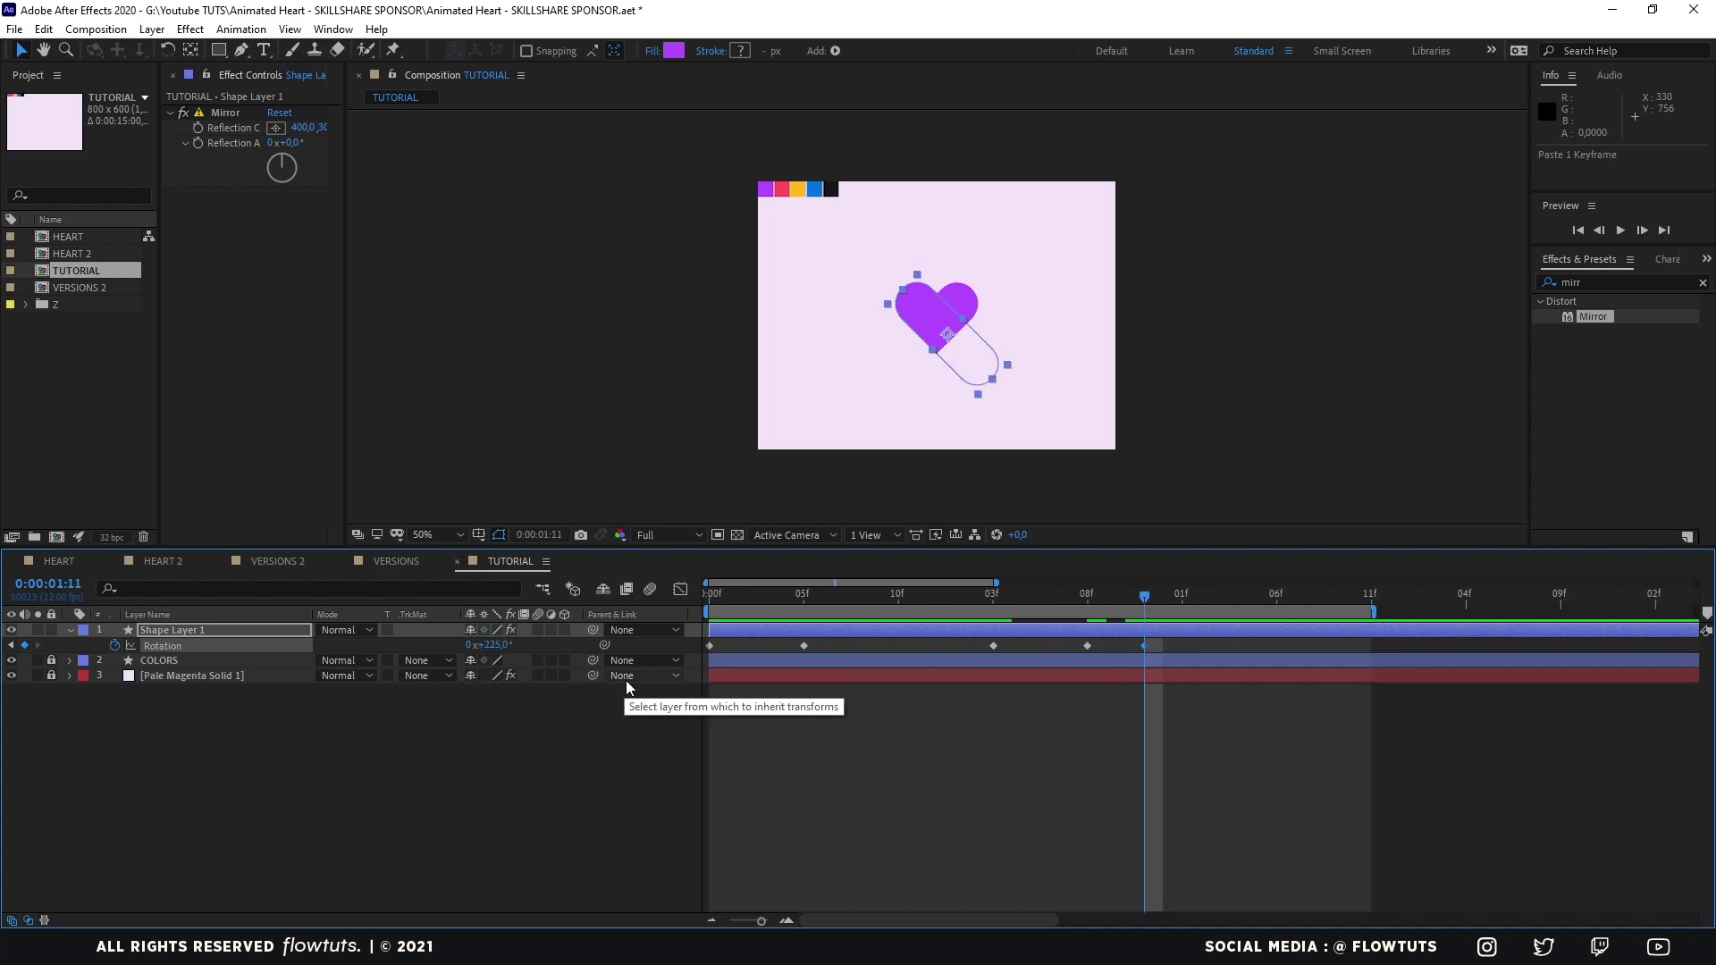
left_click(750, 697)
left_click(712, 595)
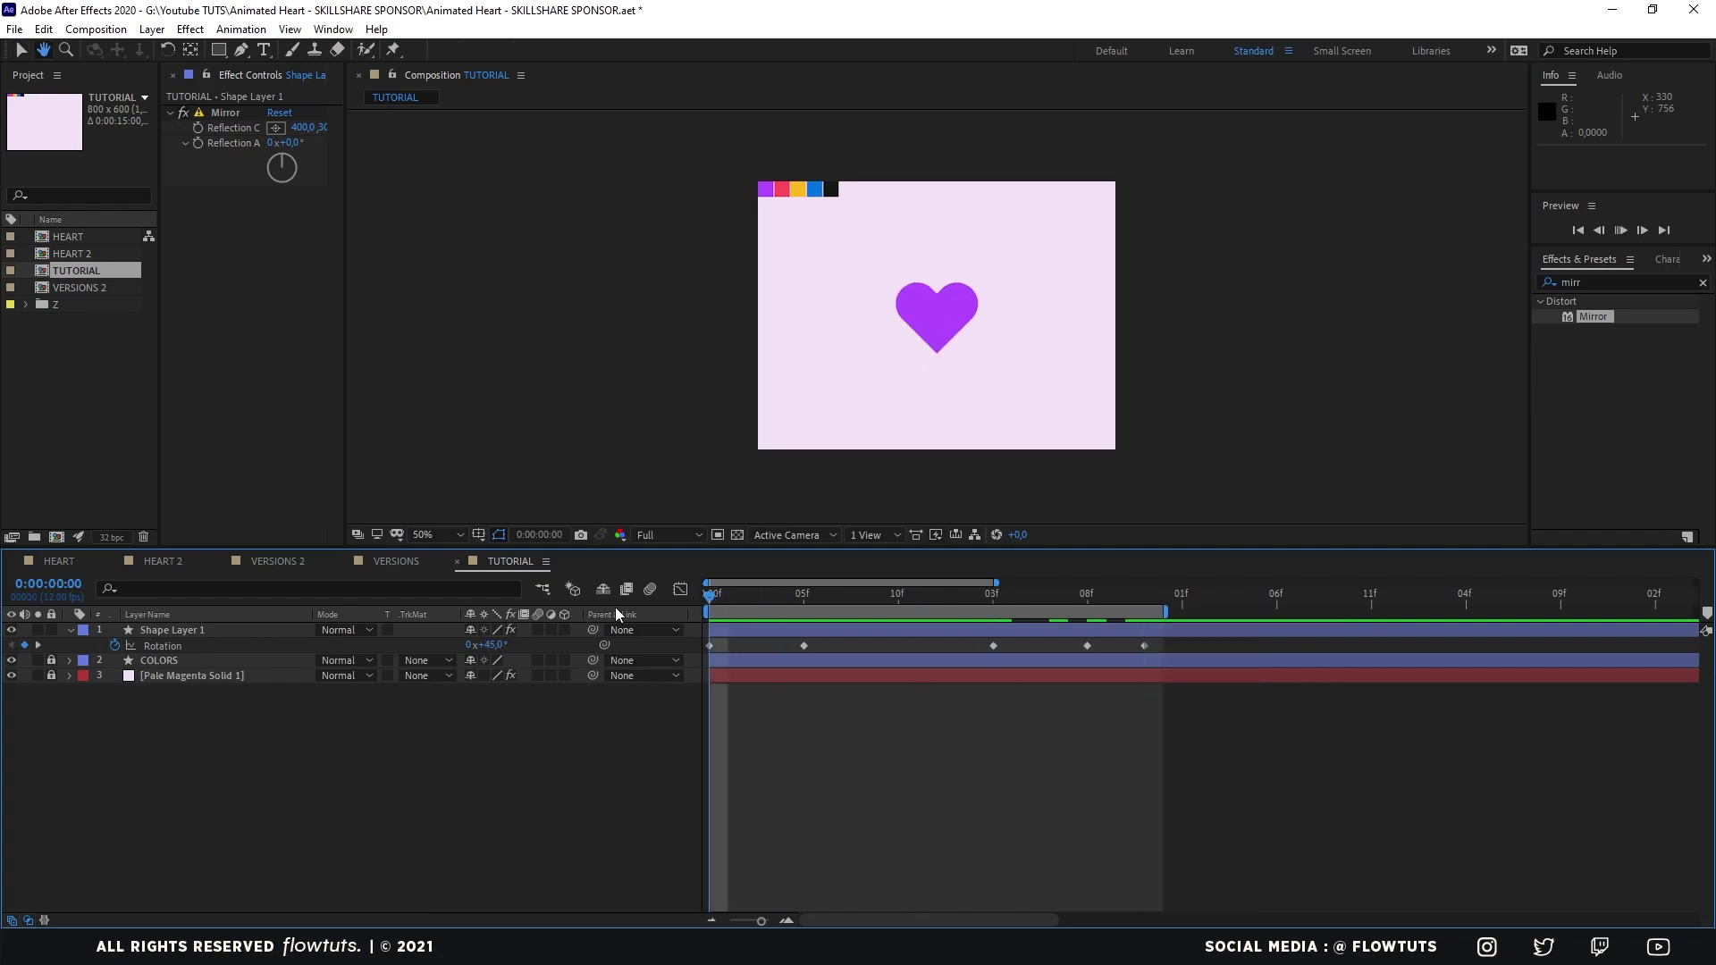
key("space")
key("space")
Apply Easy Ease to all five Rotation keyframes and preview the smoothed spin.
left_click_drag(1161, 642, 706, 651)
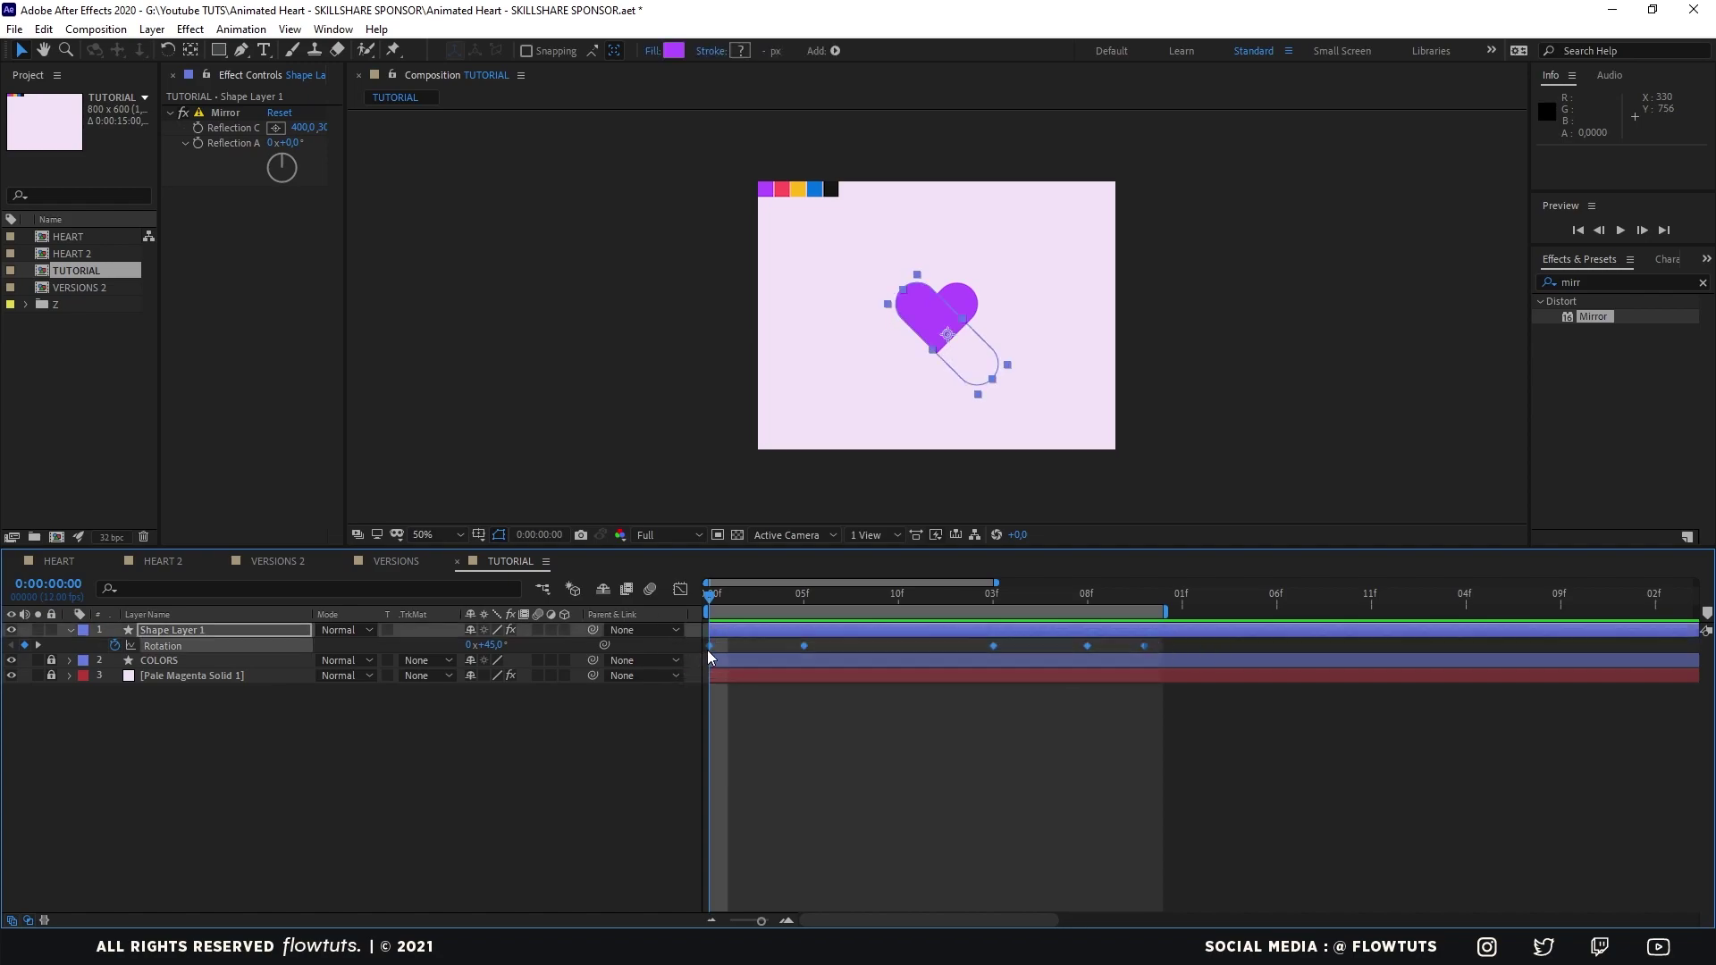
right_click(707, 647)
mouse_move(815, 870)
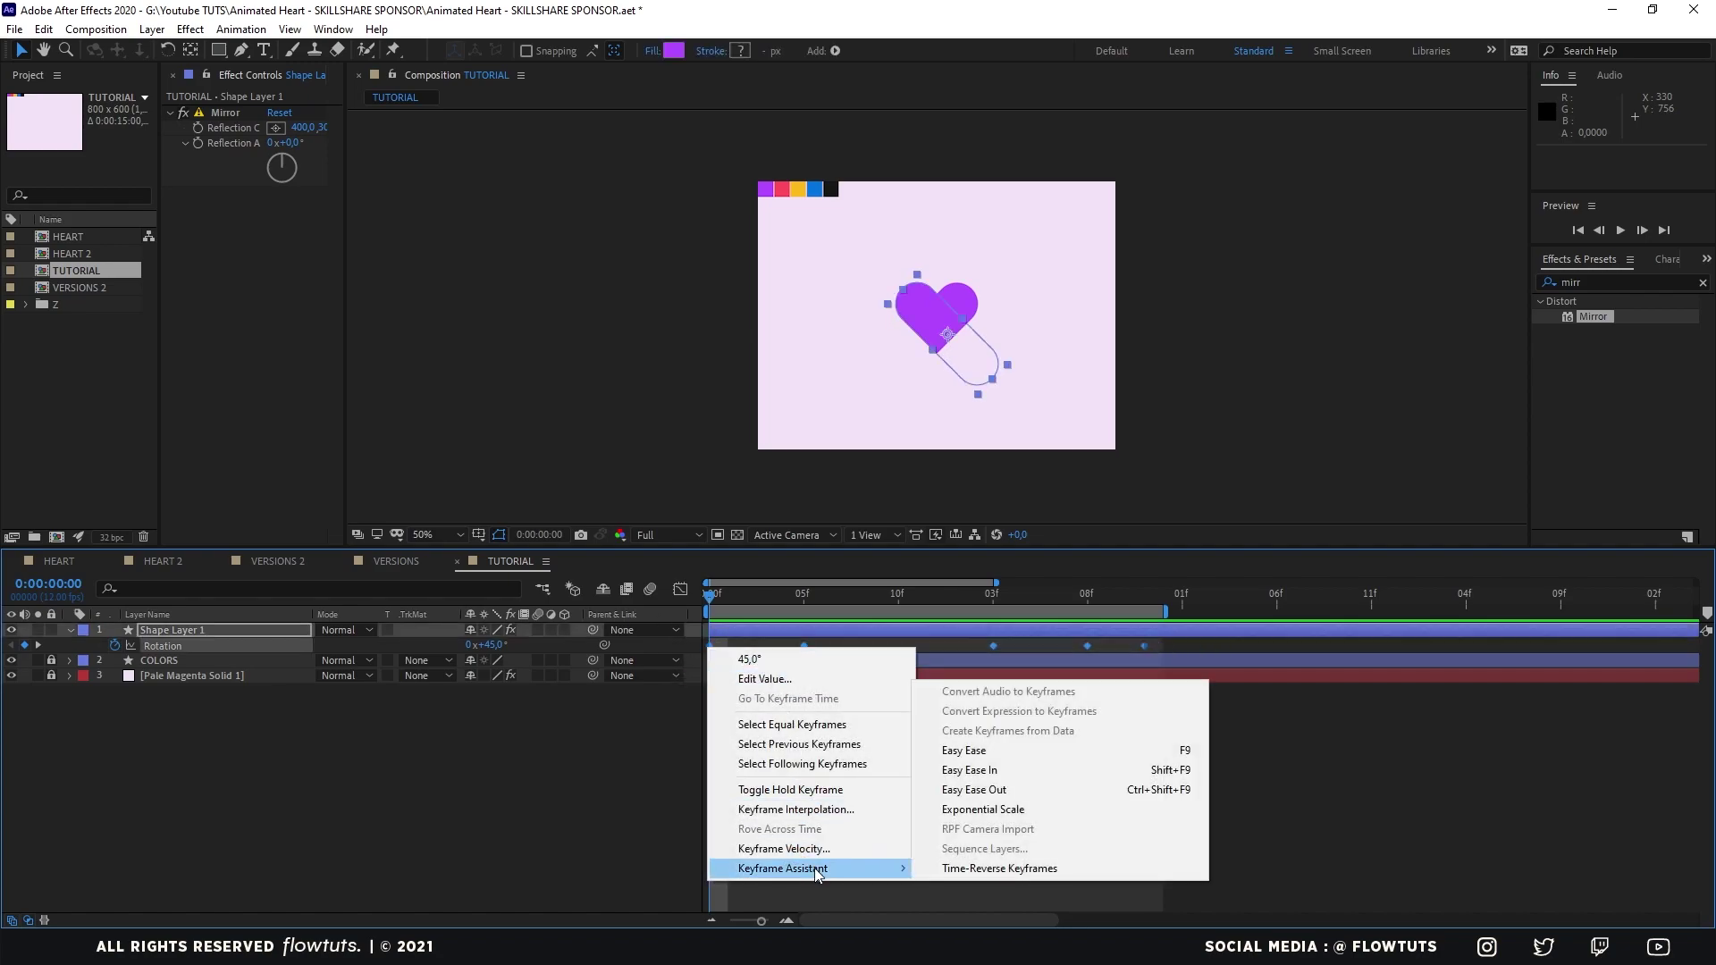
left_click(992, 751)
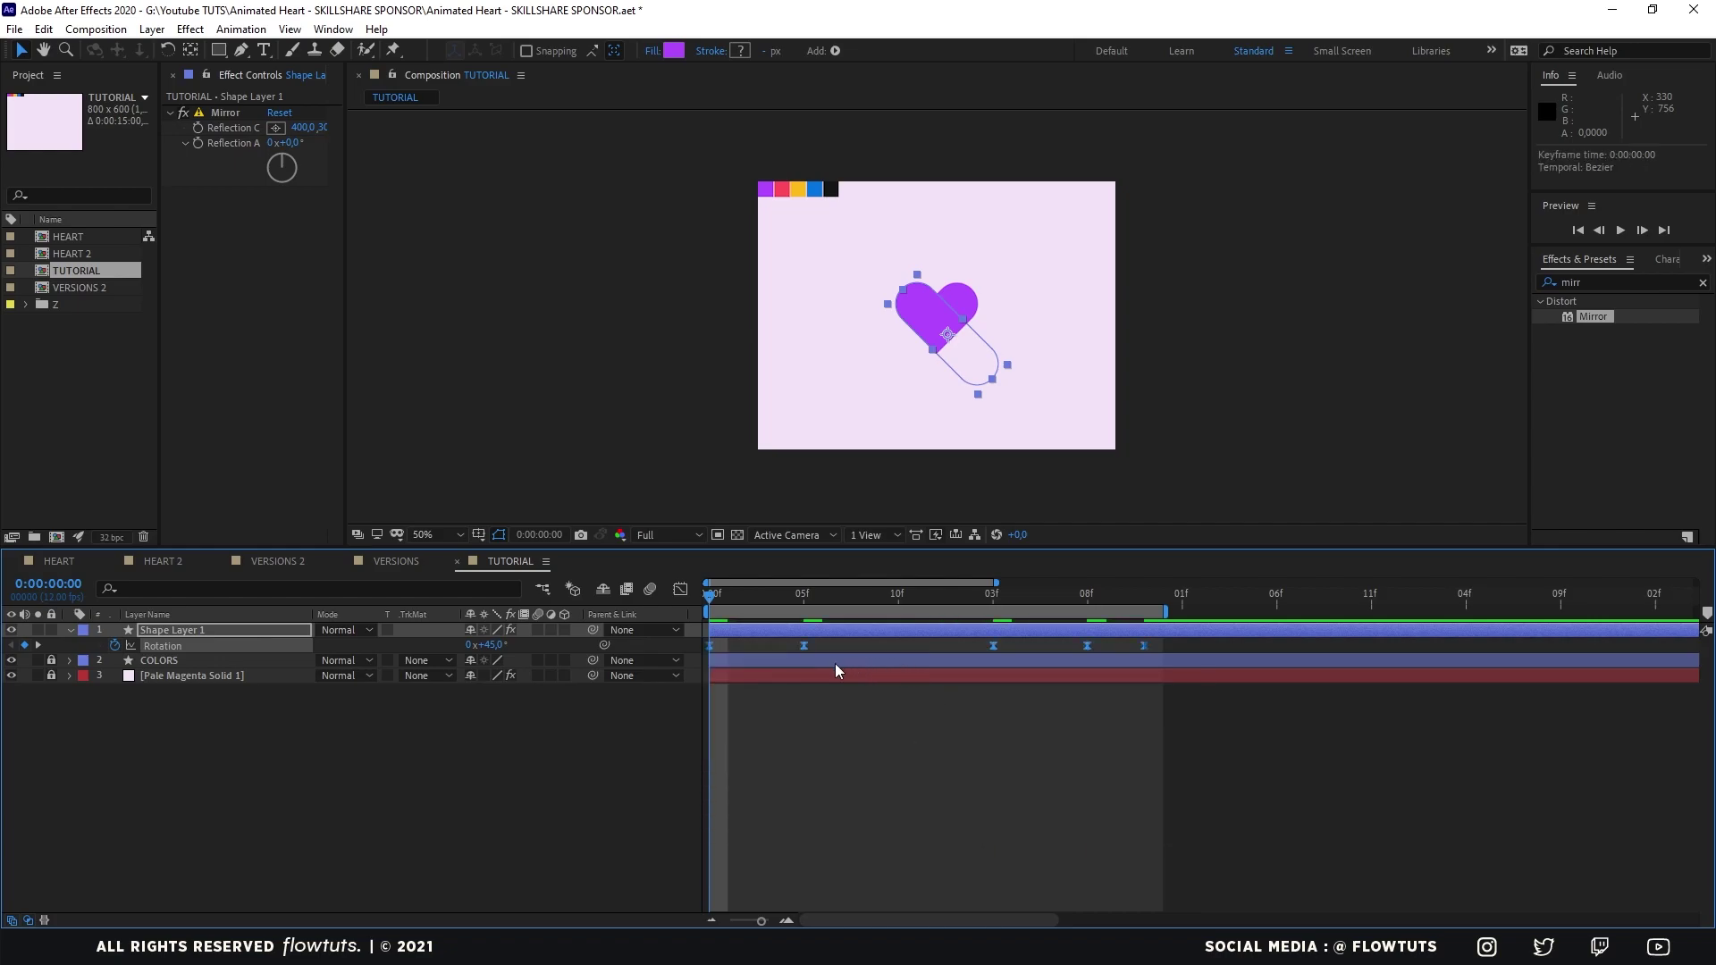
key("space")
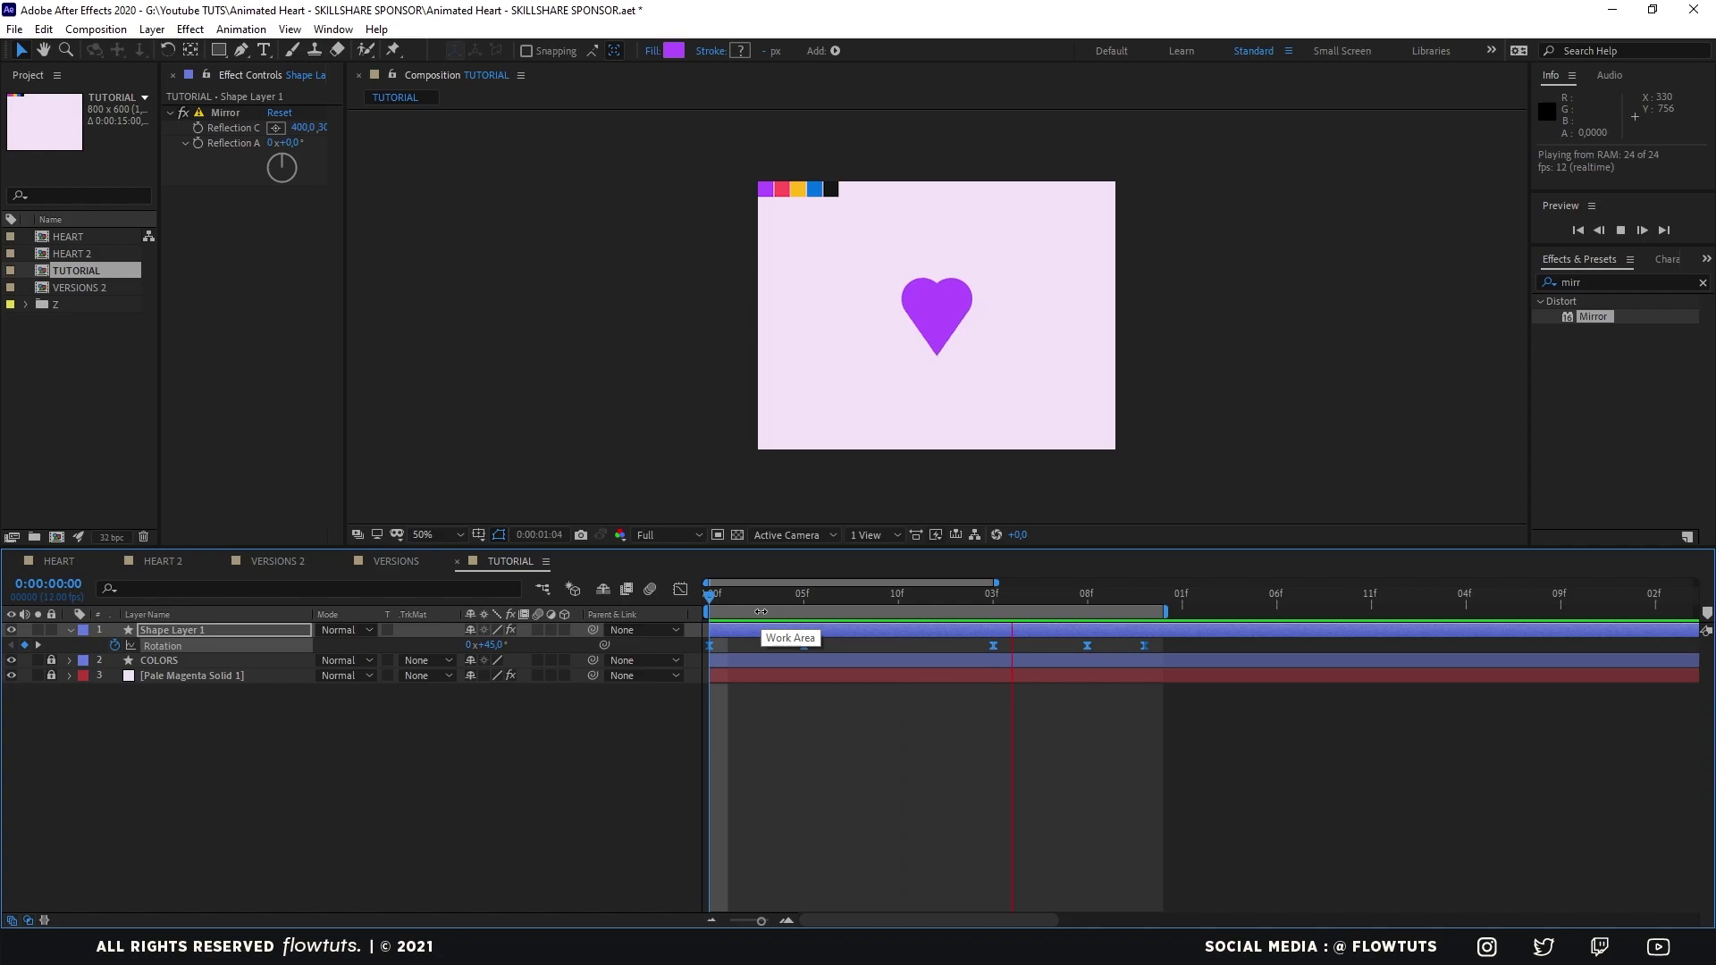
key("space")
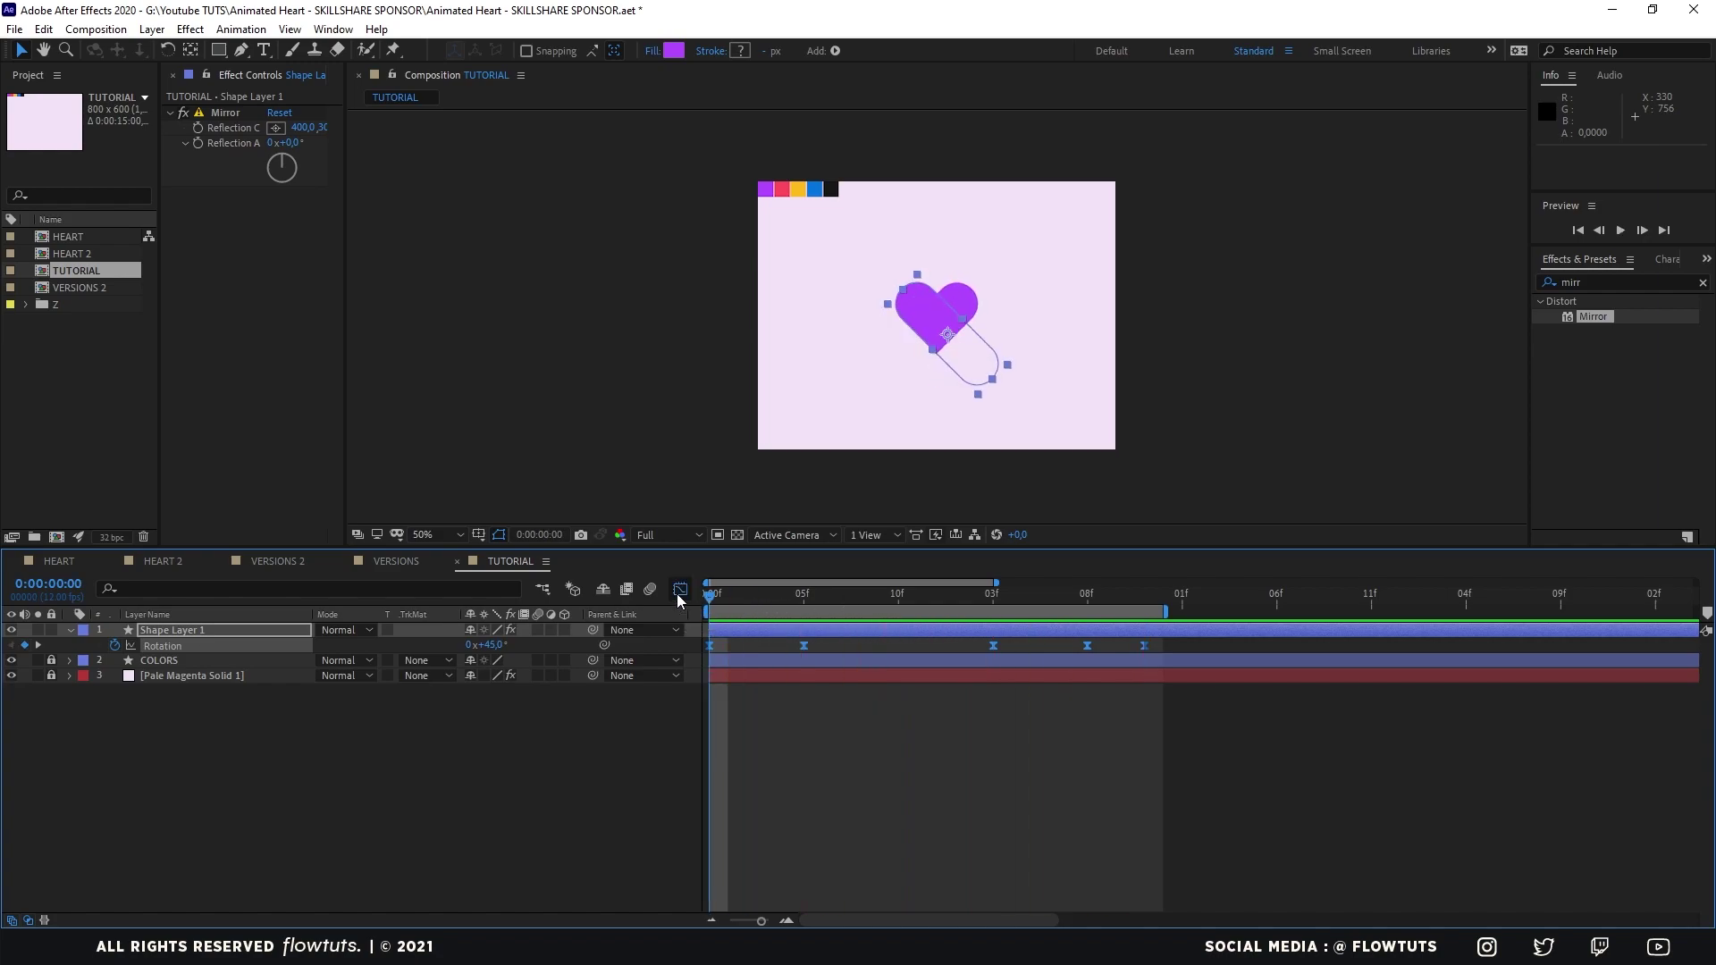
In the Graph Editor, lengthen the speed-curve influence handles around the 05f and 1:03 keyframes.
left_click(679, 590)
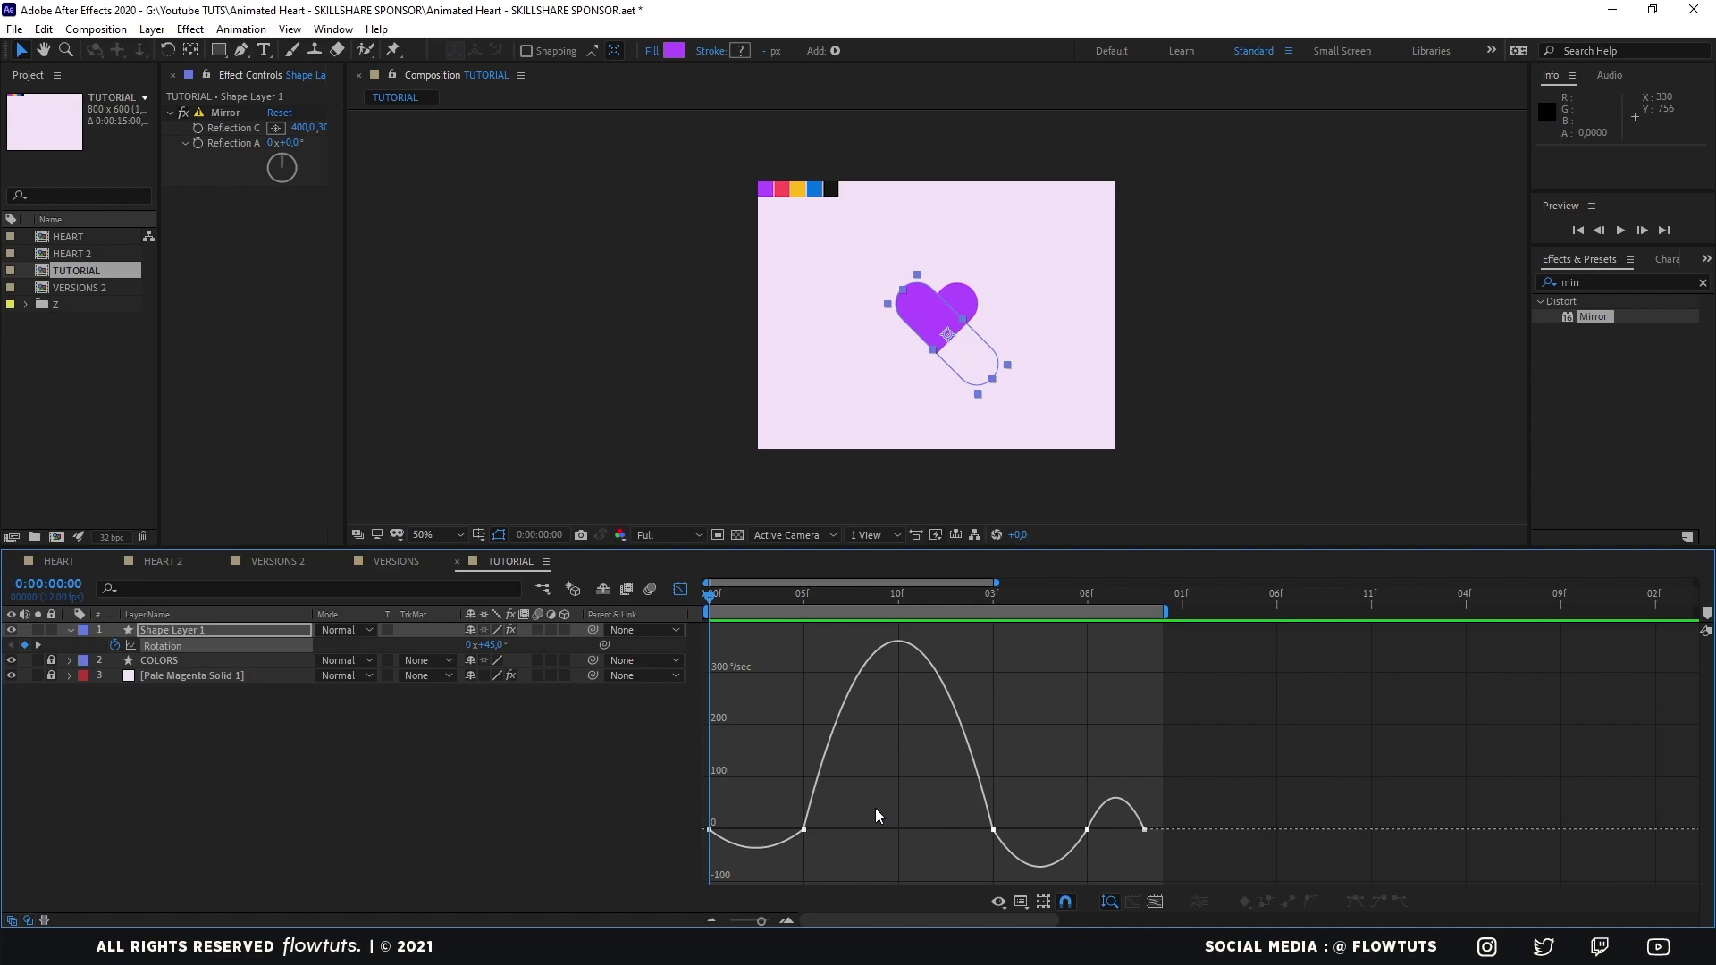
left_click_drag(785, 838, 870, 826)
left_click(851, 823)
left_click(805, 827)
left_click_drag(1003, 808, 1028, 851)
left_click_drag(1063, 826, 1112, 833)
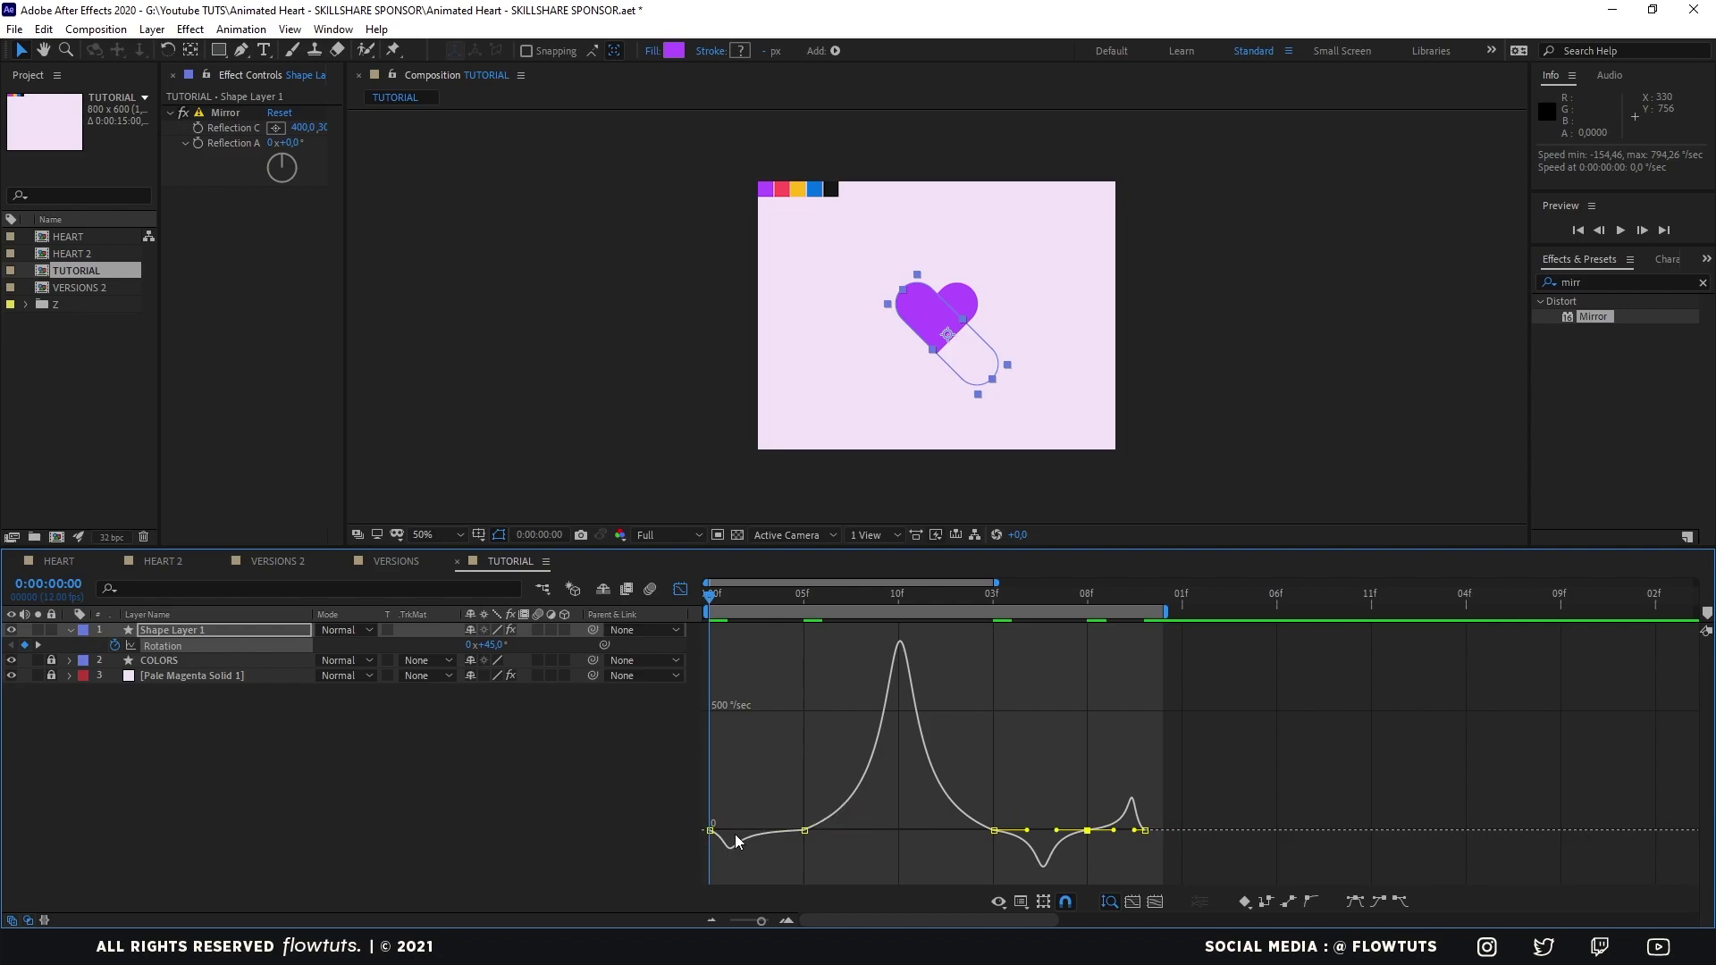
mouse_move(723, 842)
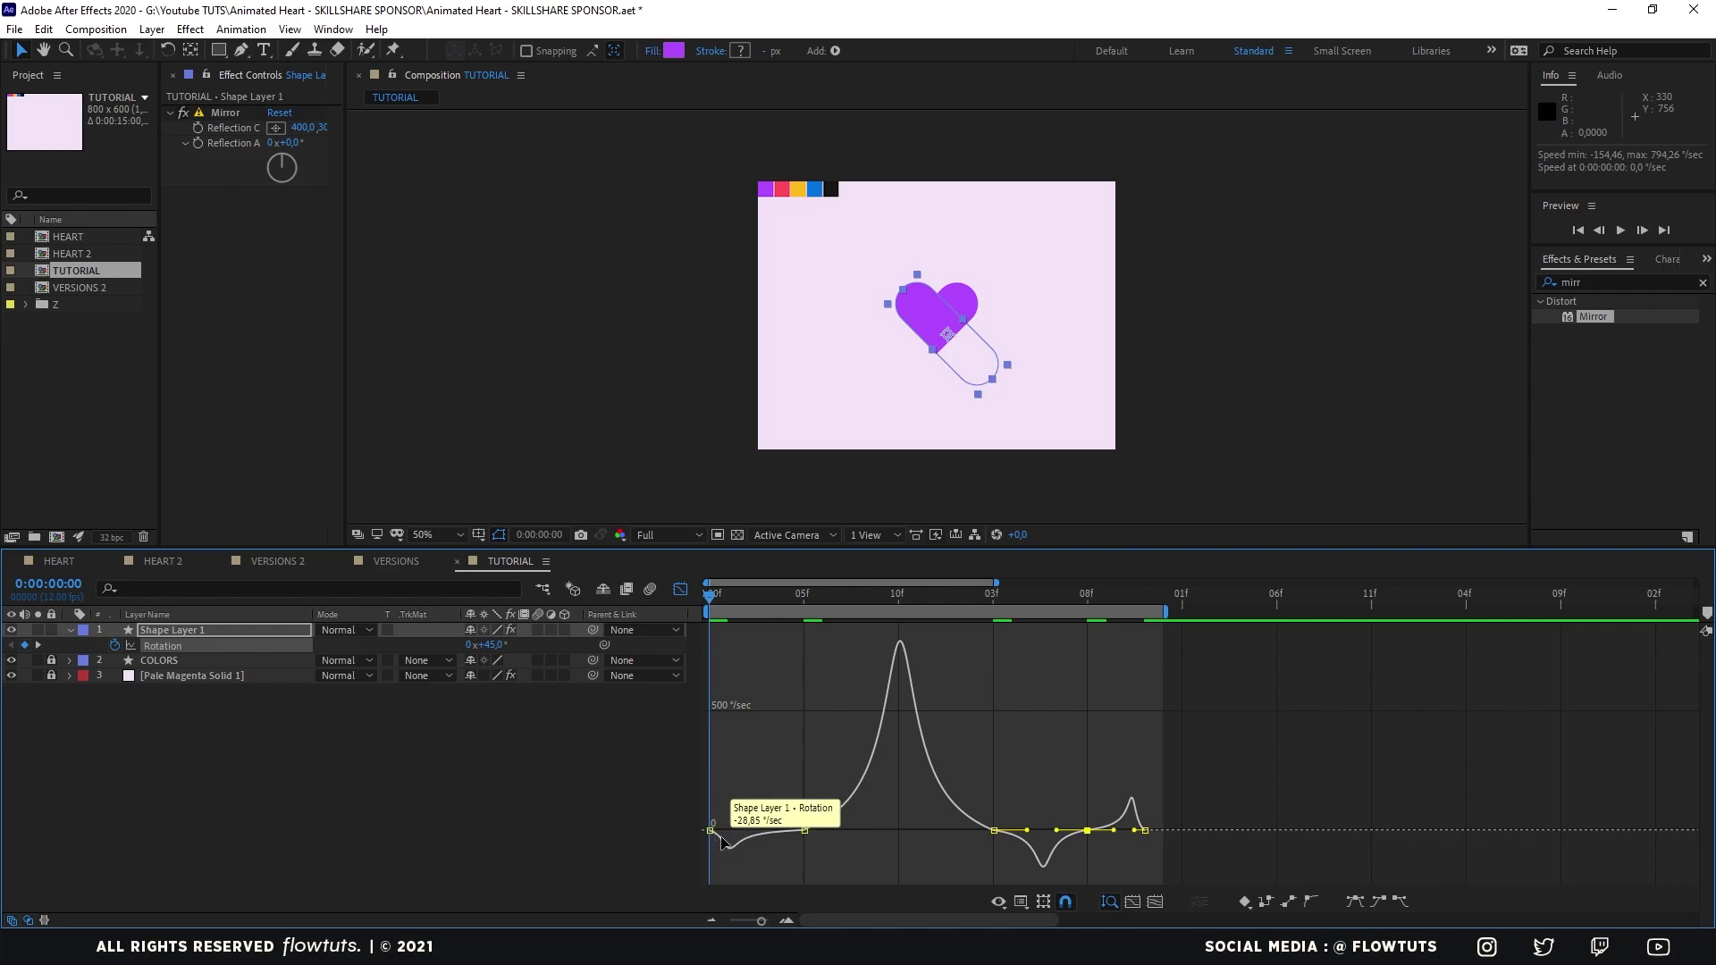
mouse_move(778, 838)
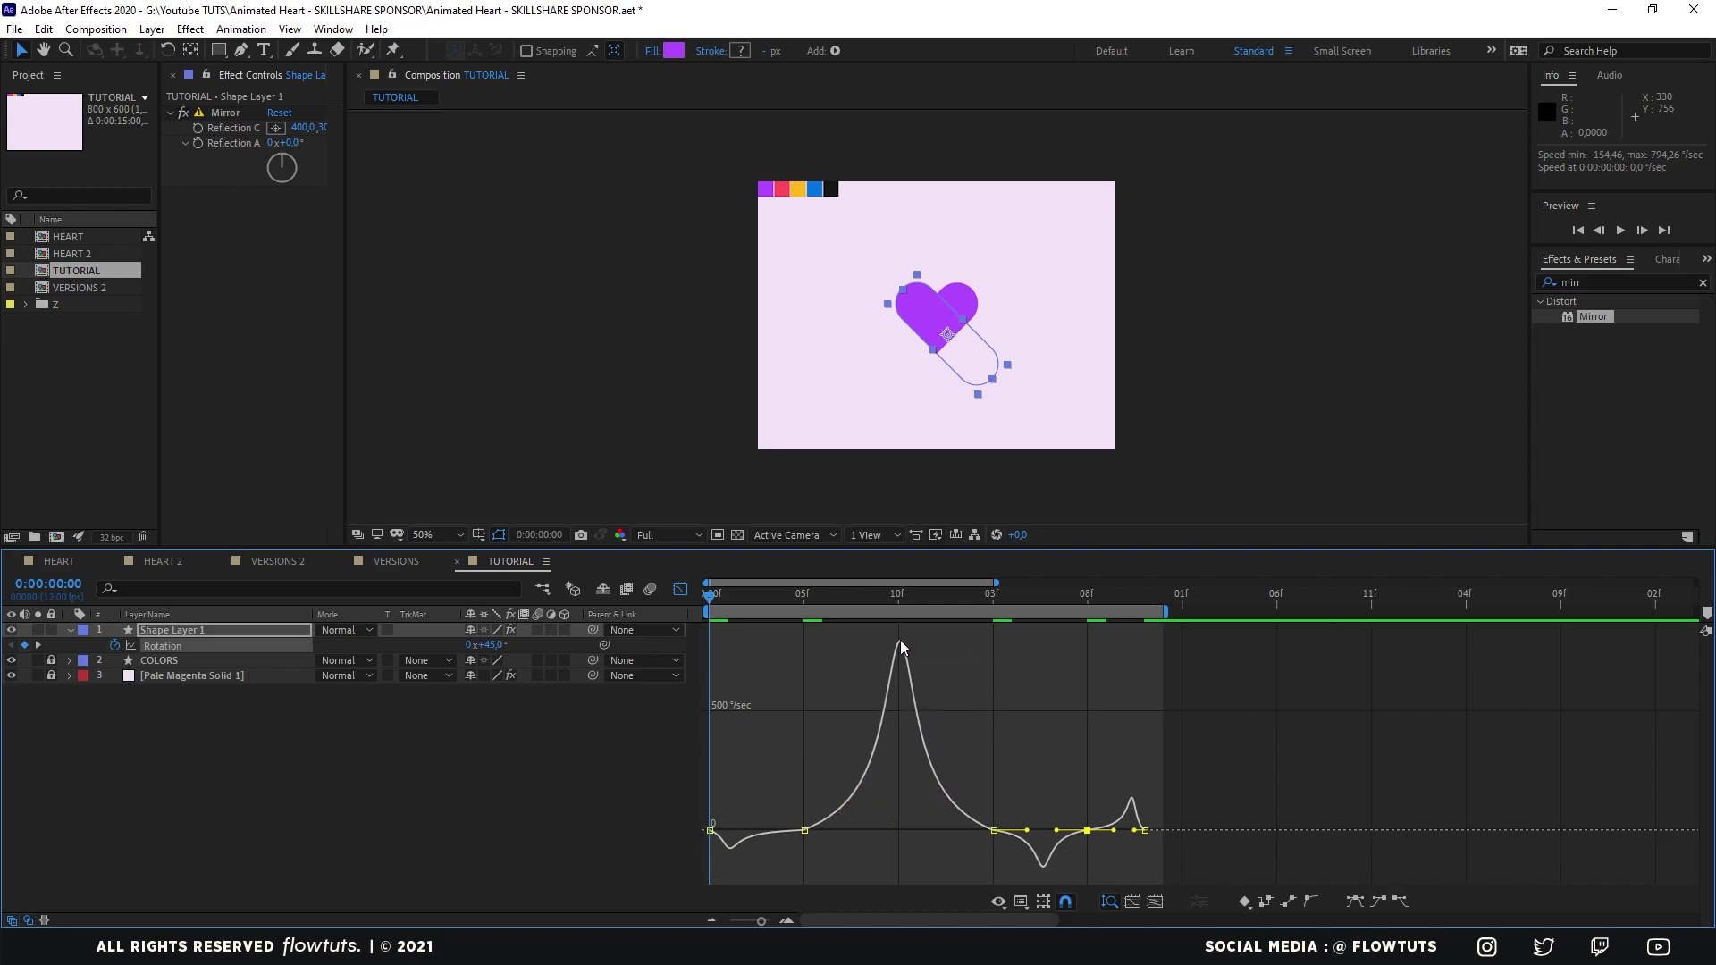
mouse_move(997, 833)
Preview the animation, then set Rotation to 220° at 1:08 and preview again.
key("space")
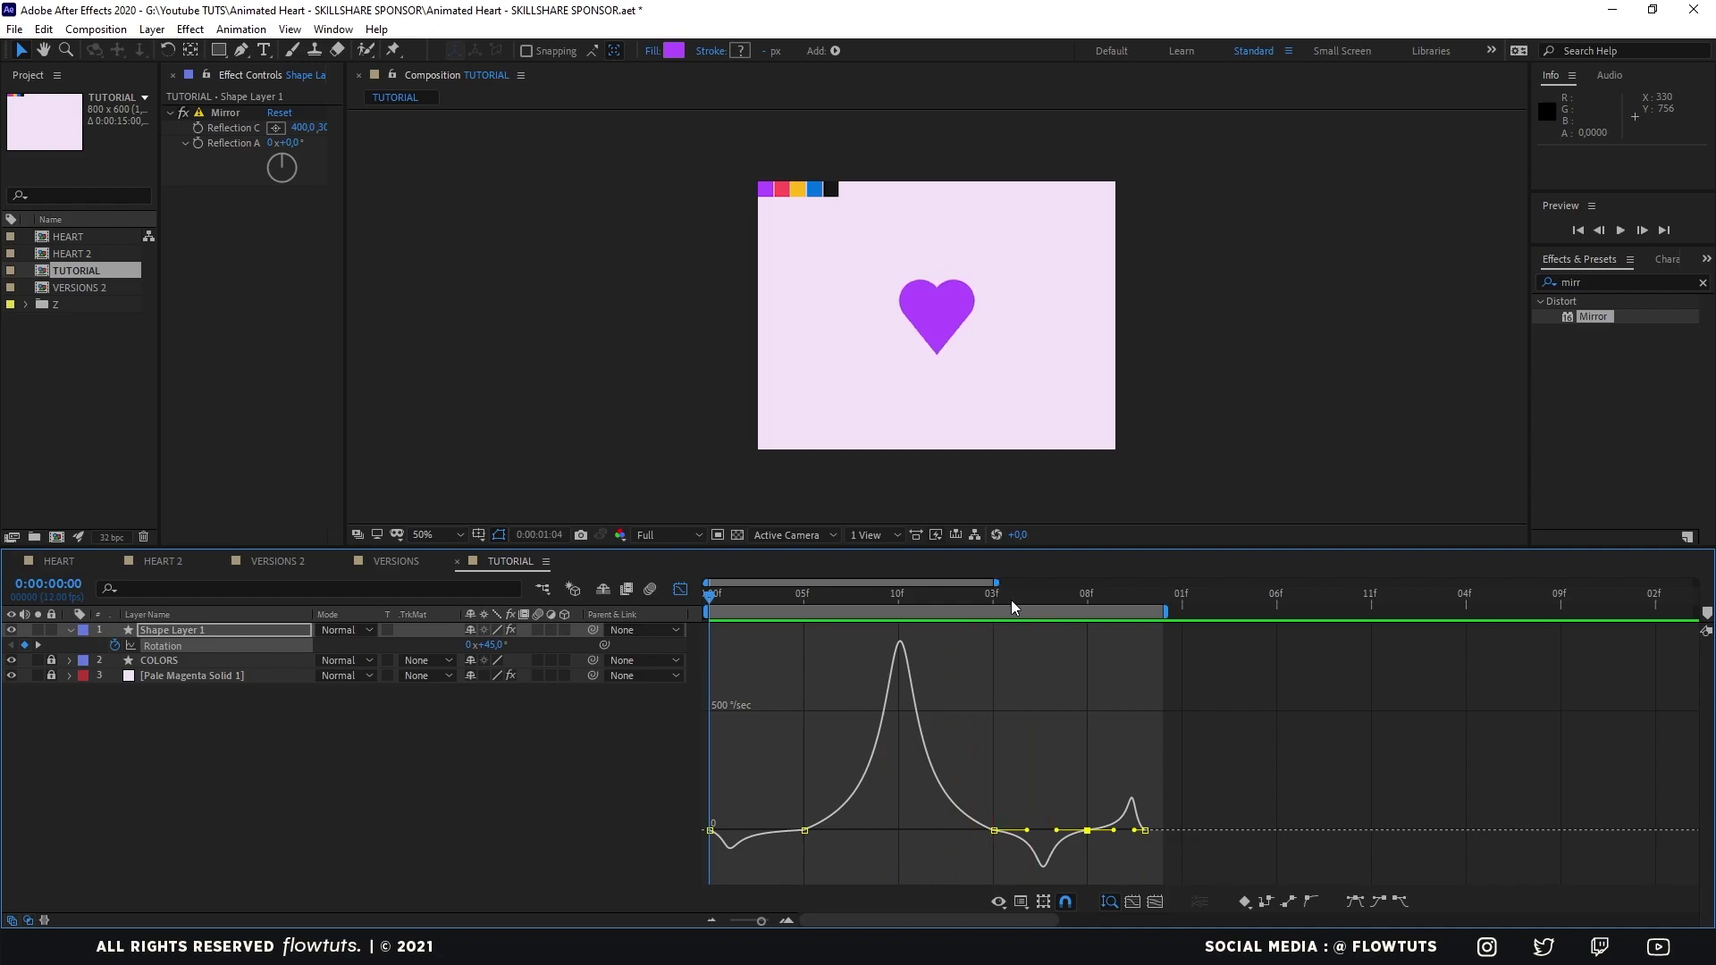
left_click(1068, 606)
left_click_drag(1068, 606, 1080, 608)
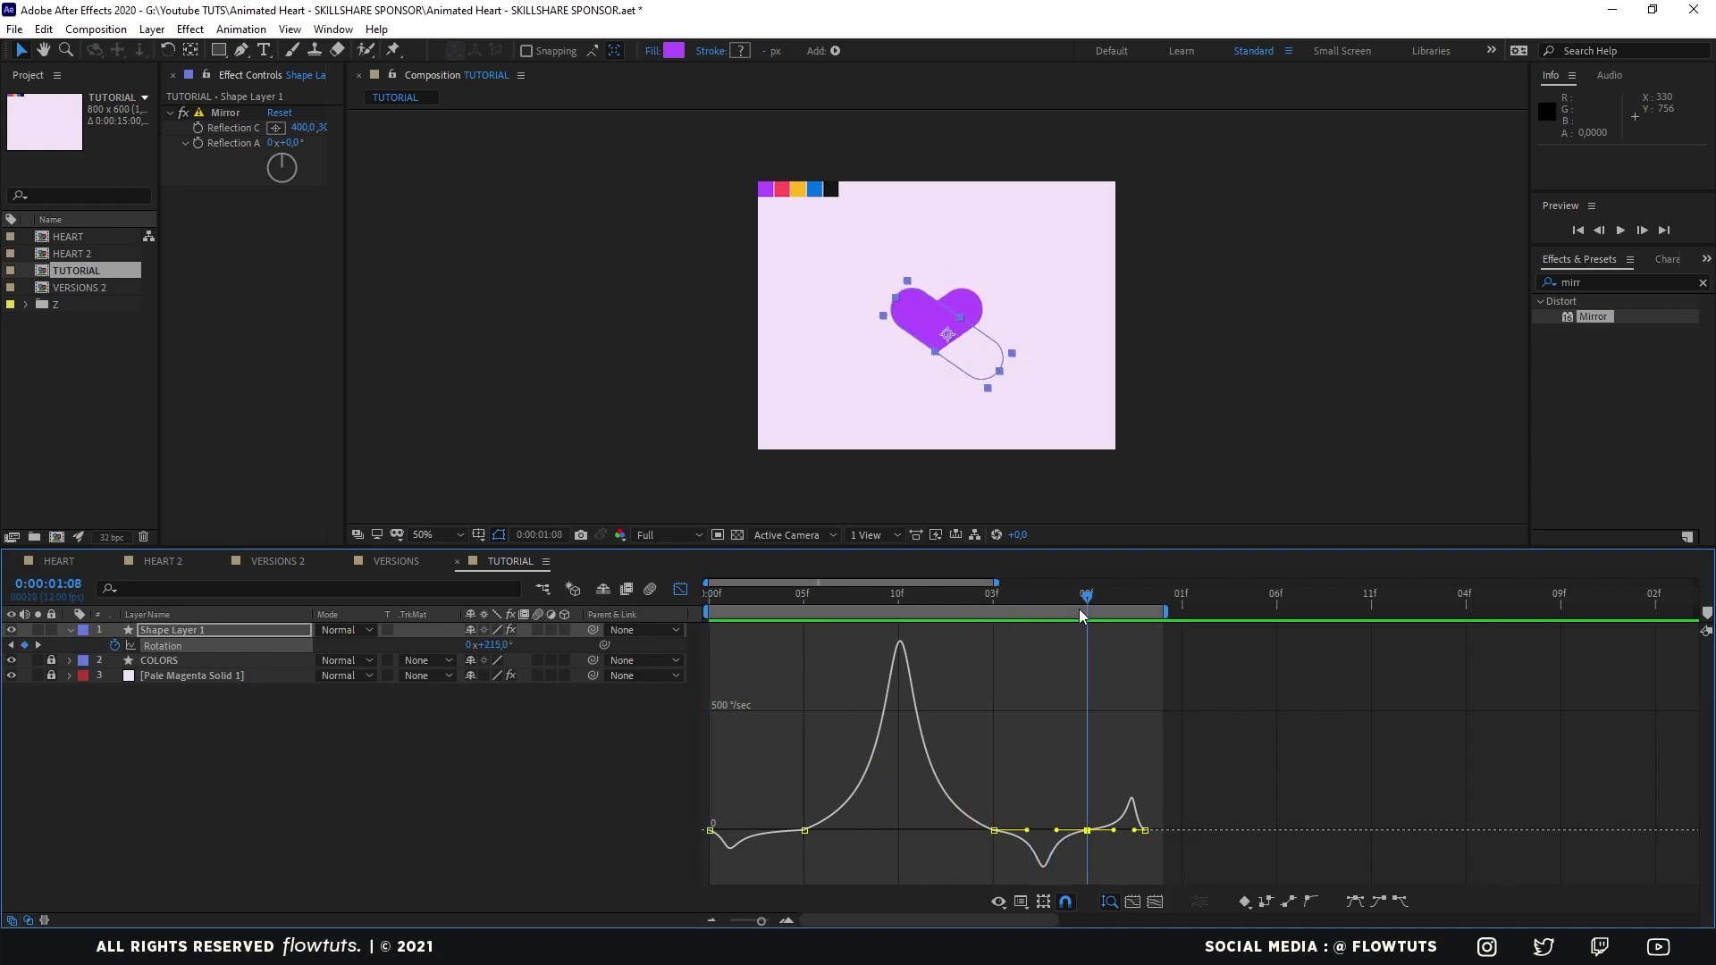
left_click(494, 645)
type("220")
key("Return")
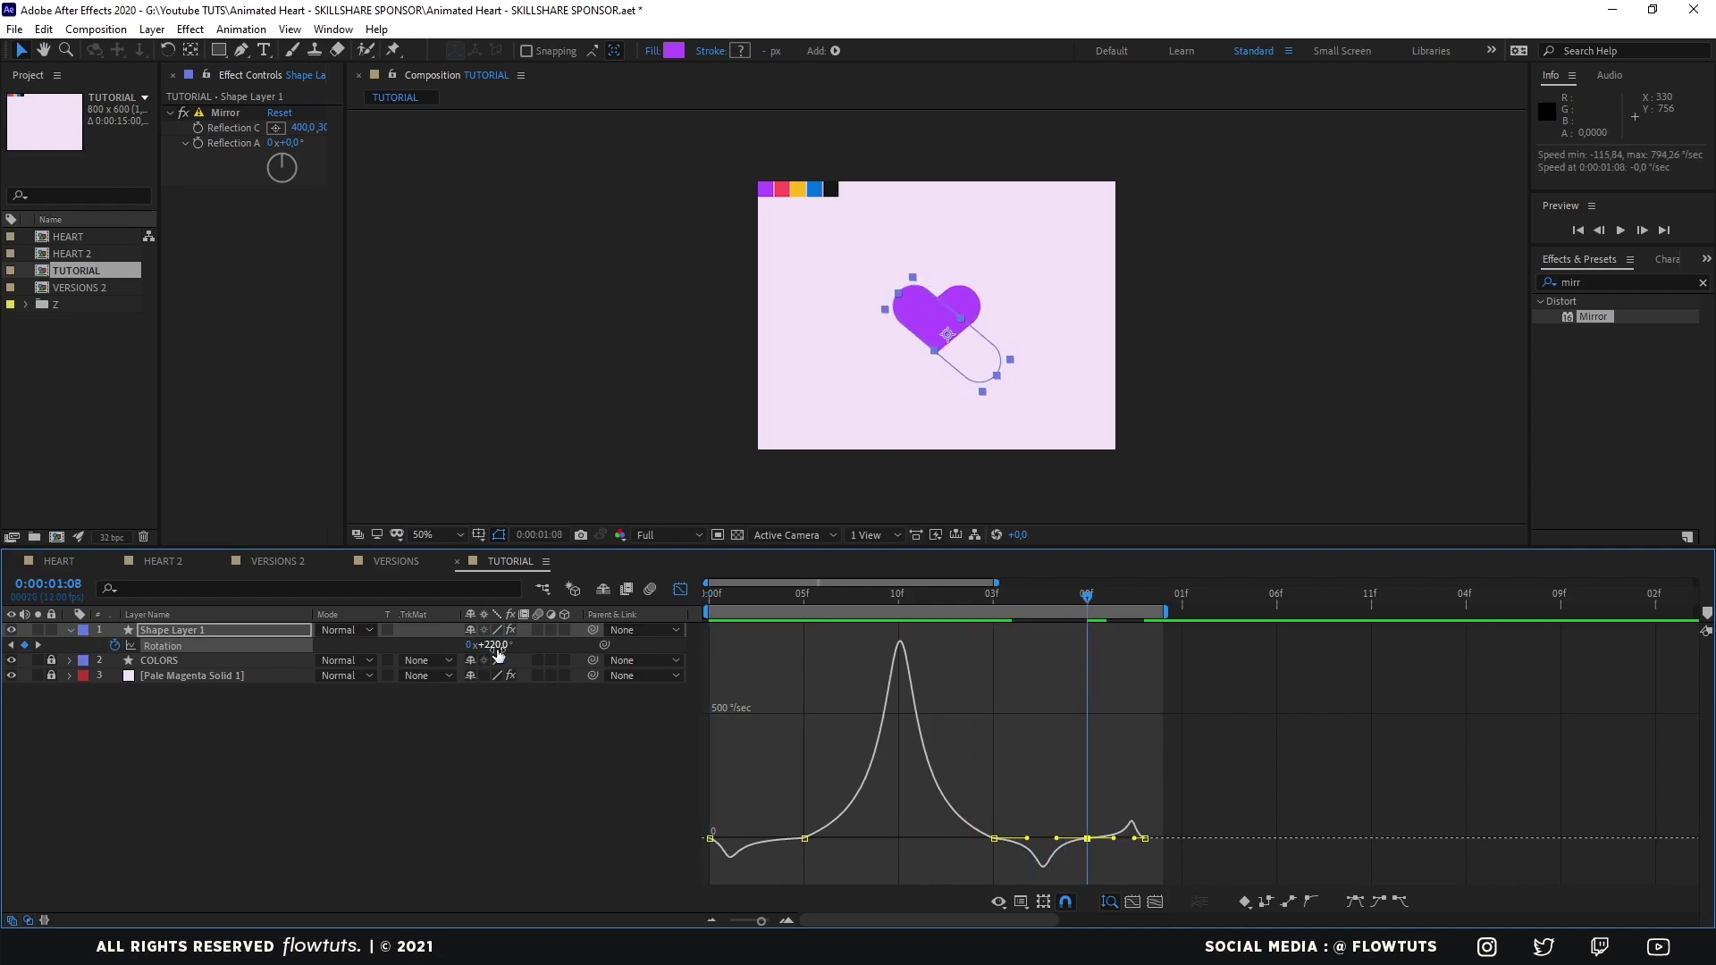
key("space")
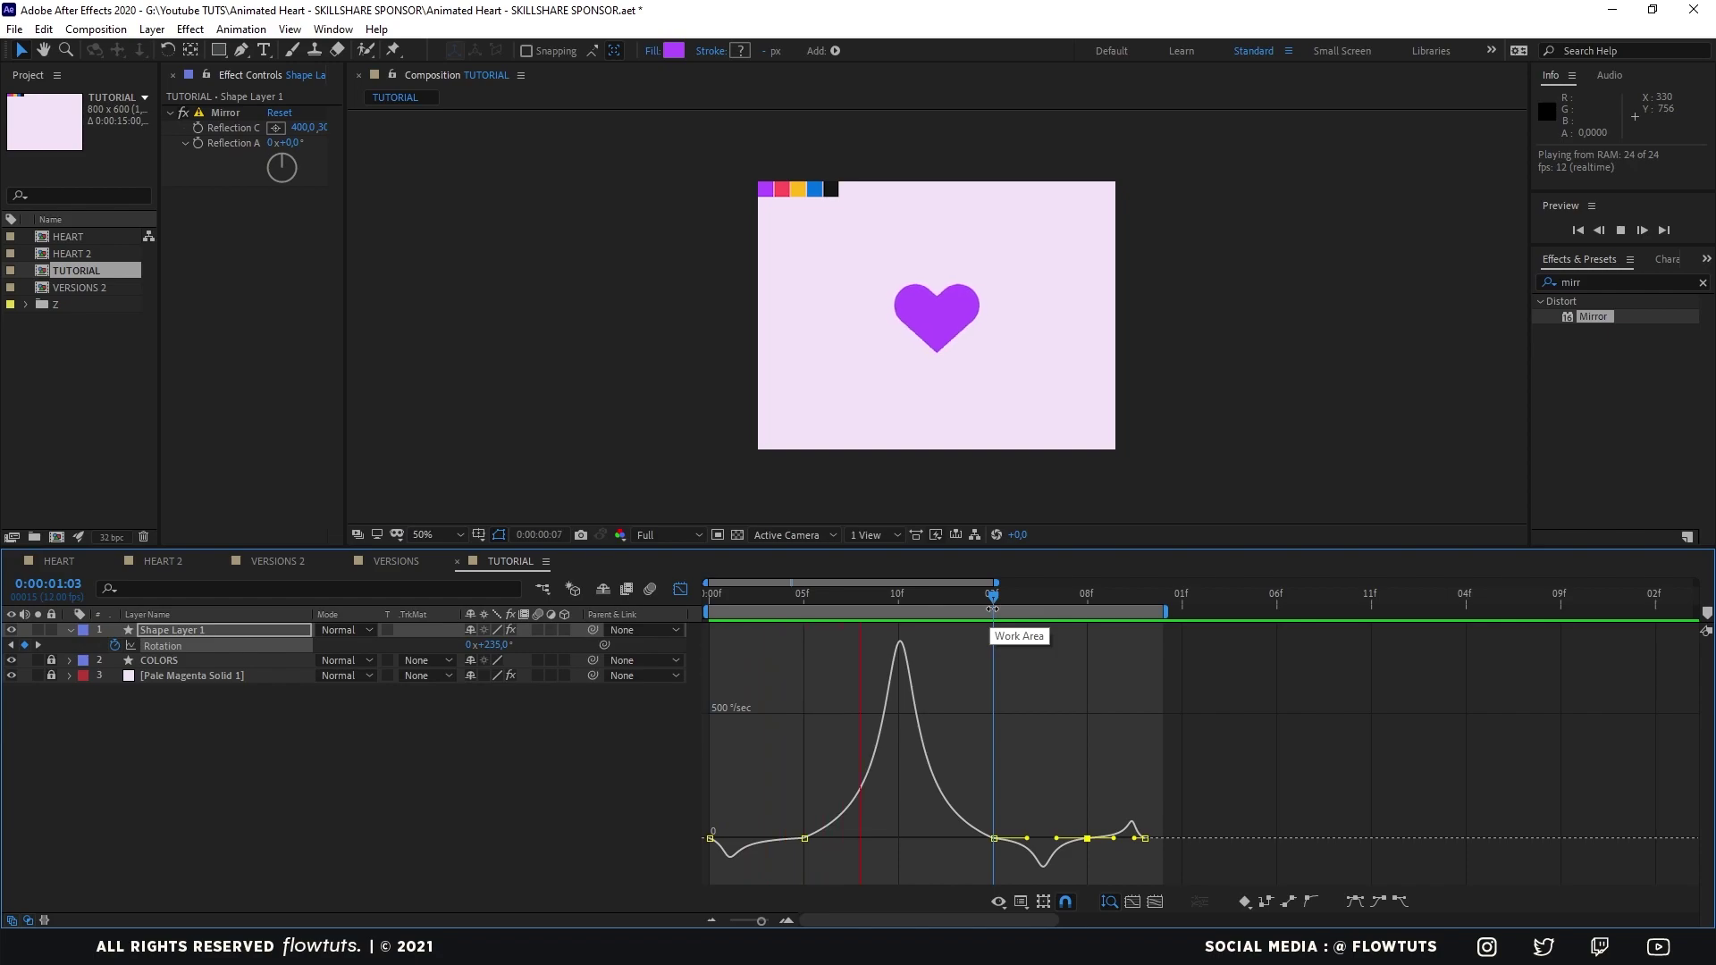
left_click(787, 594)
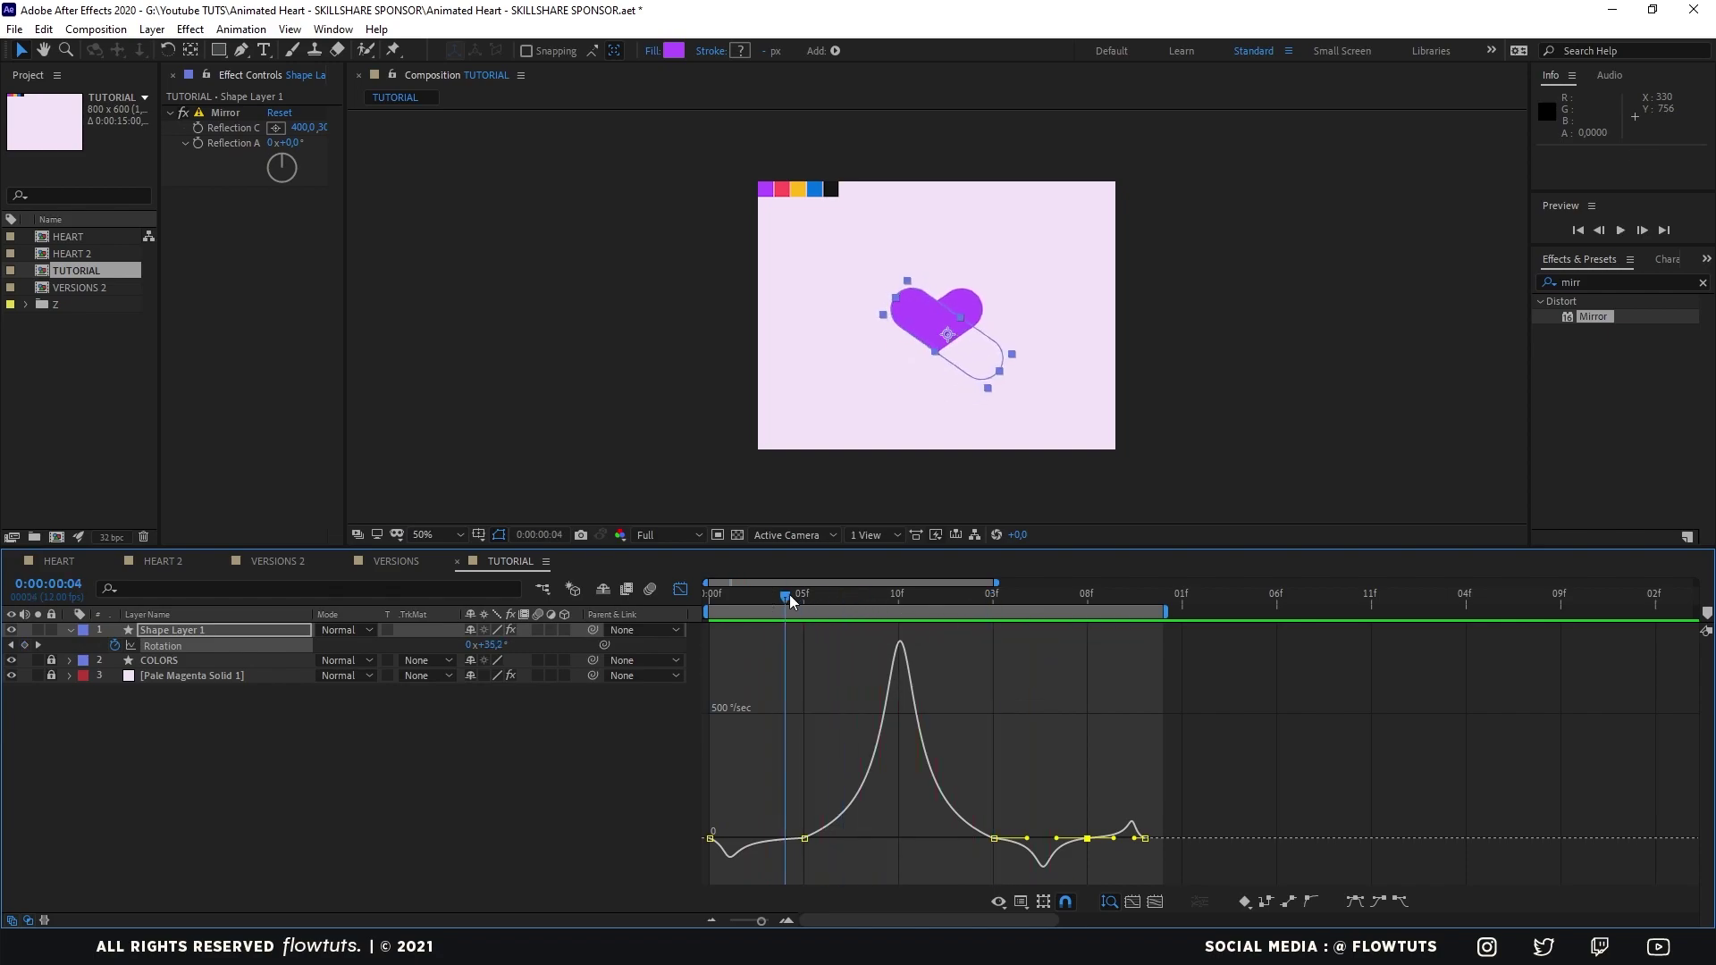
Move the current time to 1:06 and duplicate the heart shape layer four times.
left_click(680, 589)
left_click(894, 595)
left_click(1047, 597)
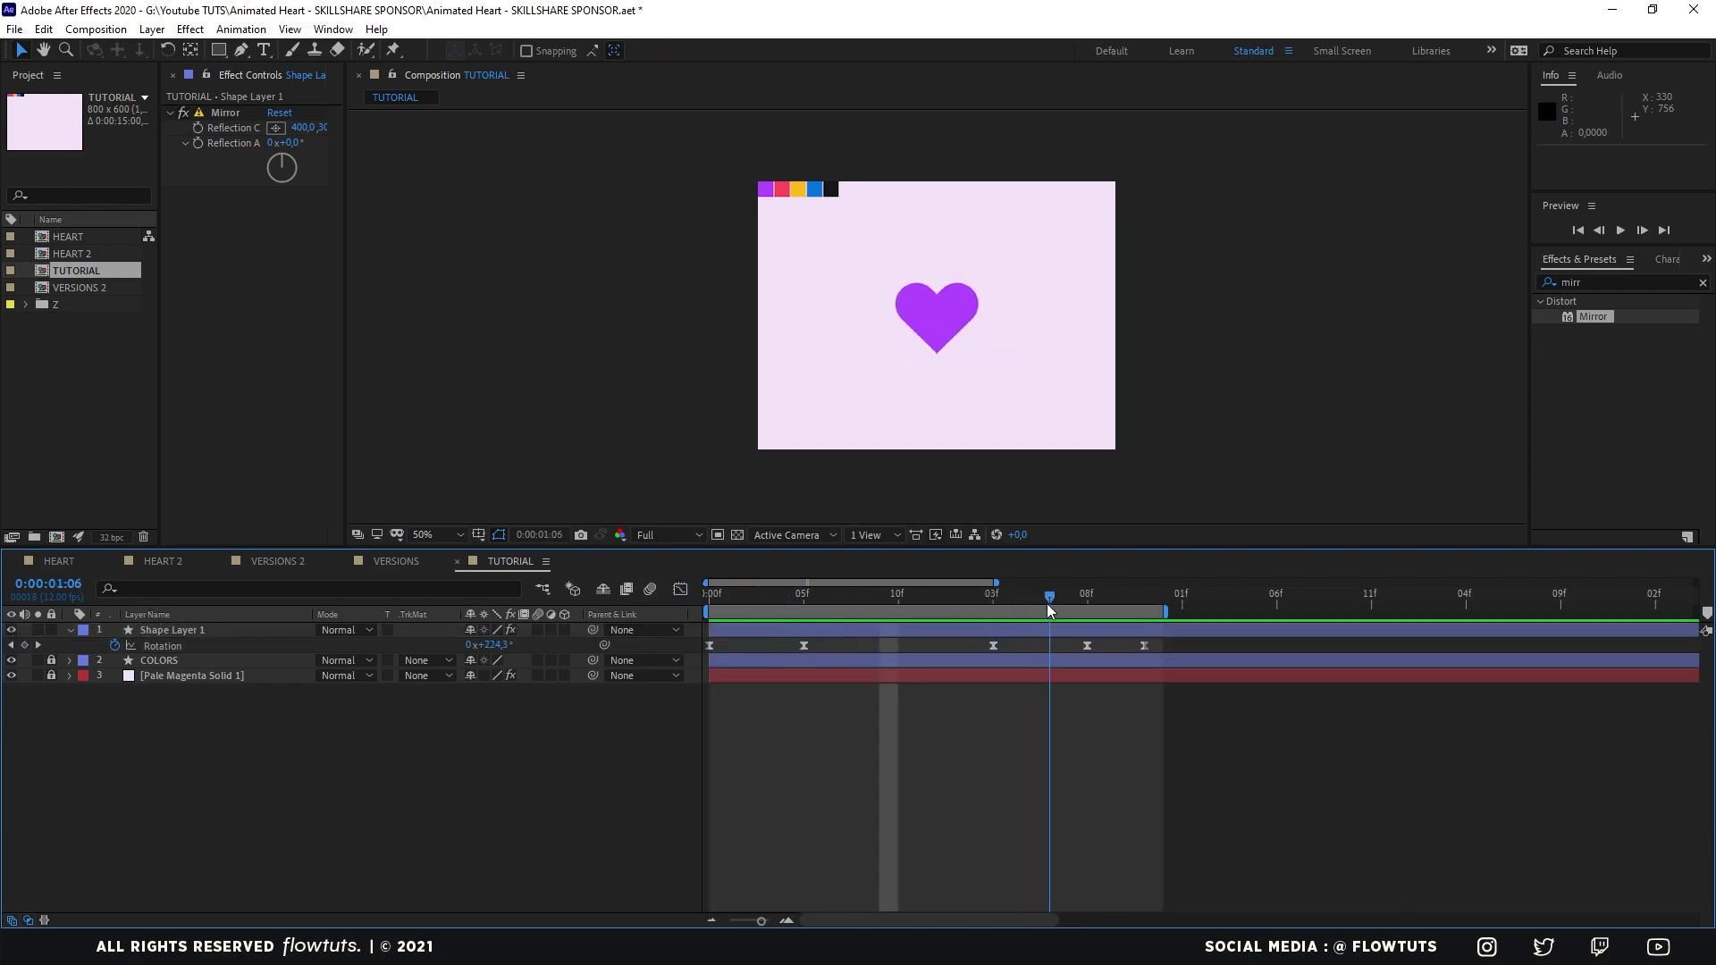
left_click(166, 630)
key("ctrl+d")
key("ctrl+d")
key("ctrl+d")
key("ctrl+d")
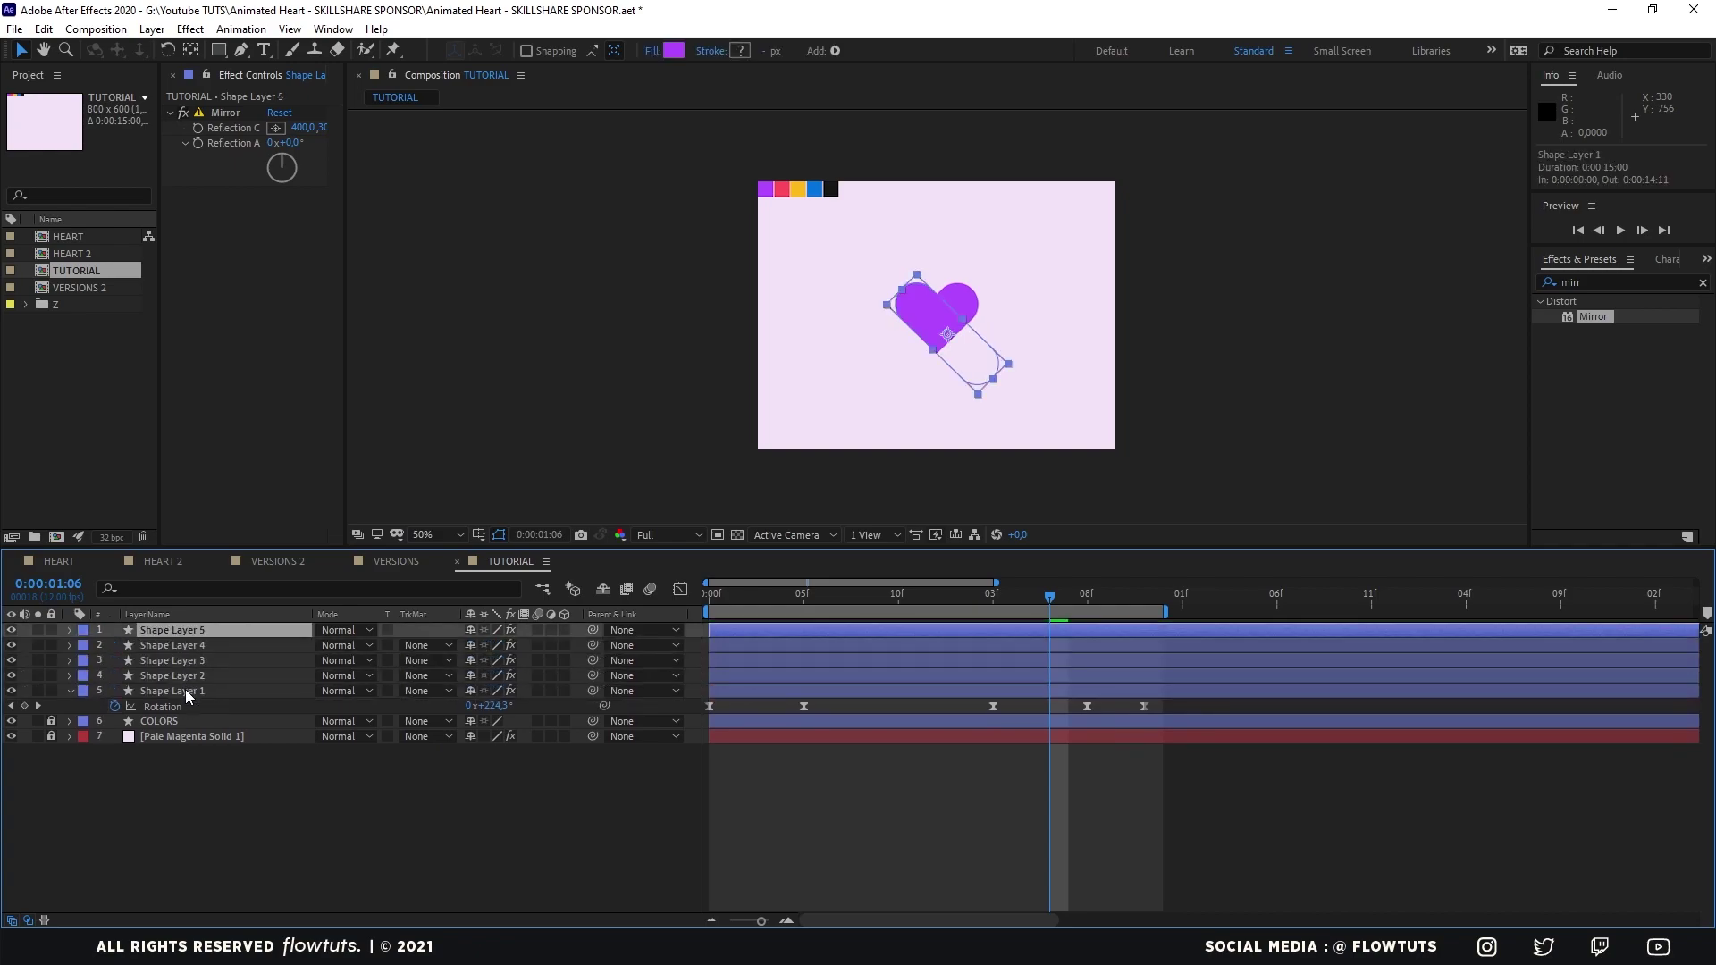
Fill Shape Layer 2's heart with the pink sampled from the palette swatches.
left_click(190, 688)
key("F2")
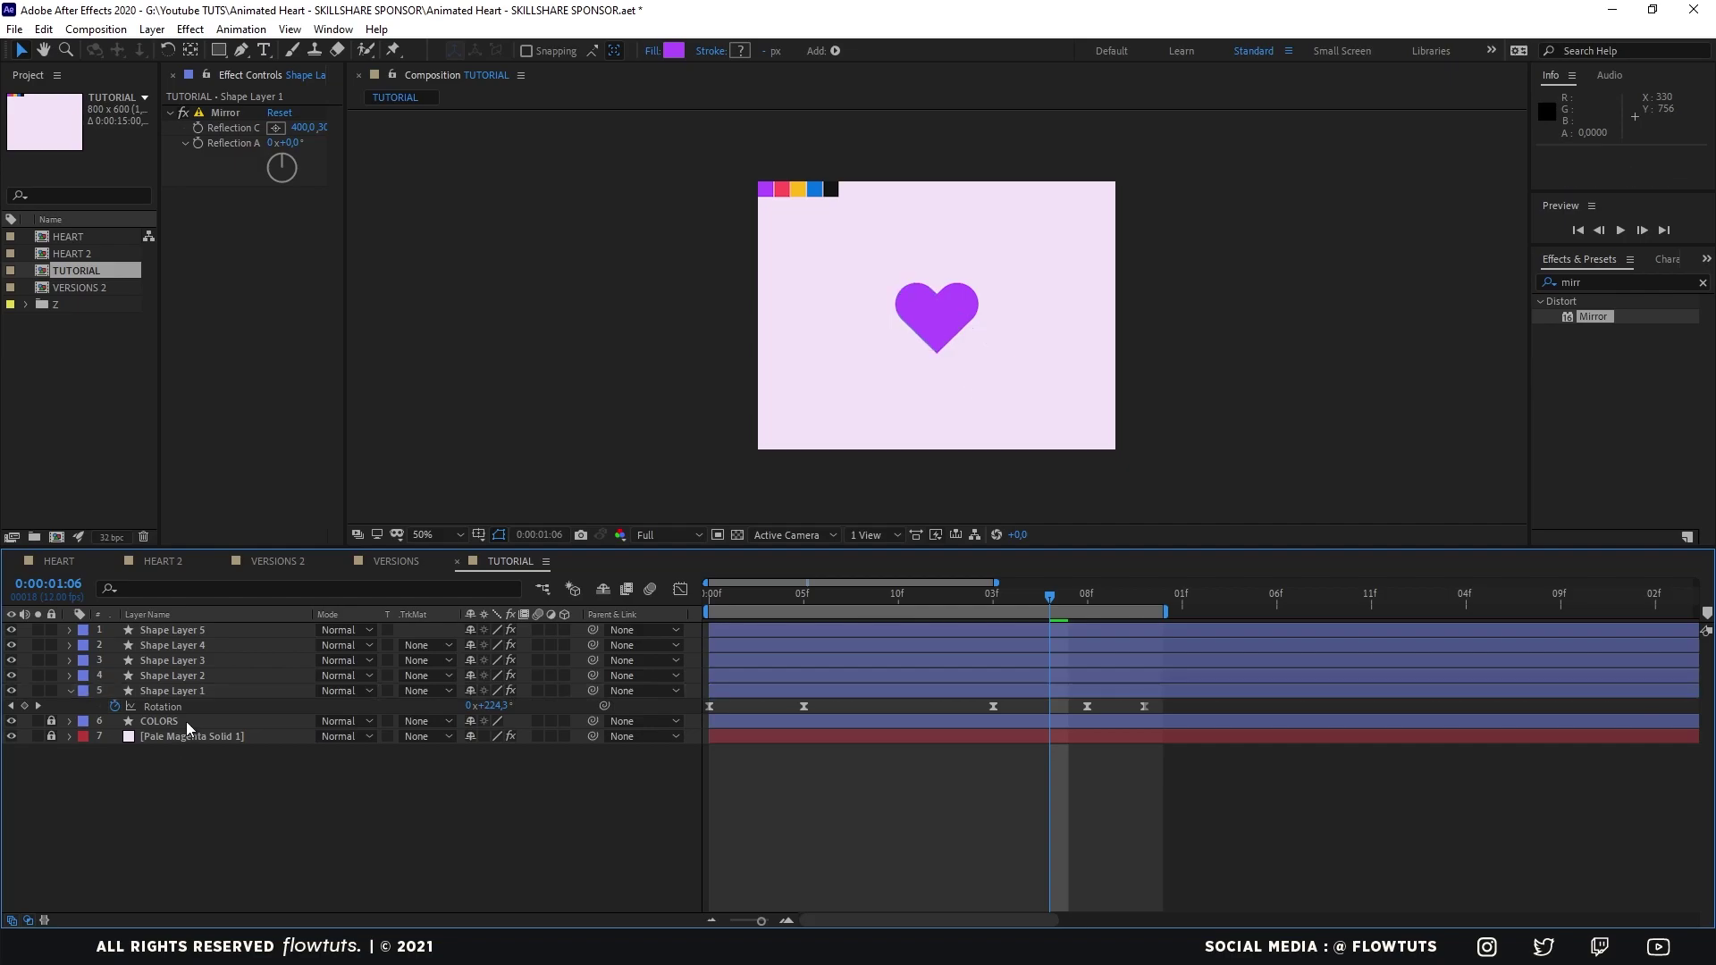
left_click(186, 677)
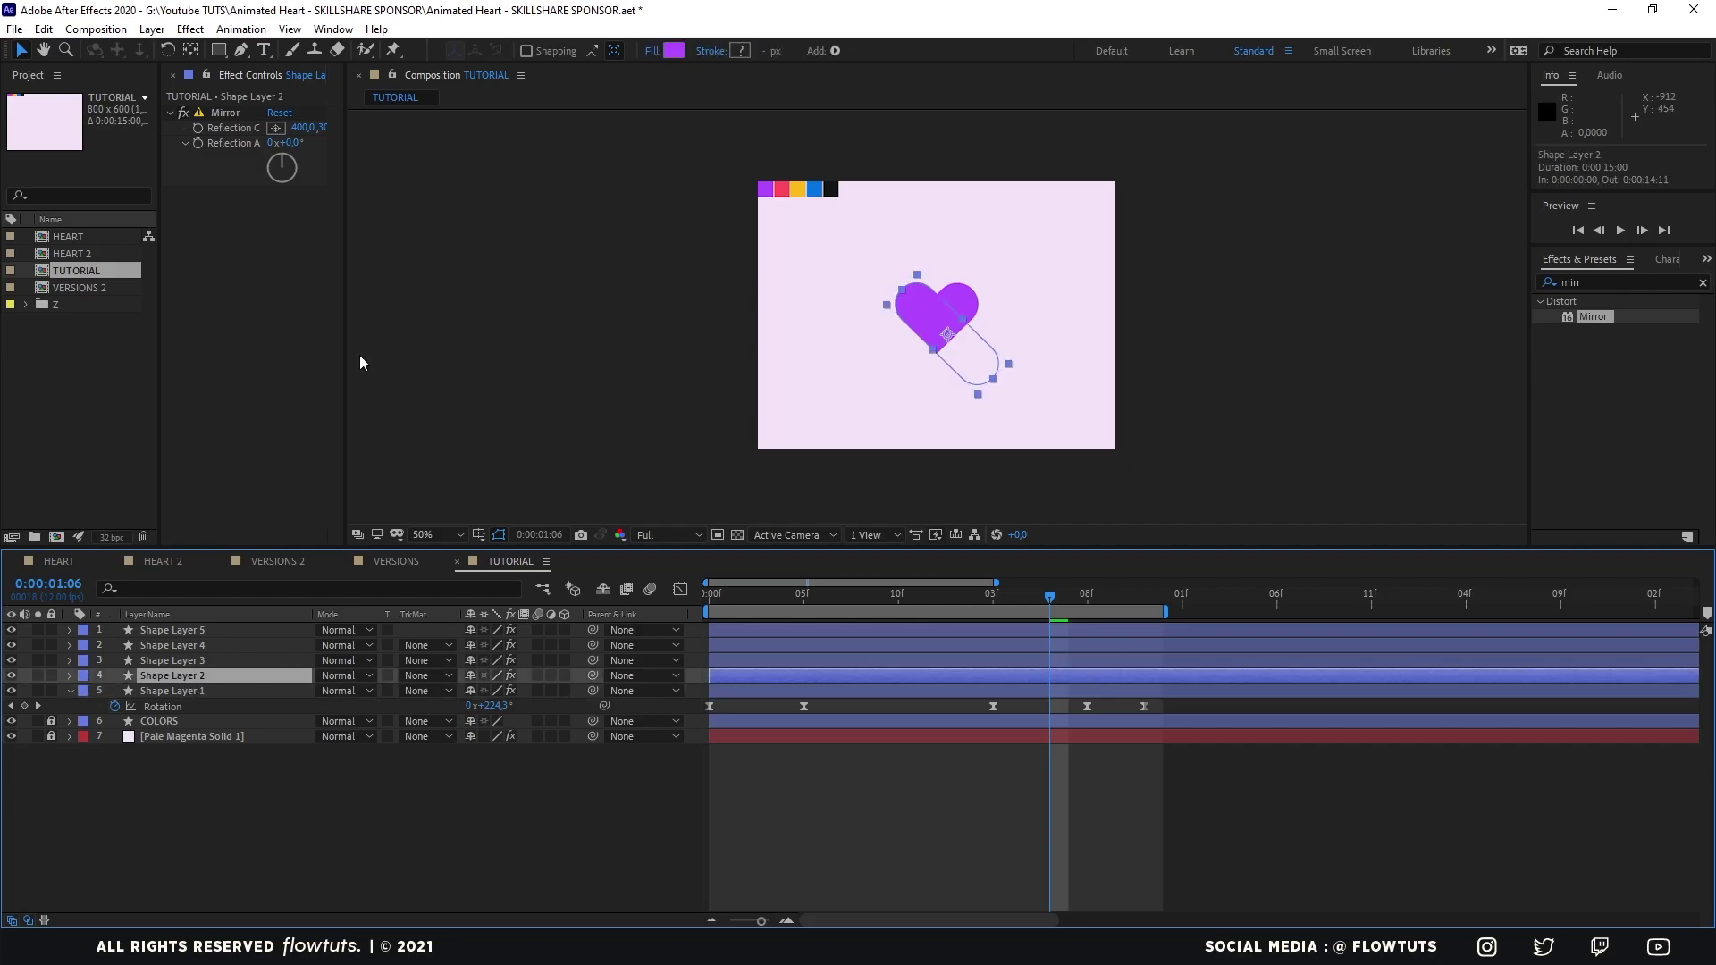
left_click(673, 51)
left_click(1052, 493)
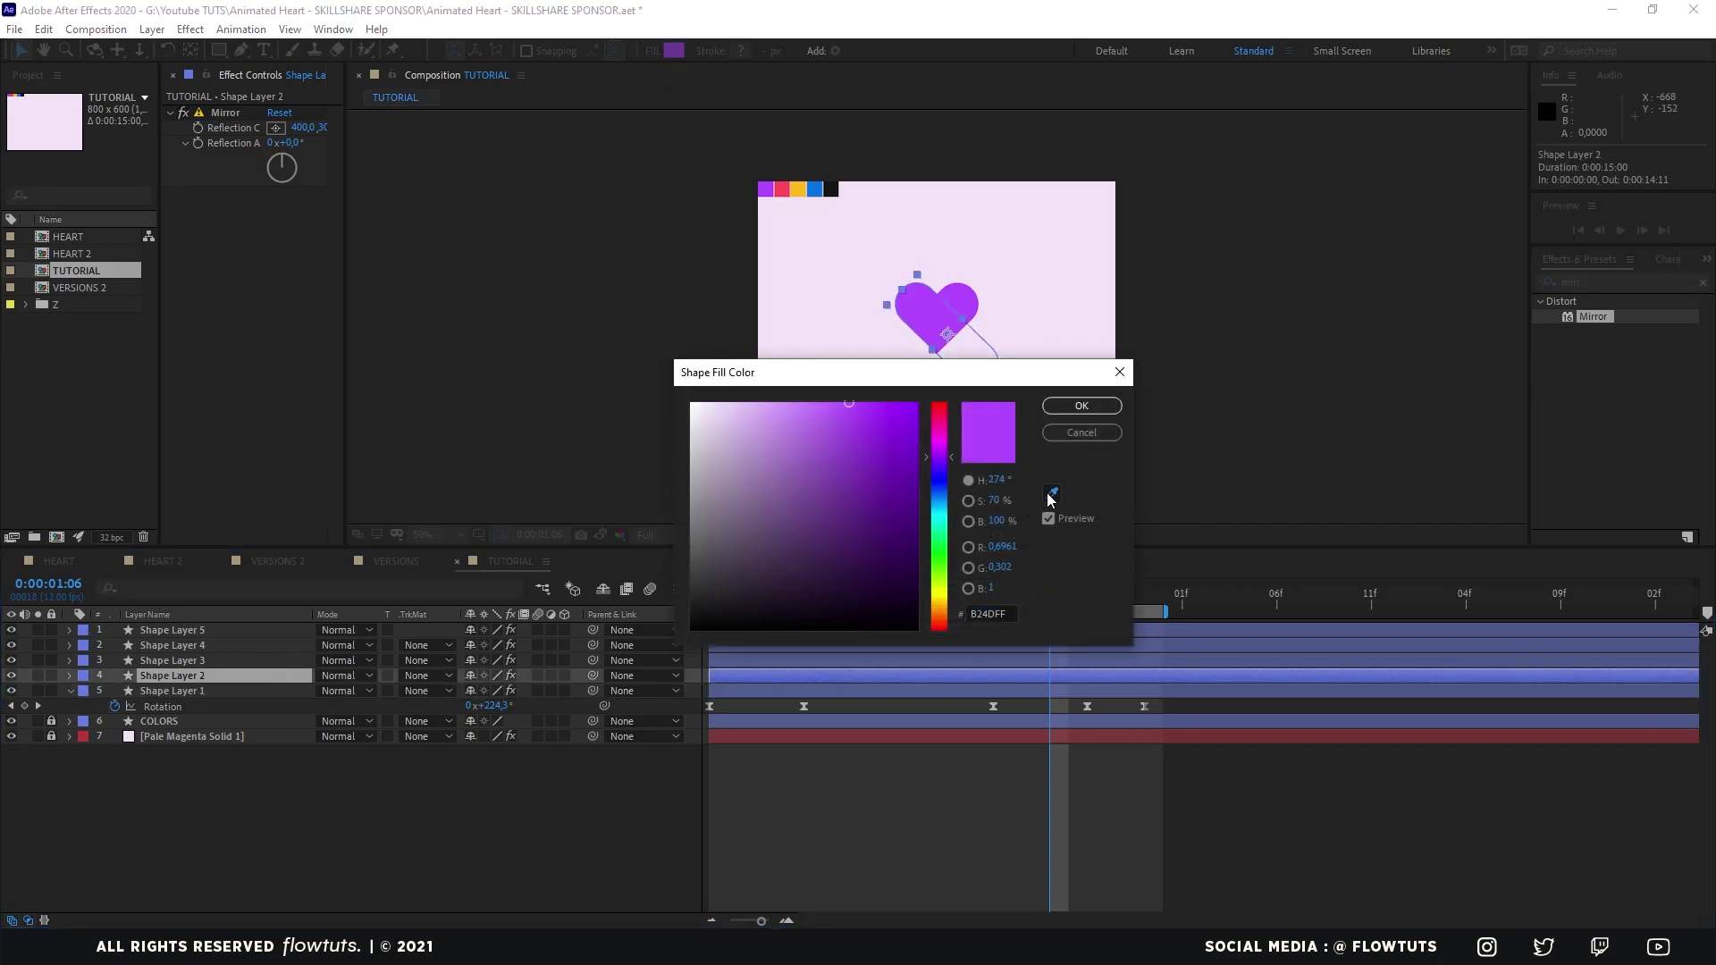
left_click(782, 189)
left_click(1081, 406)
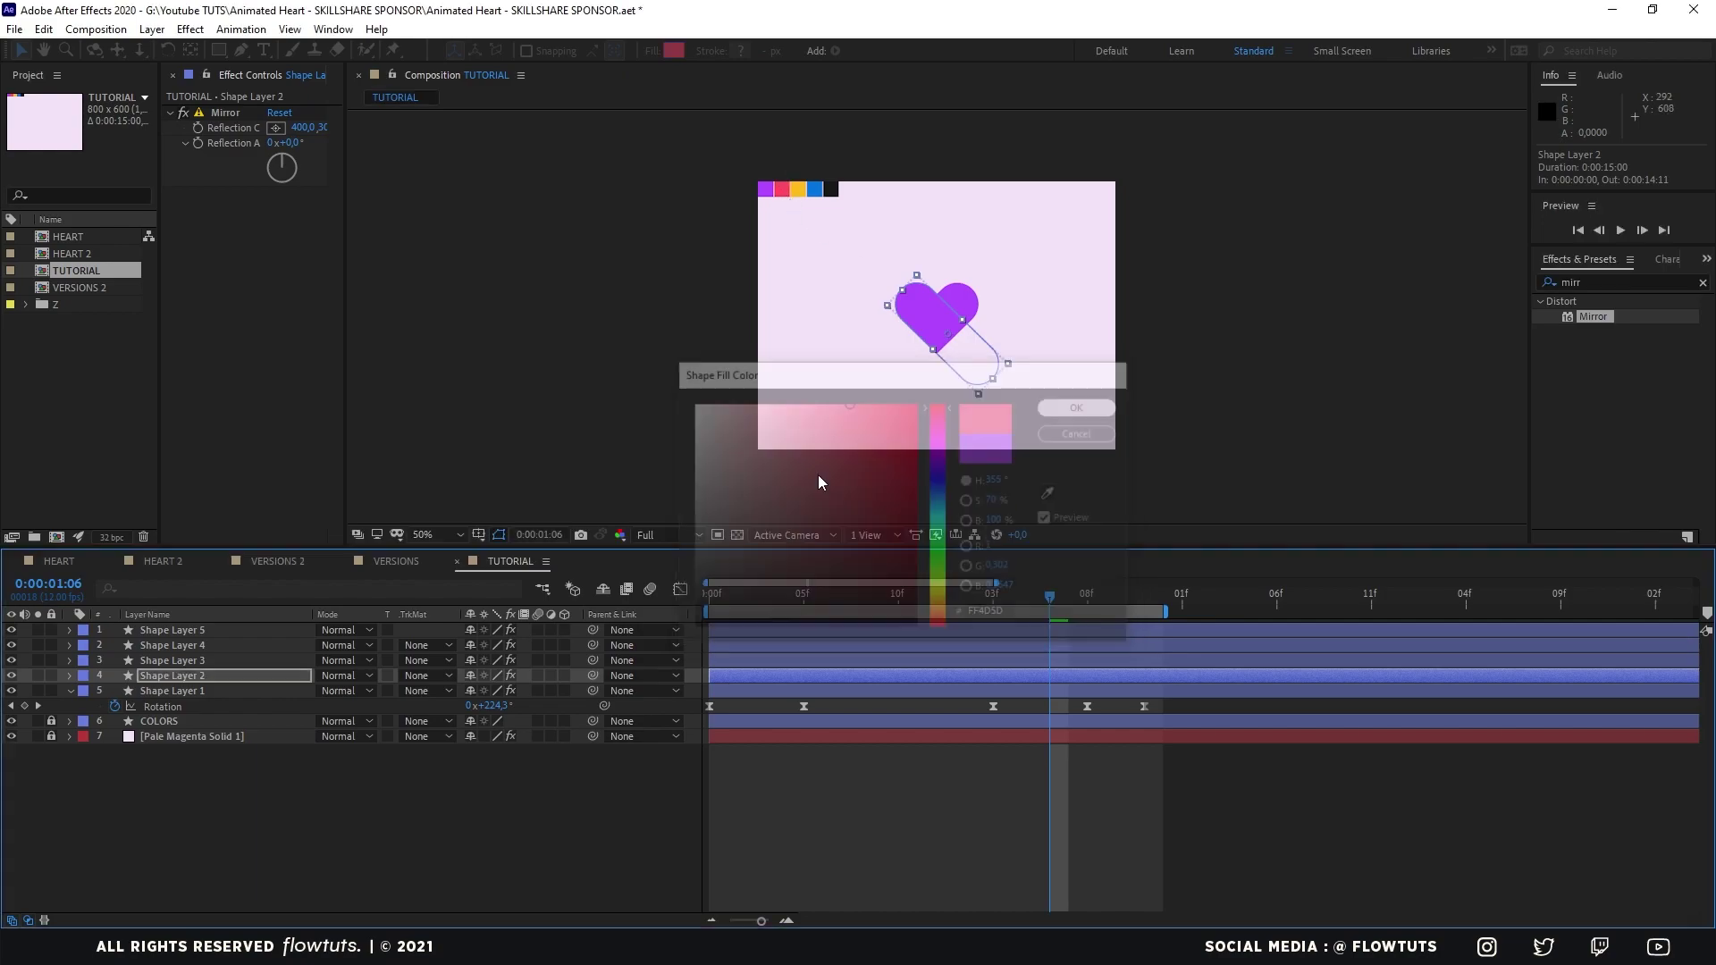
Fill Shape Layer 3's heart with the yellow swatch colour.
left_click(205, 661)
left_click(673, 51)
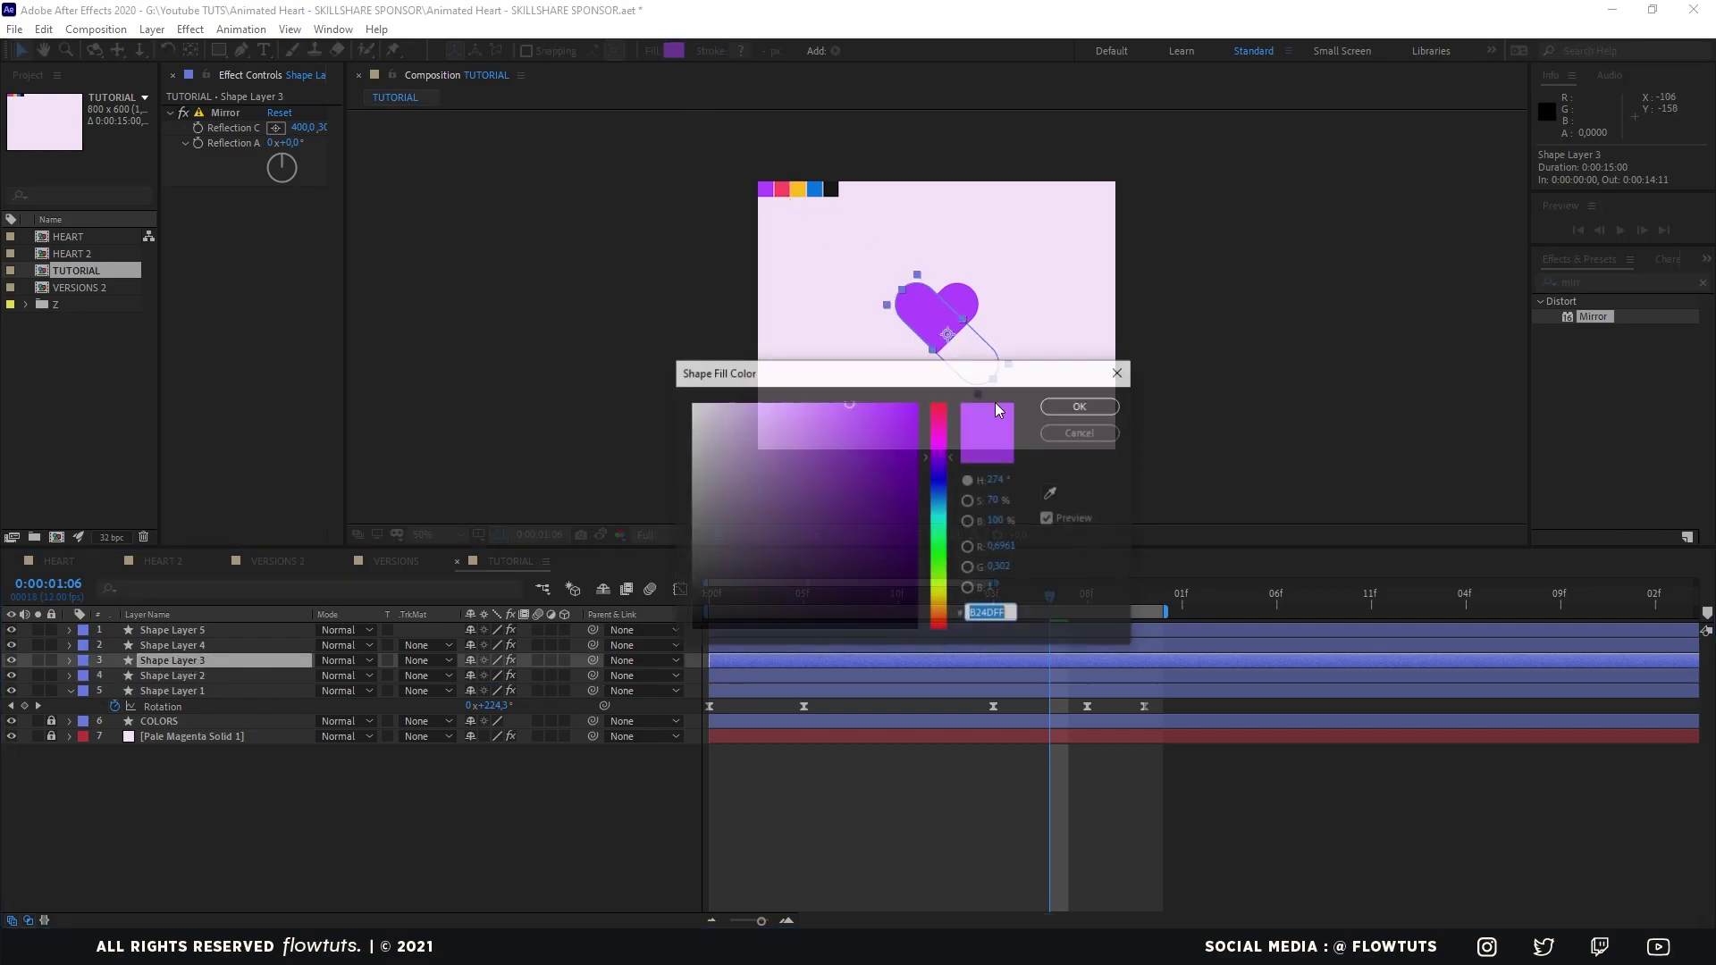
left_click(1052, 493)
left_click(803, 185)
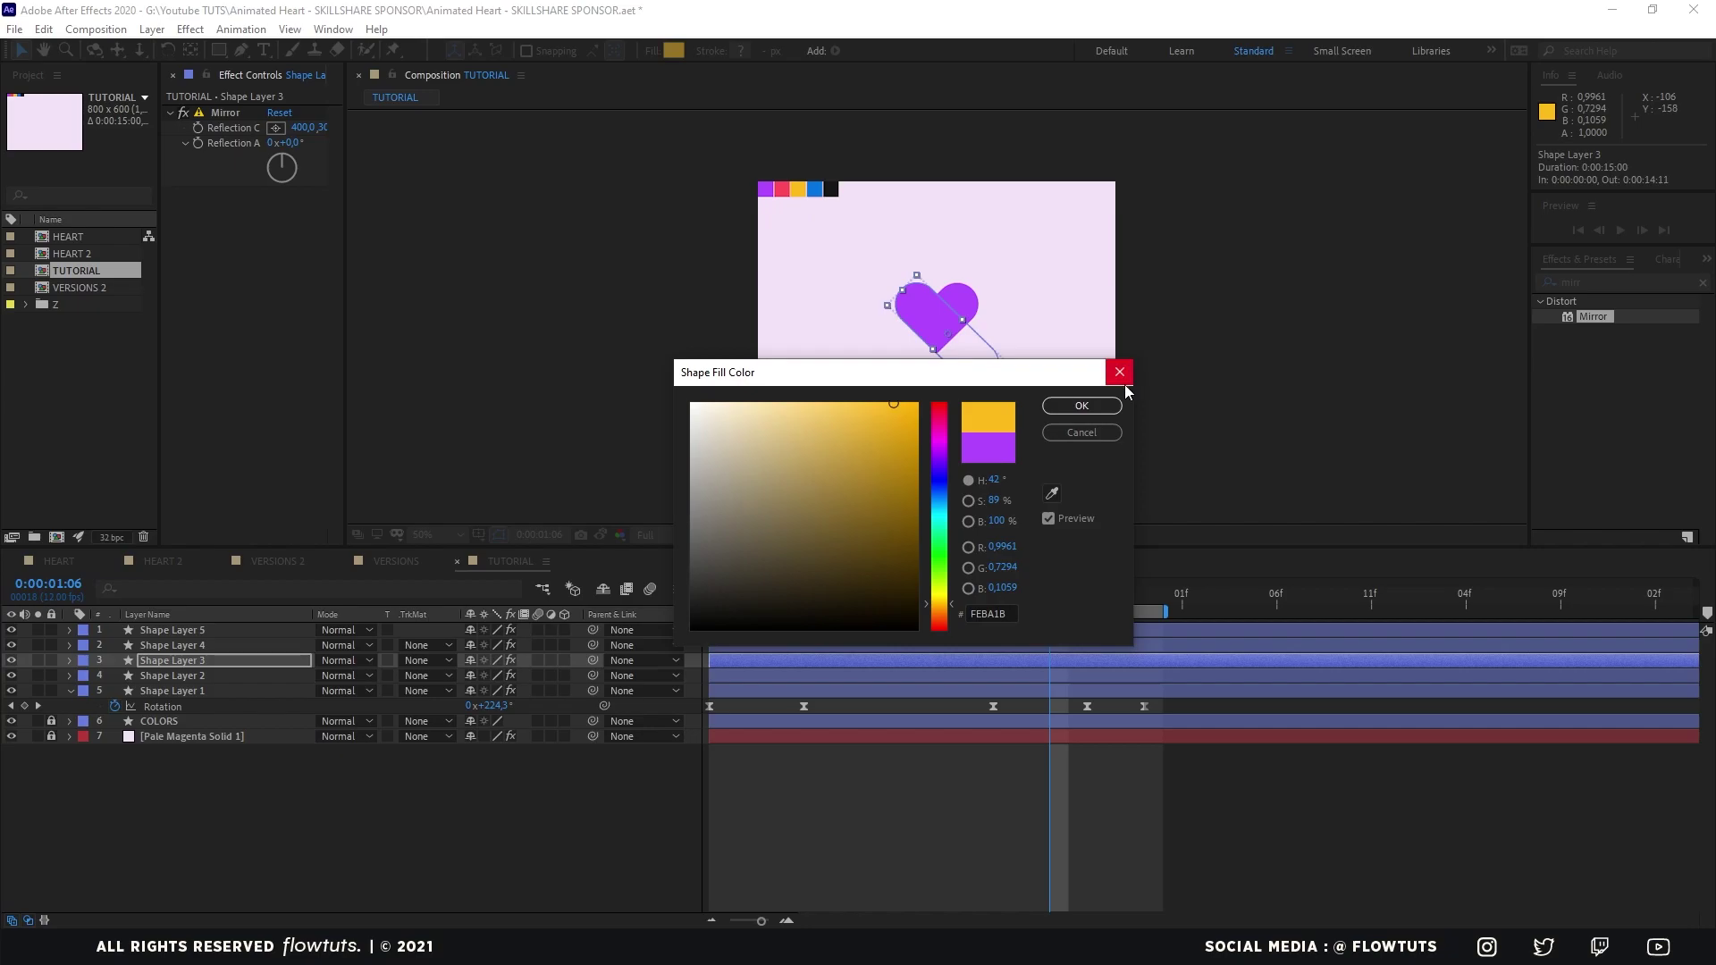
left_click(1120, 371)
Fill Shape Layer 4's heart with the blue swatch colour.
left_click(170, 645)
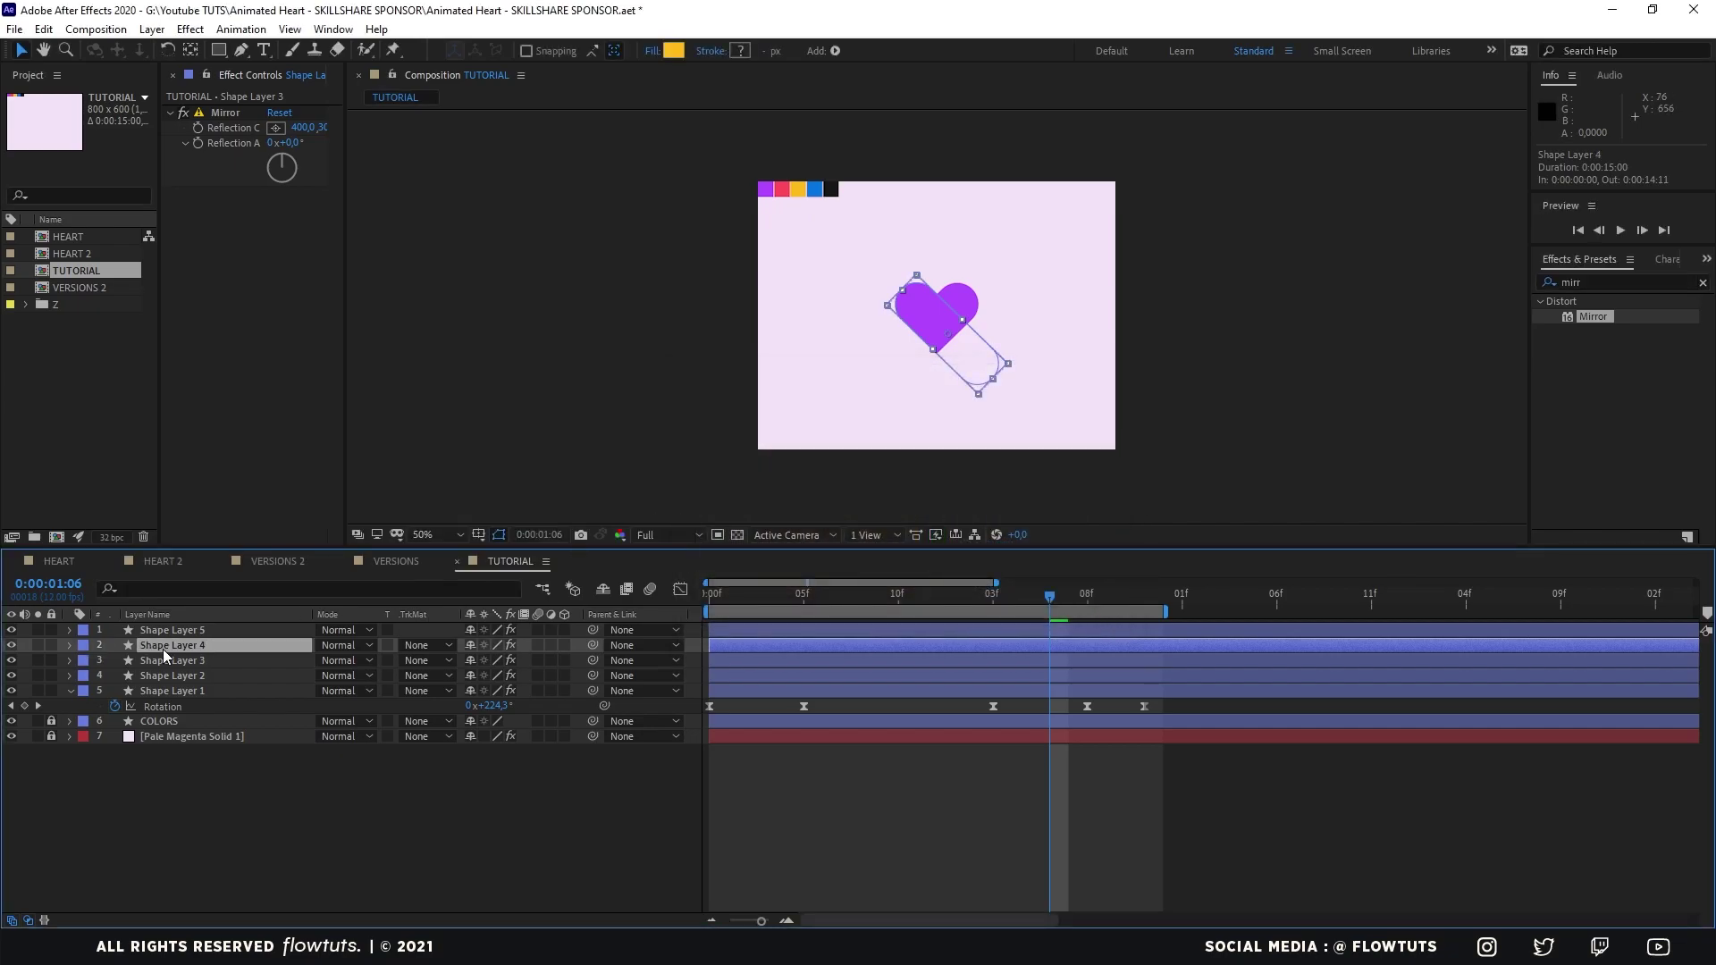
left_click(674, 51)
left_click(1052, 493)
left_click(819, 186)
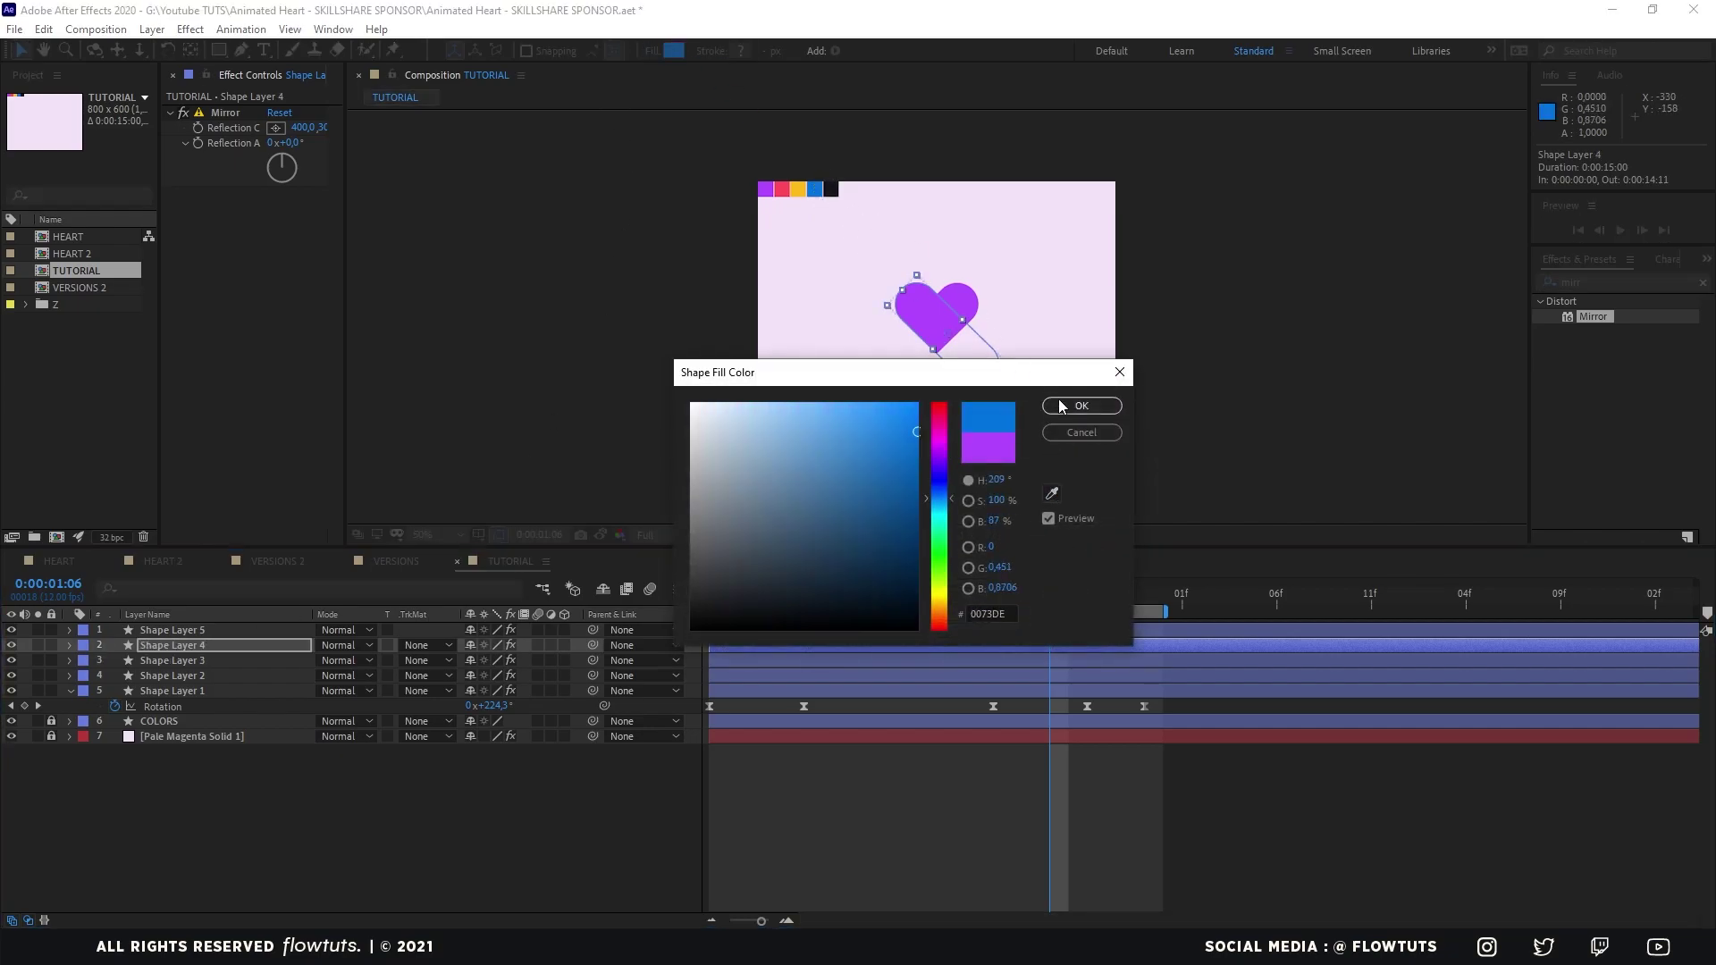
left_click(1082, 406)
Fill Shape Layer 5's heart with the dark swatch and preview the animation from near the start.
left_click(178, 632)
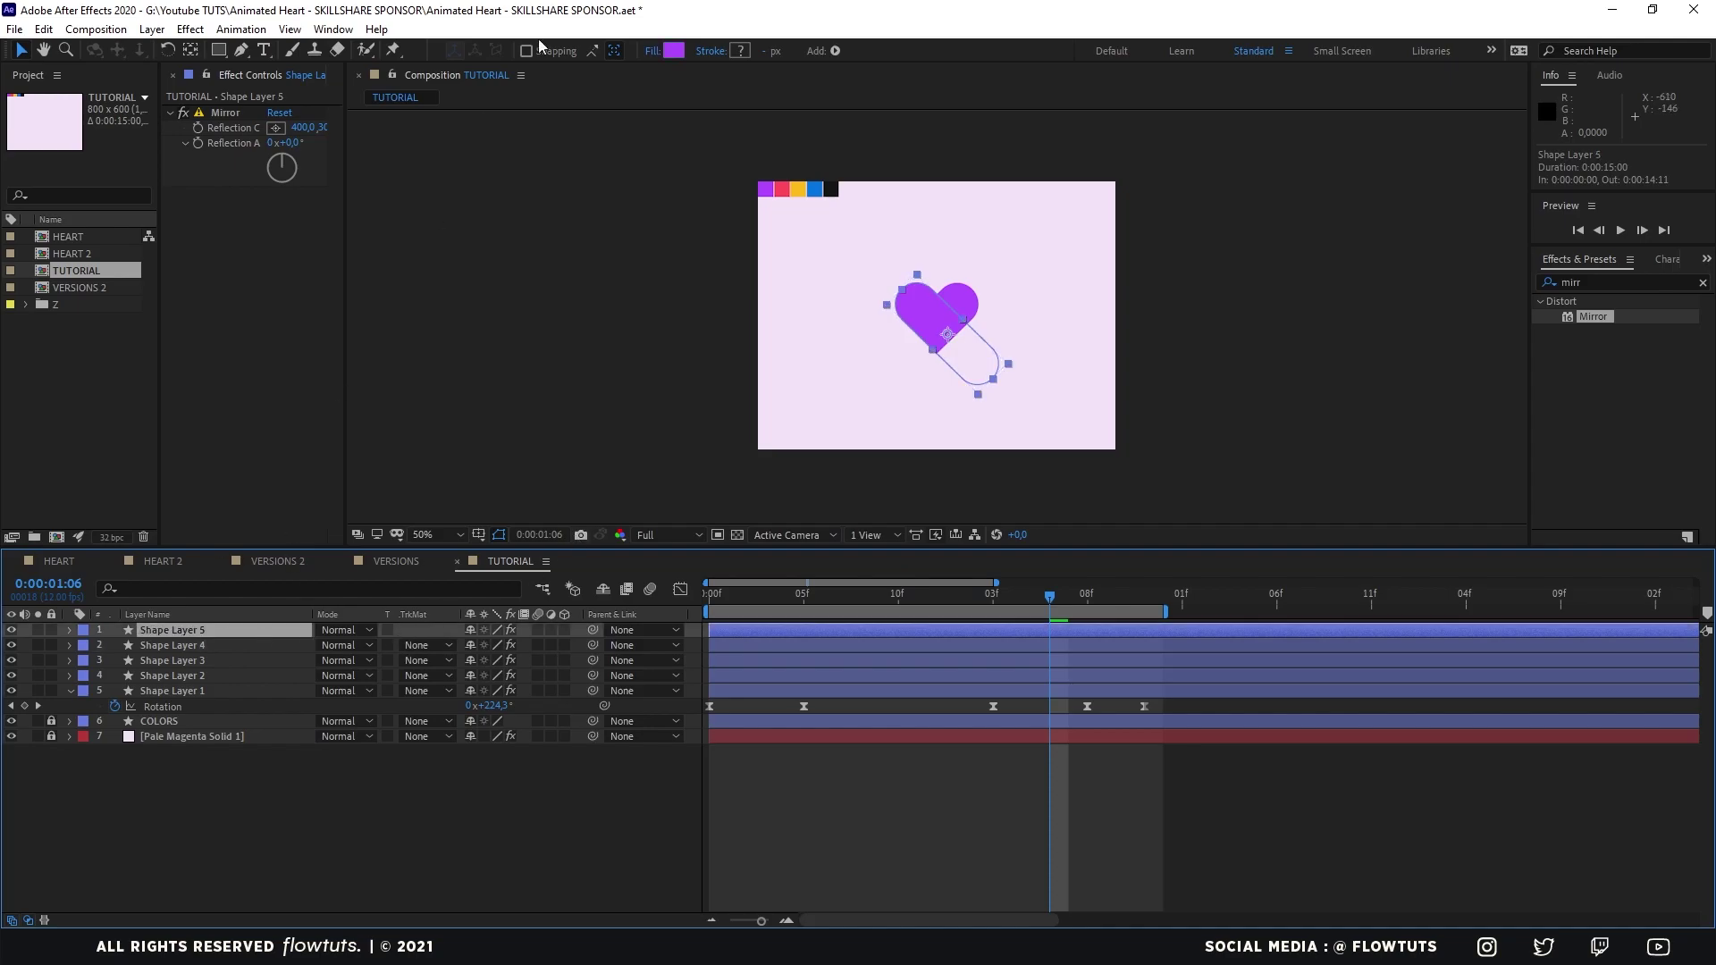
left_click(674, 51)
left_click(1052, 493)
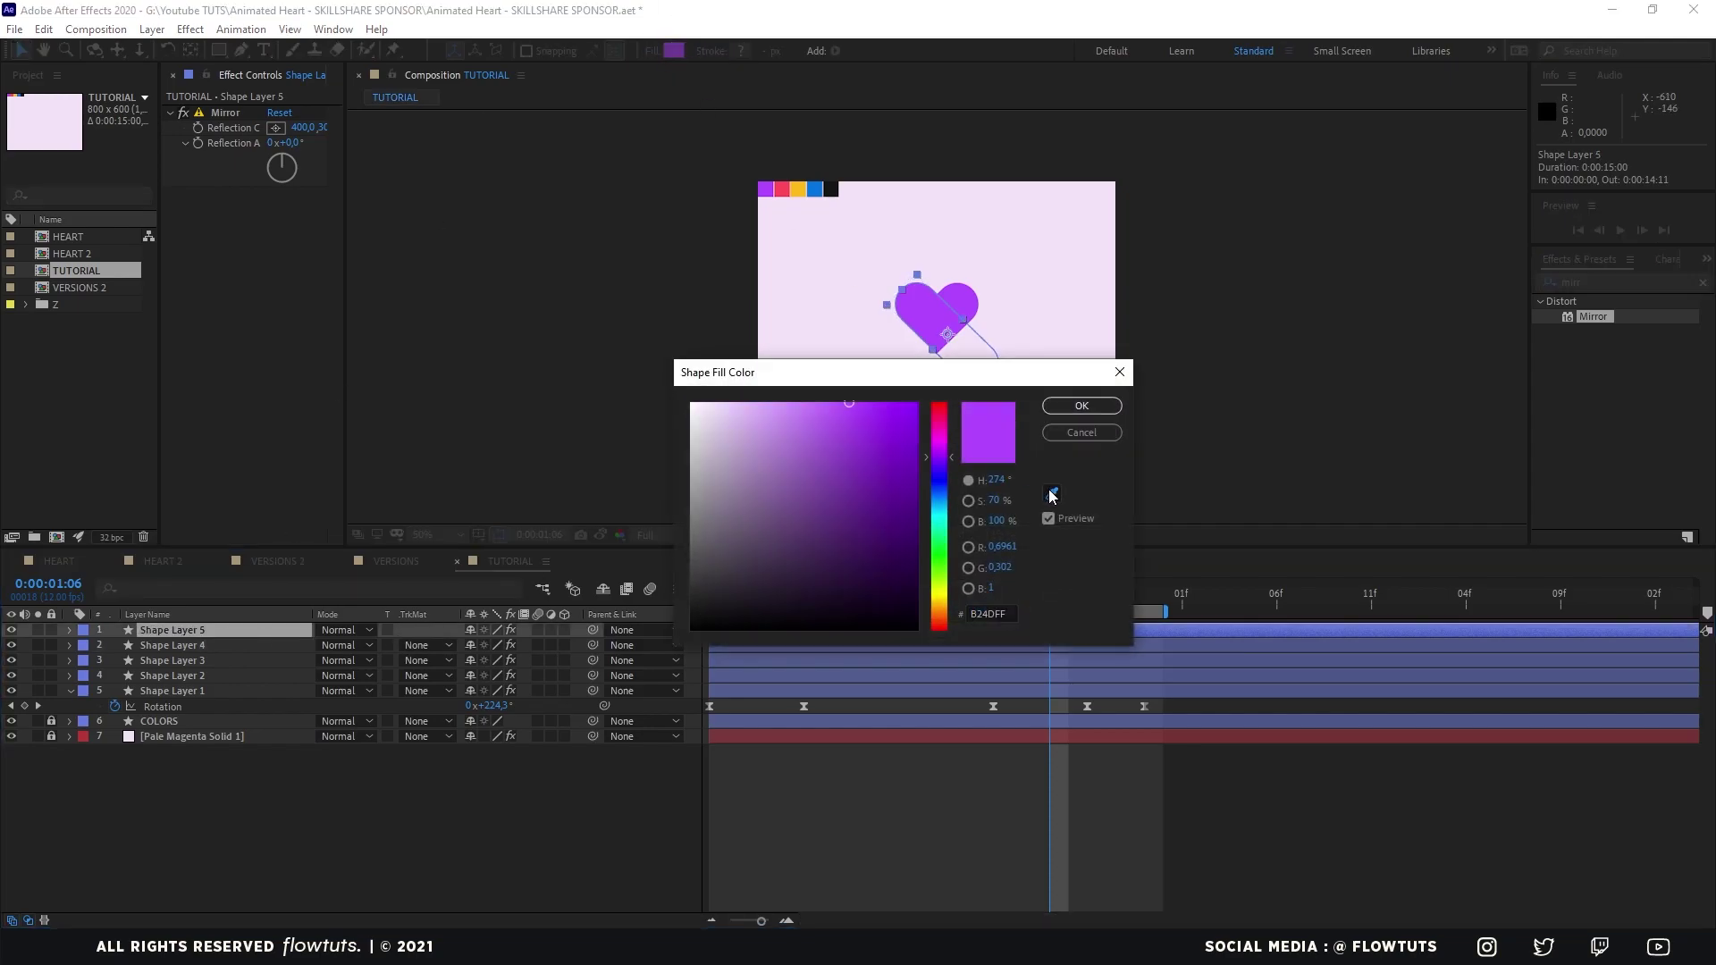
left_click(832, 192)
left_click(1081, 406)
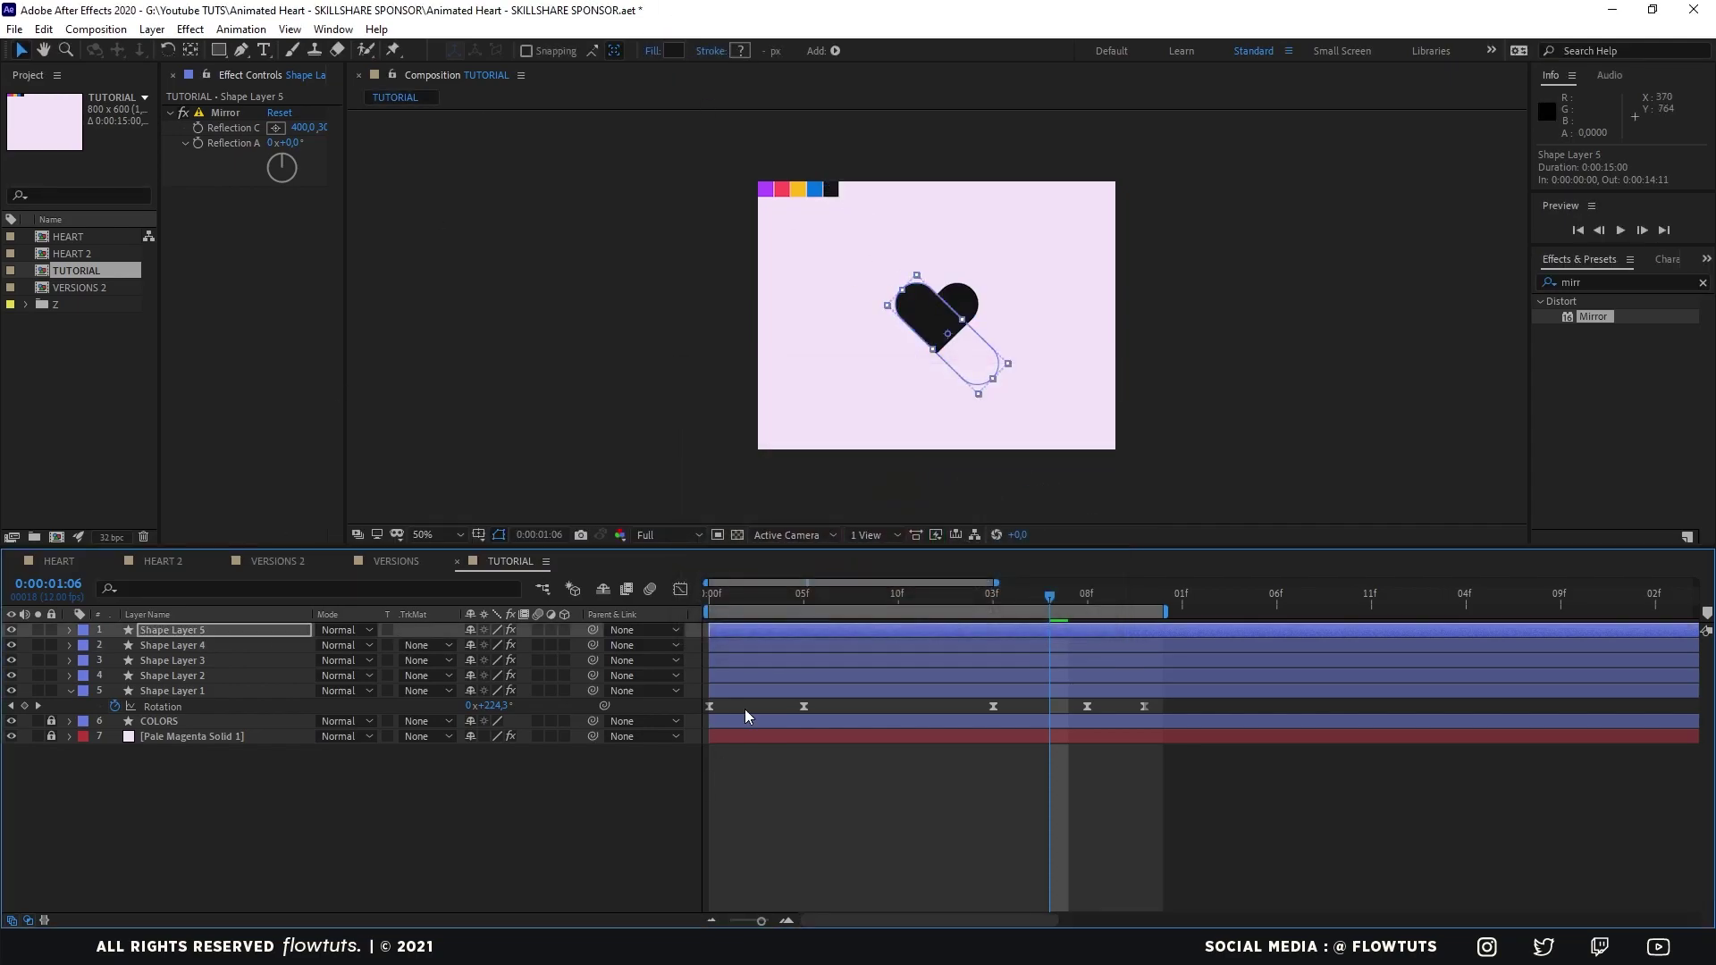
left_click(765, 595)
key("space")
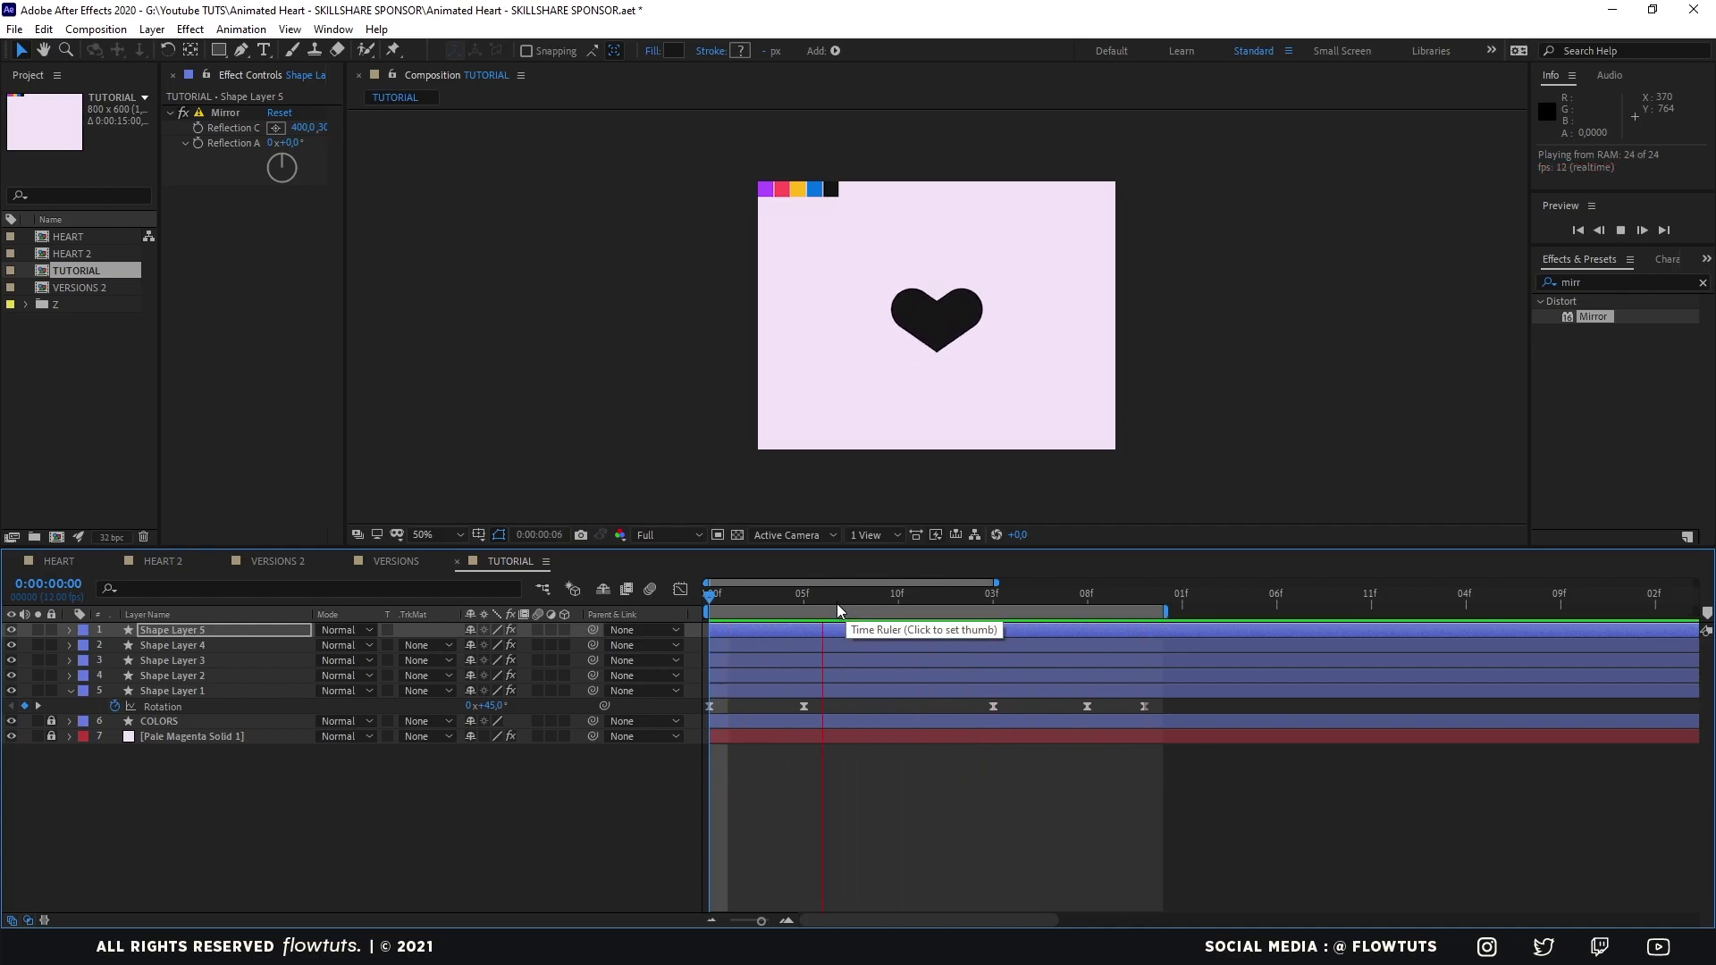
Show Rotation keyframes for all five shape layers and extend the work area.
left_click_drag(785, 597, 746, 597)
left_click(448, 839)
key("r")
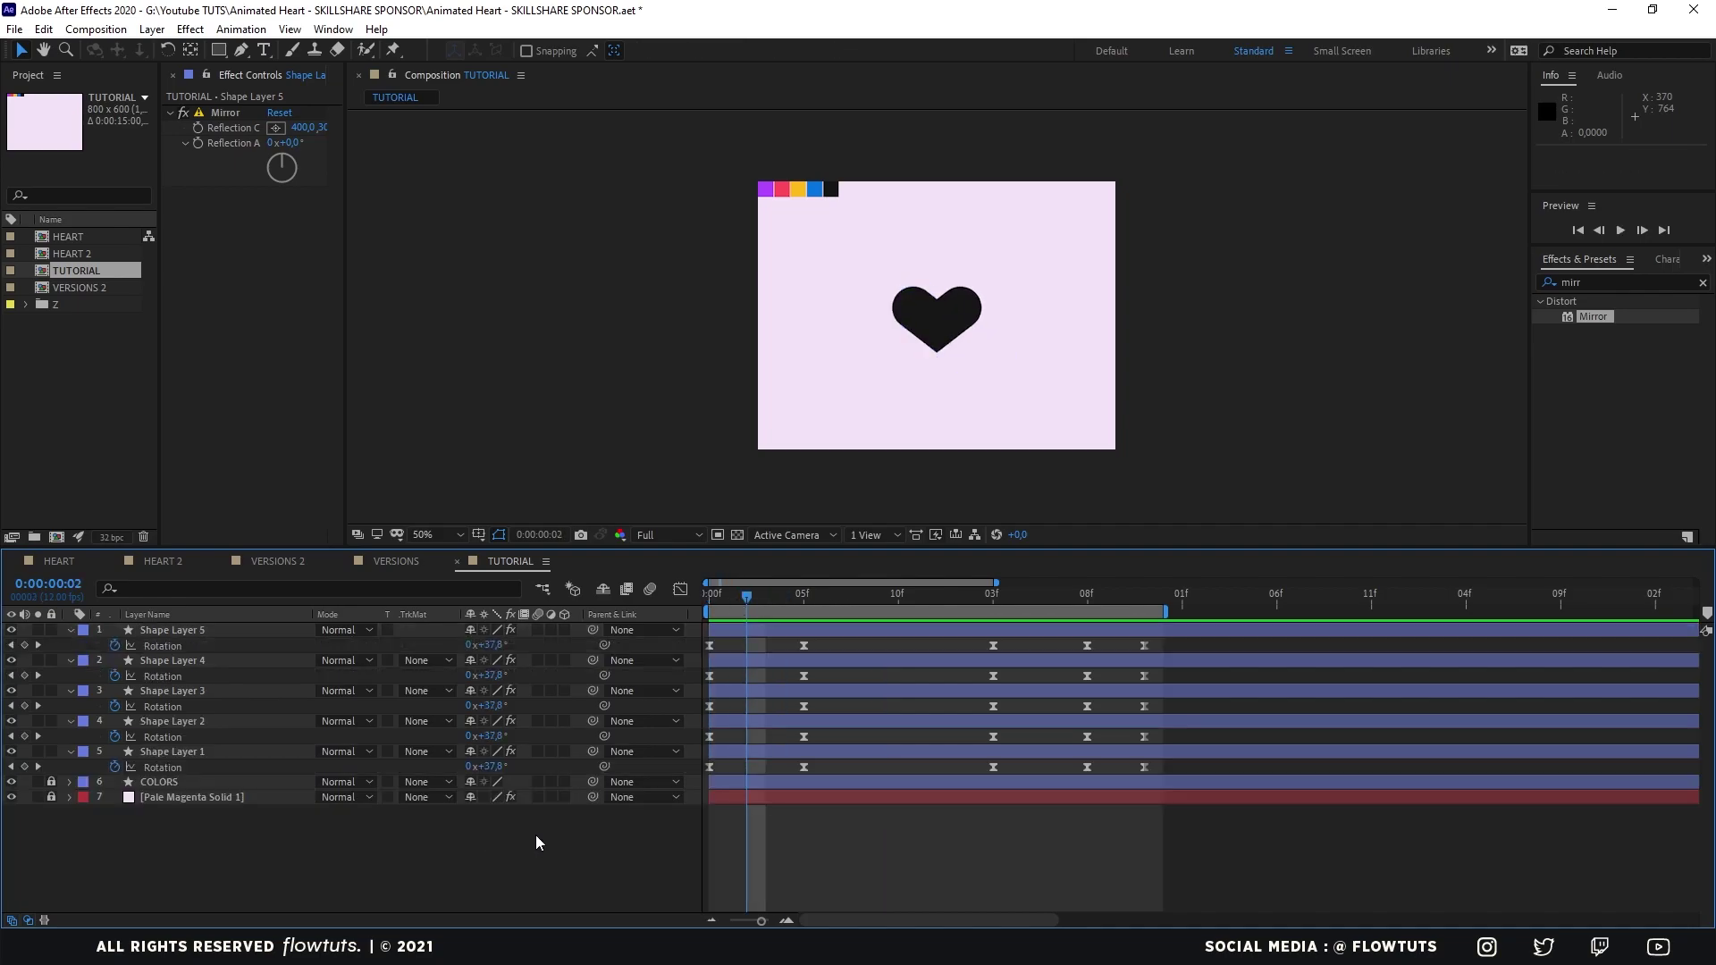
left_click_drag(1165, 612, 1335, 612)
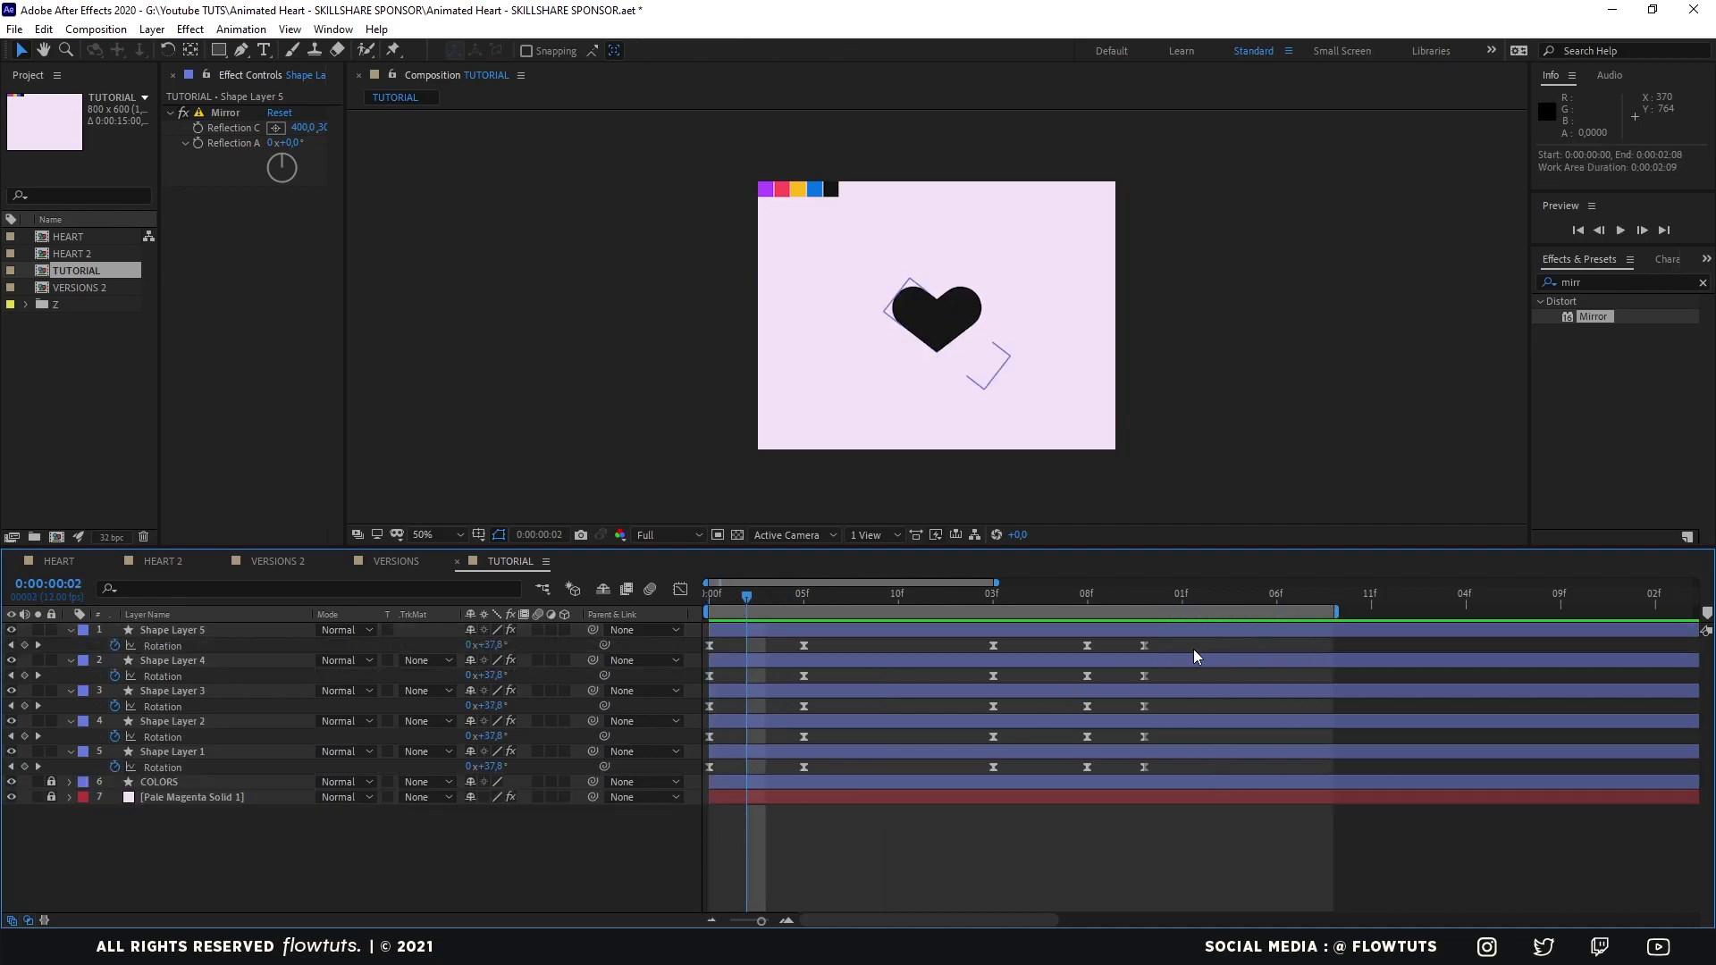
Delay Shape Layers 5–2 rotation keys progressively by a couple of frames, then preview.
left_click_drag(1190, 641, 543, 828)
left_click(757, 690, "ctrl")
left_click(765, 662, "ctrl")
left_click(540, 832)
key("space")
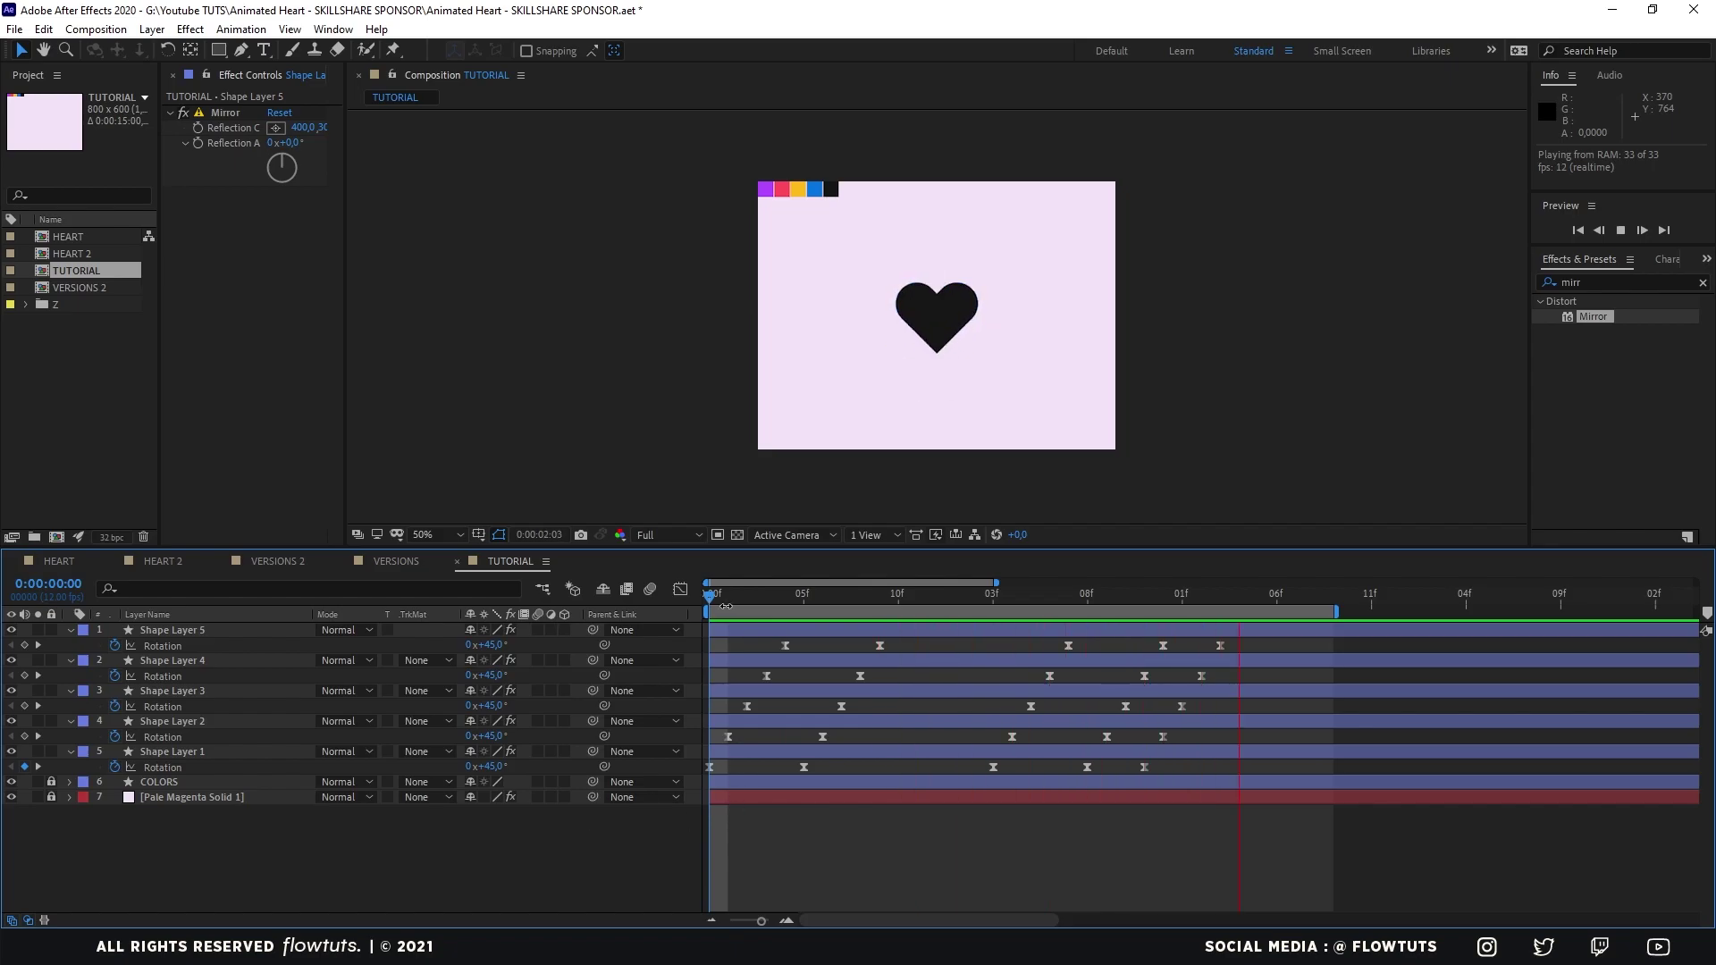
Preview VERSIONS 2 with HEART shown and HEART 2 hidden, then return to TUTORIAL.
left_click(285, 566)
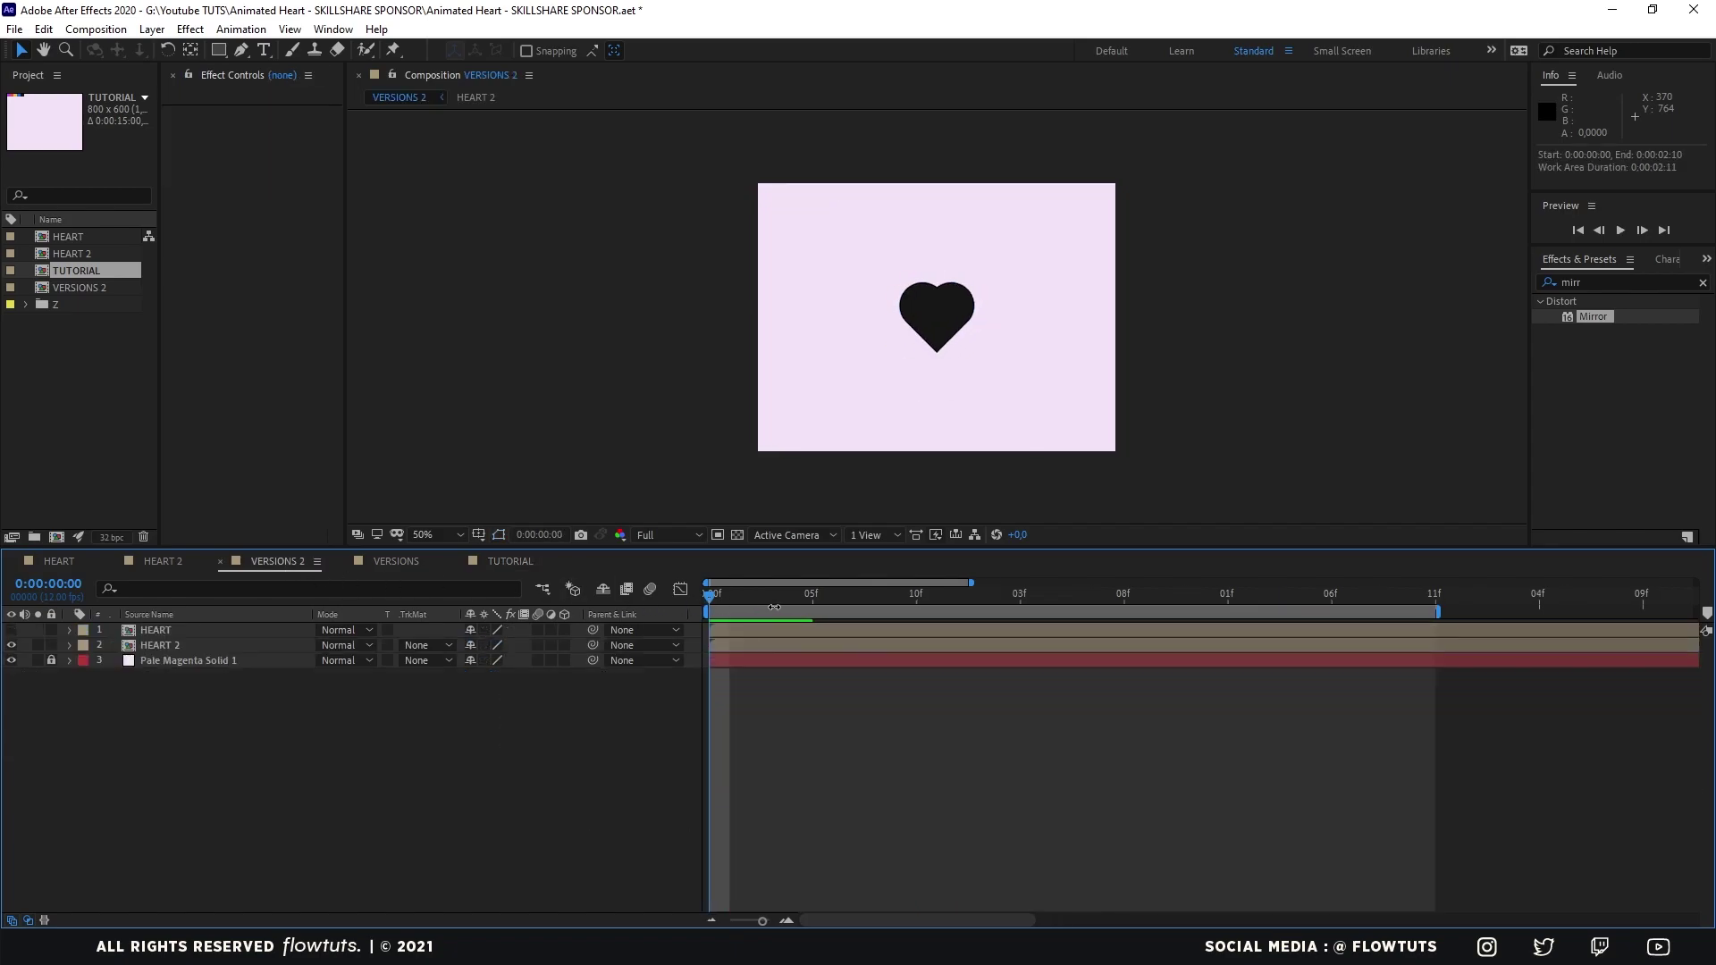
key("space")
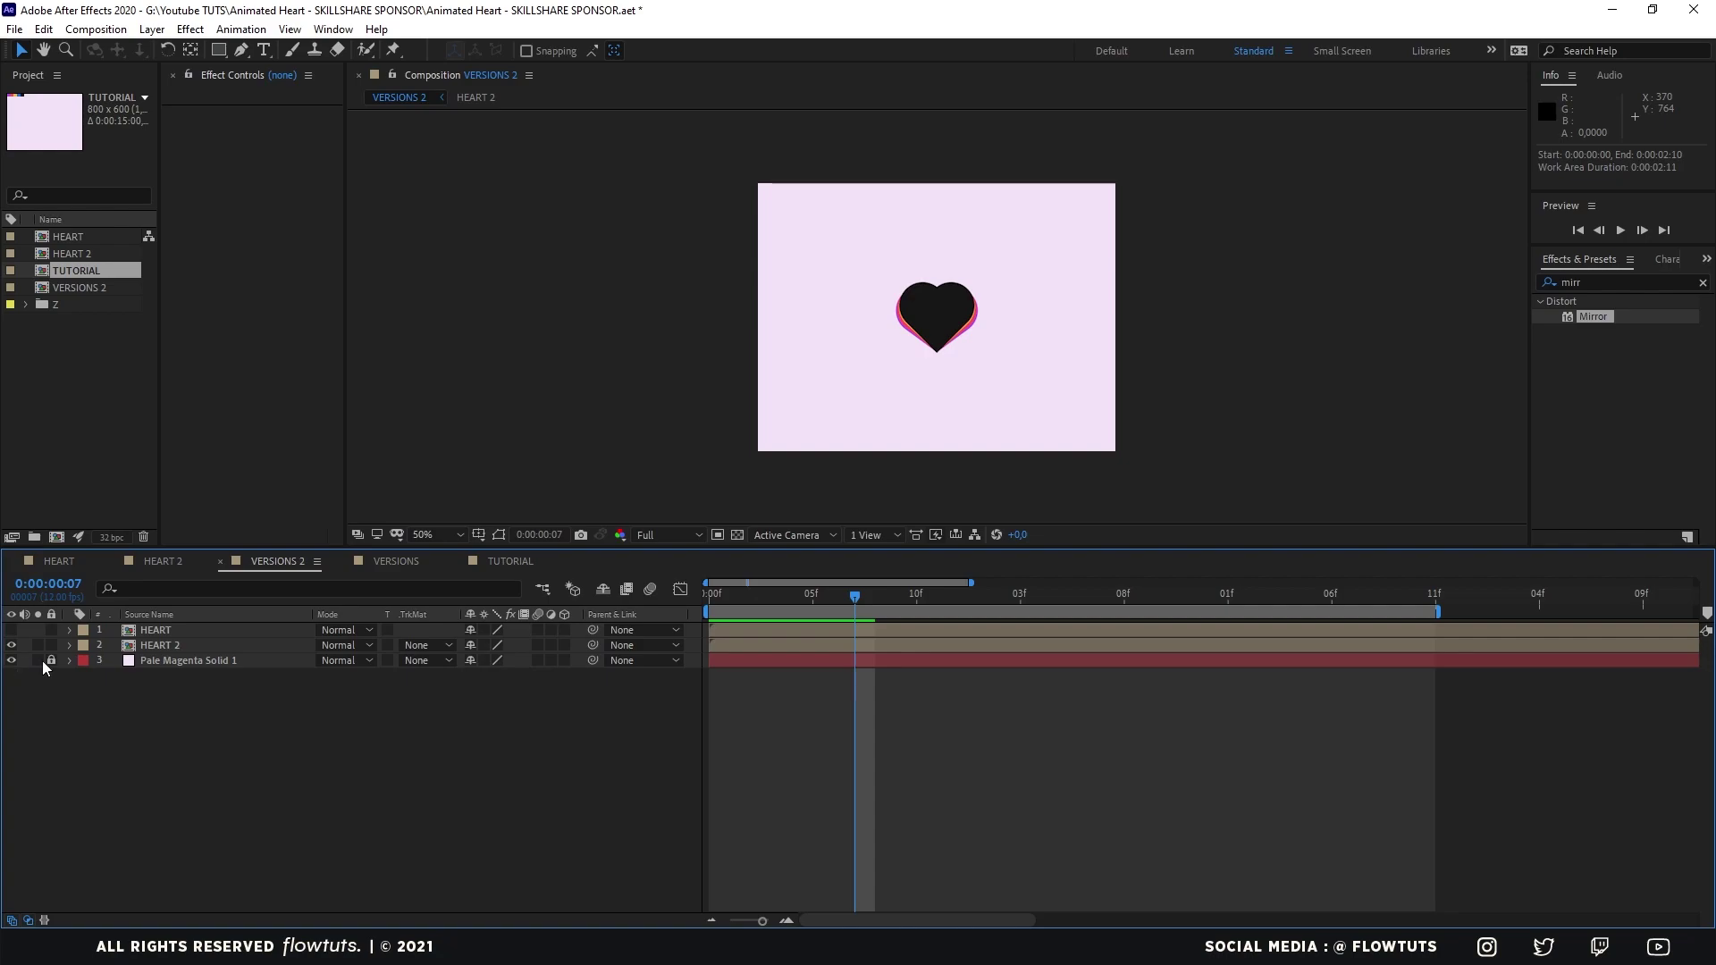
left_click(11, 645)
left_click(11, 629)
left_click_drag(855, 595, 889, 601)
left_click(509, 561)
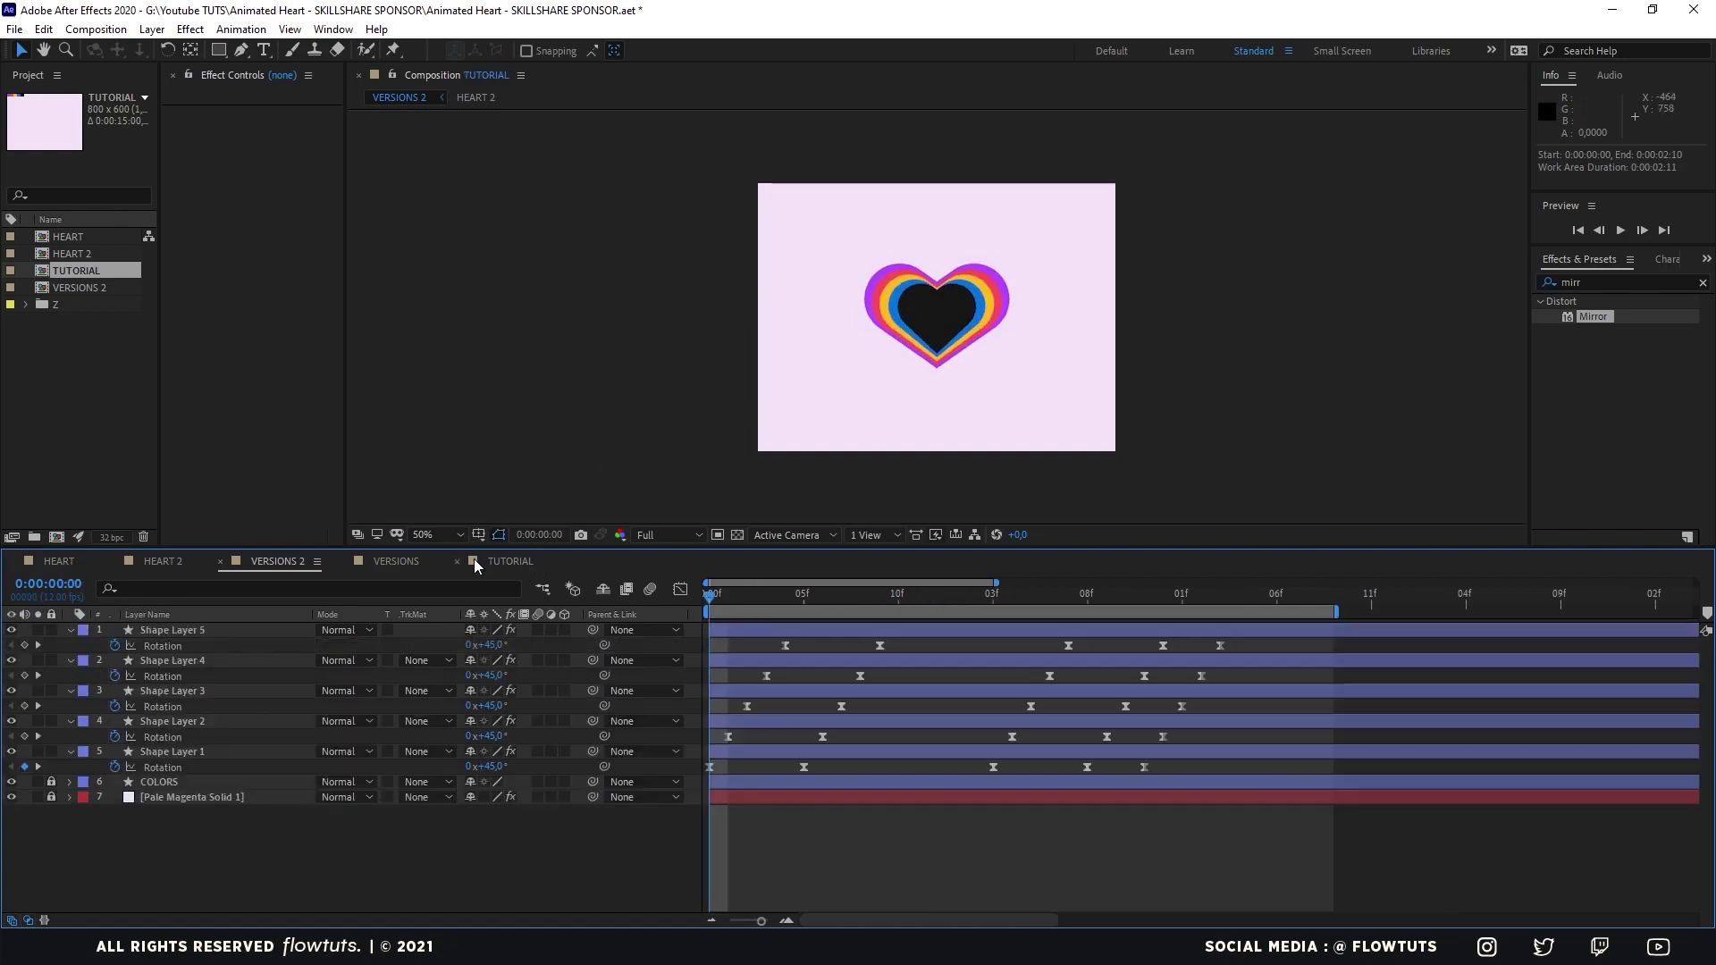
Show the Scale property for all five shape layers.
left_click_drag(997, 389, 976, 363)
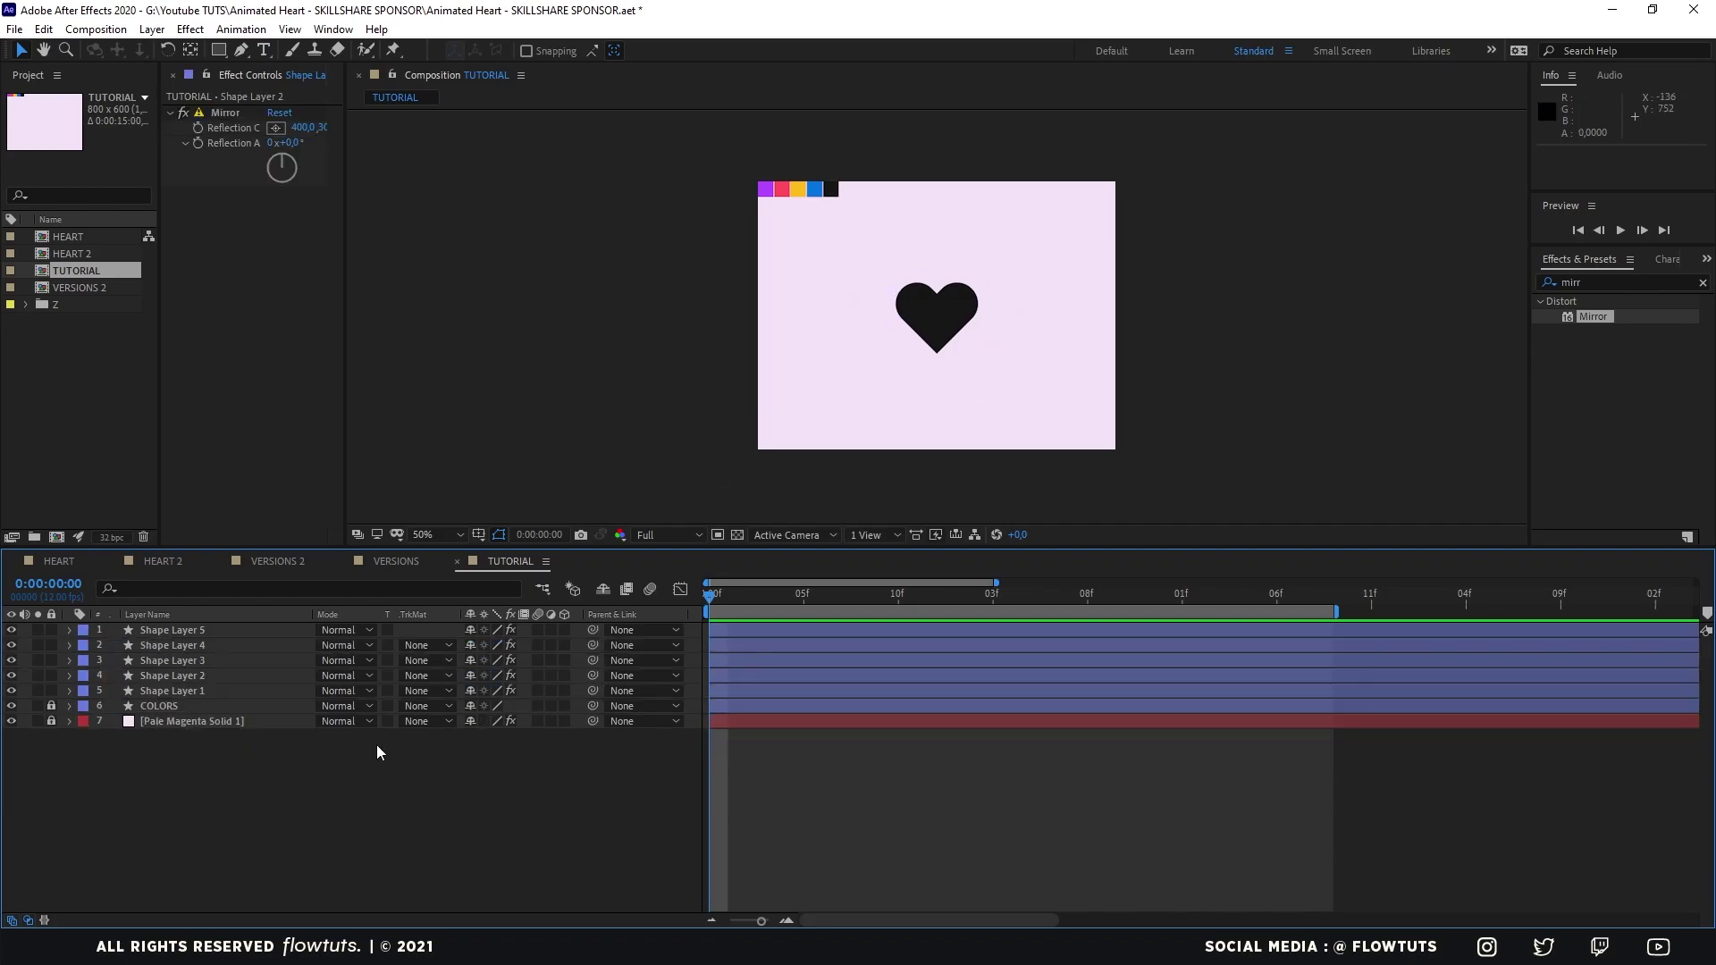
left_click(172, 691)
left_click(189, 630, "shift")
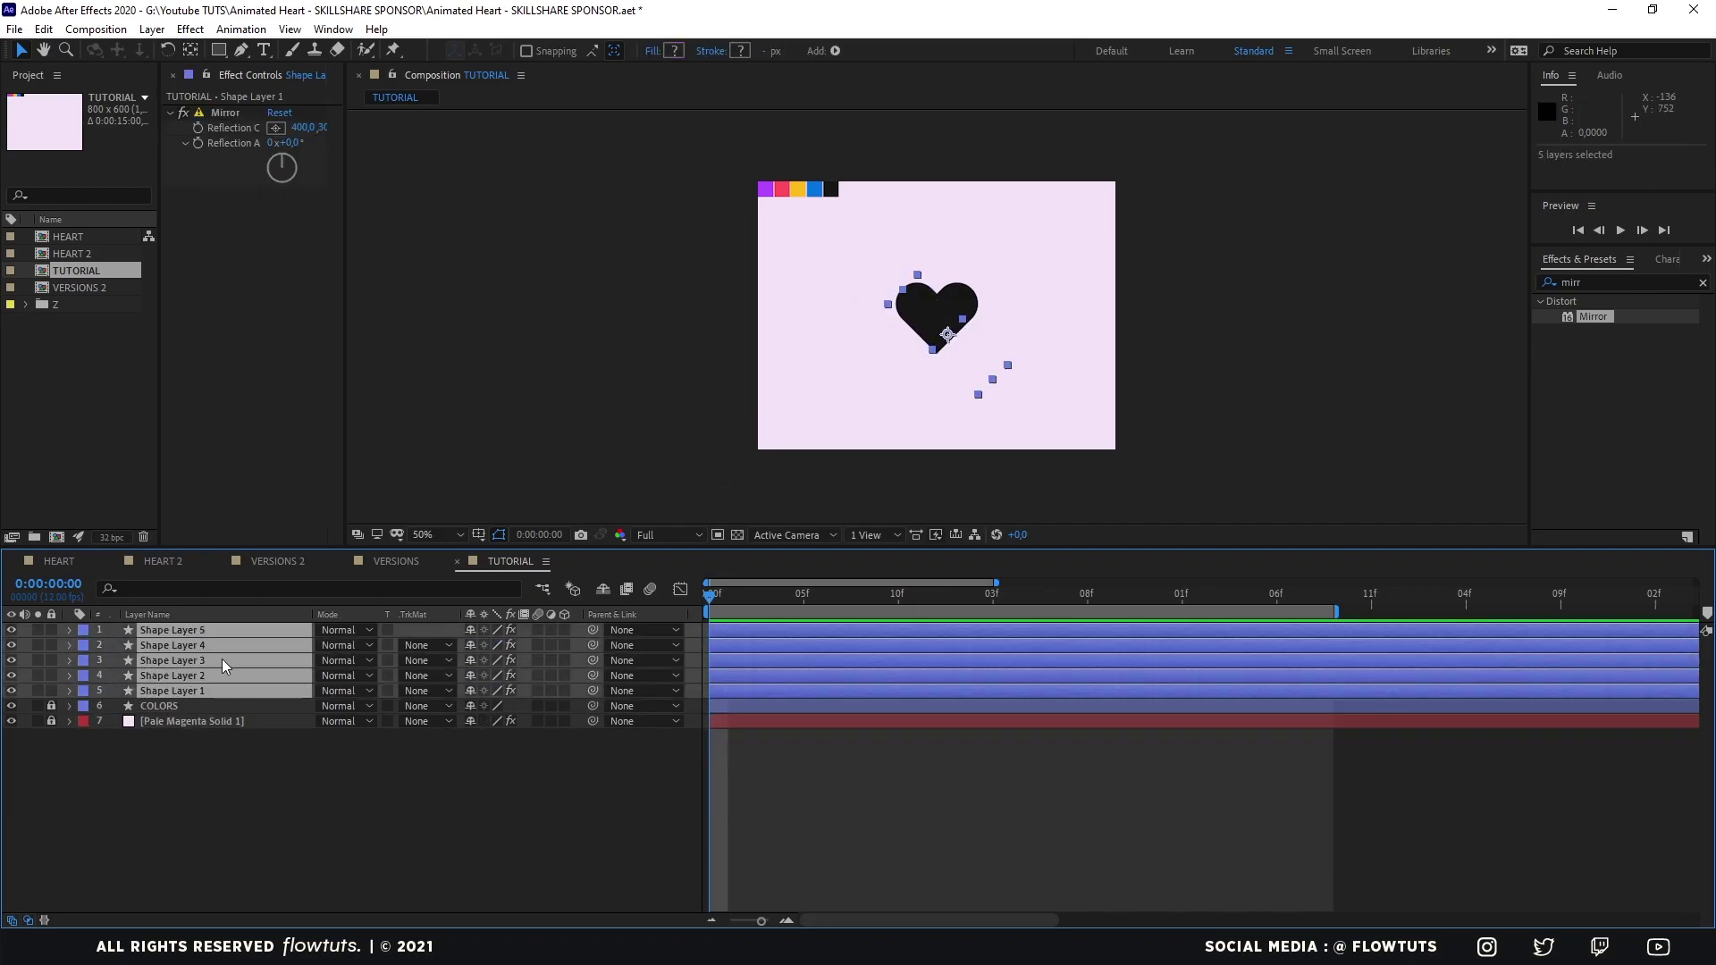
key("s")
left_click(338, 849)
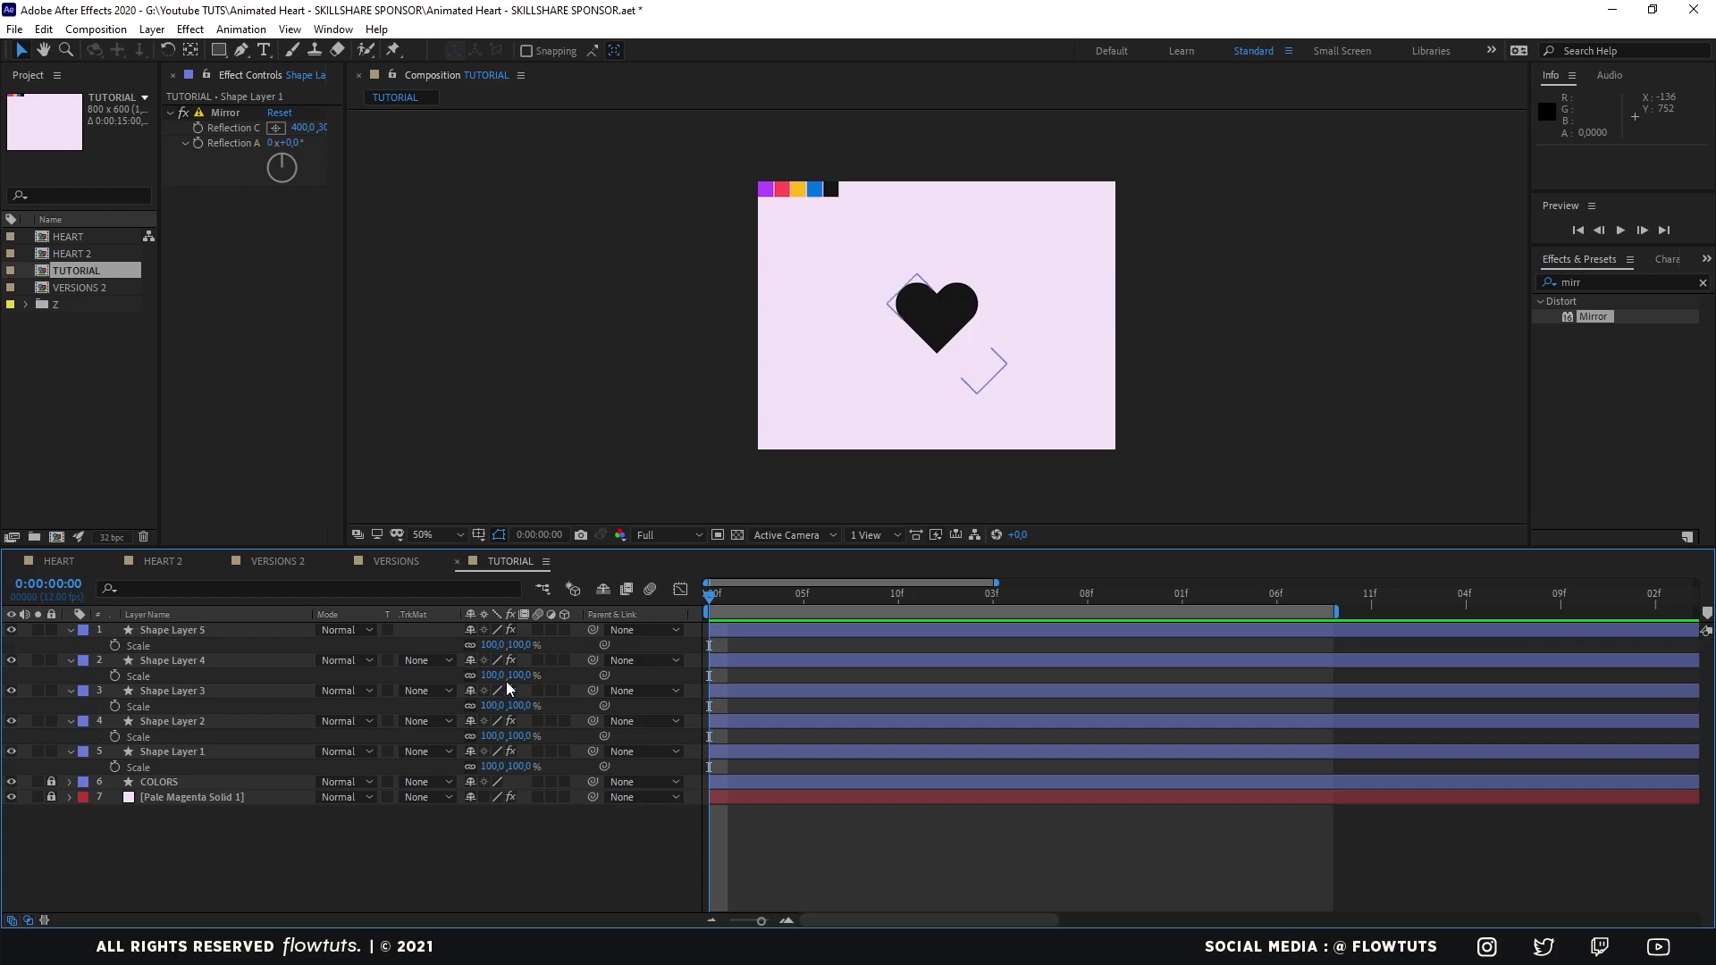
Scale Shape Layer 4 to 110% and Shape Layer 3 to 120%.
left_click(492, 675)
type("110")
key("Return")
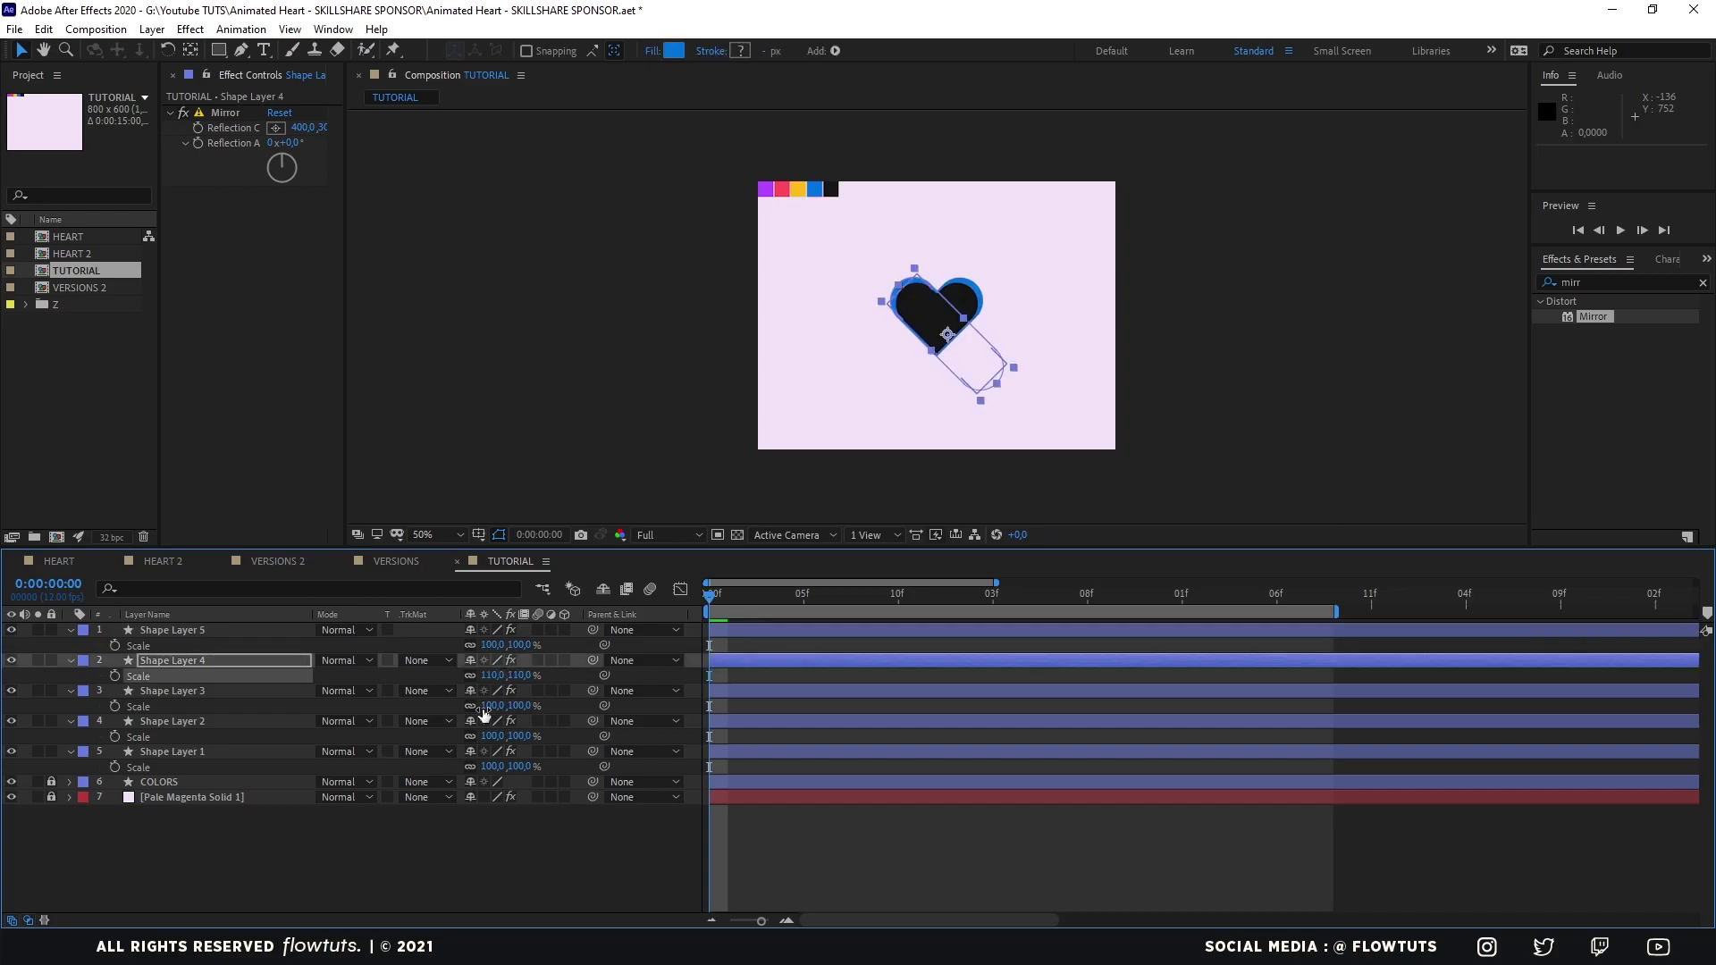
type("120")
key("Return")
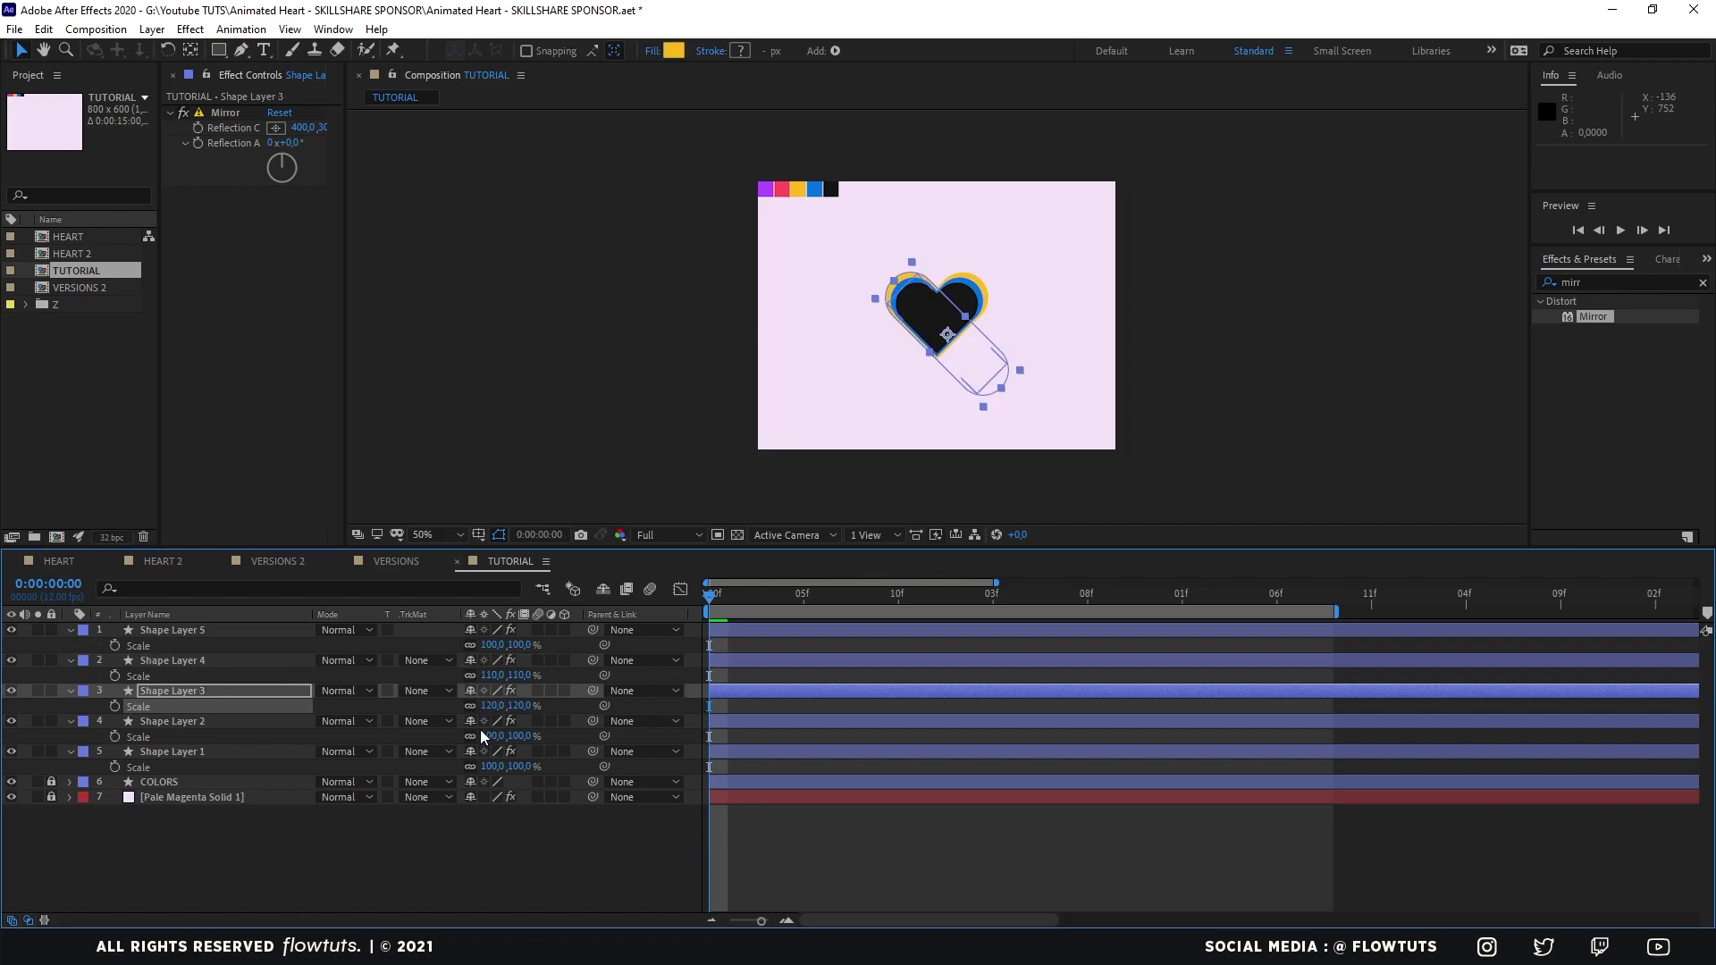
Scale Shape Layer 2 to 130% and Shape Layer 1 to 140%.
left_click(493, 735)
type("130")
key("Return")
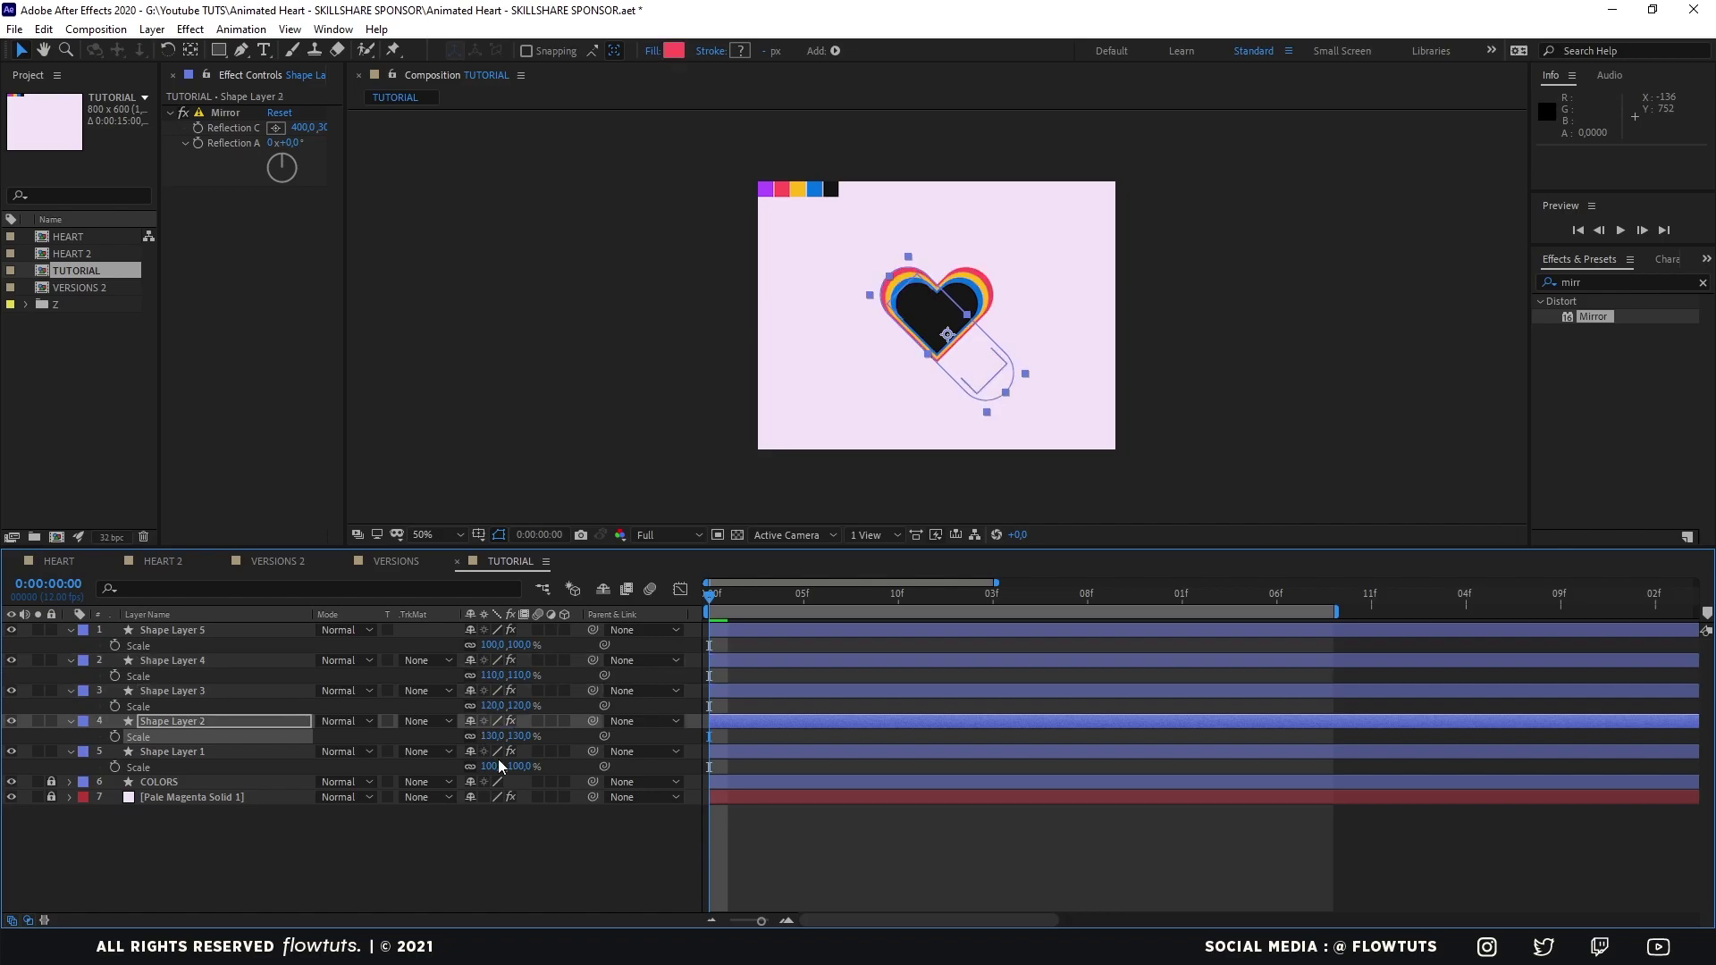
left_click(492, 766)
type("140")
key("Return")
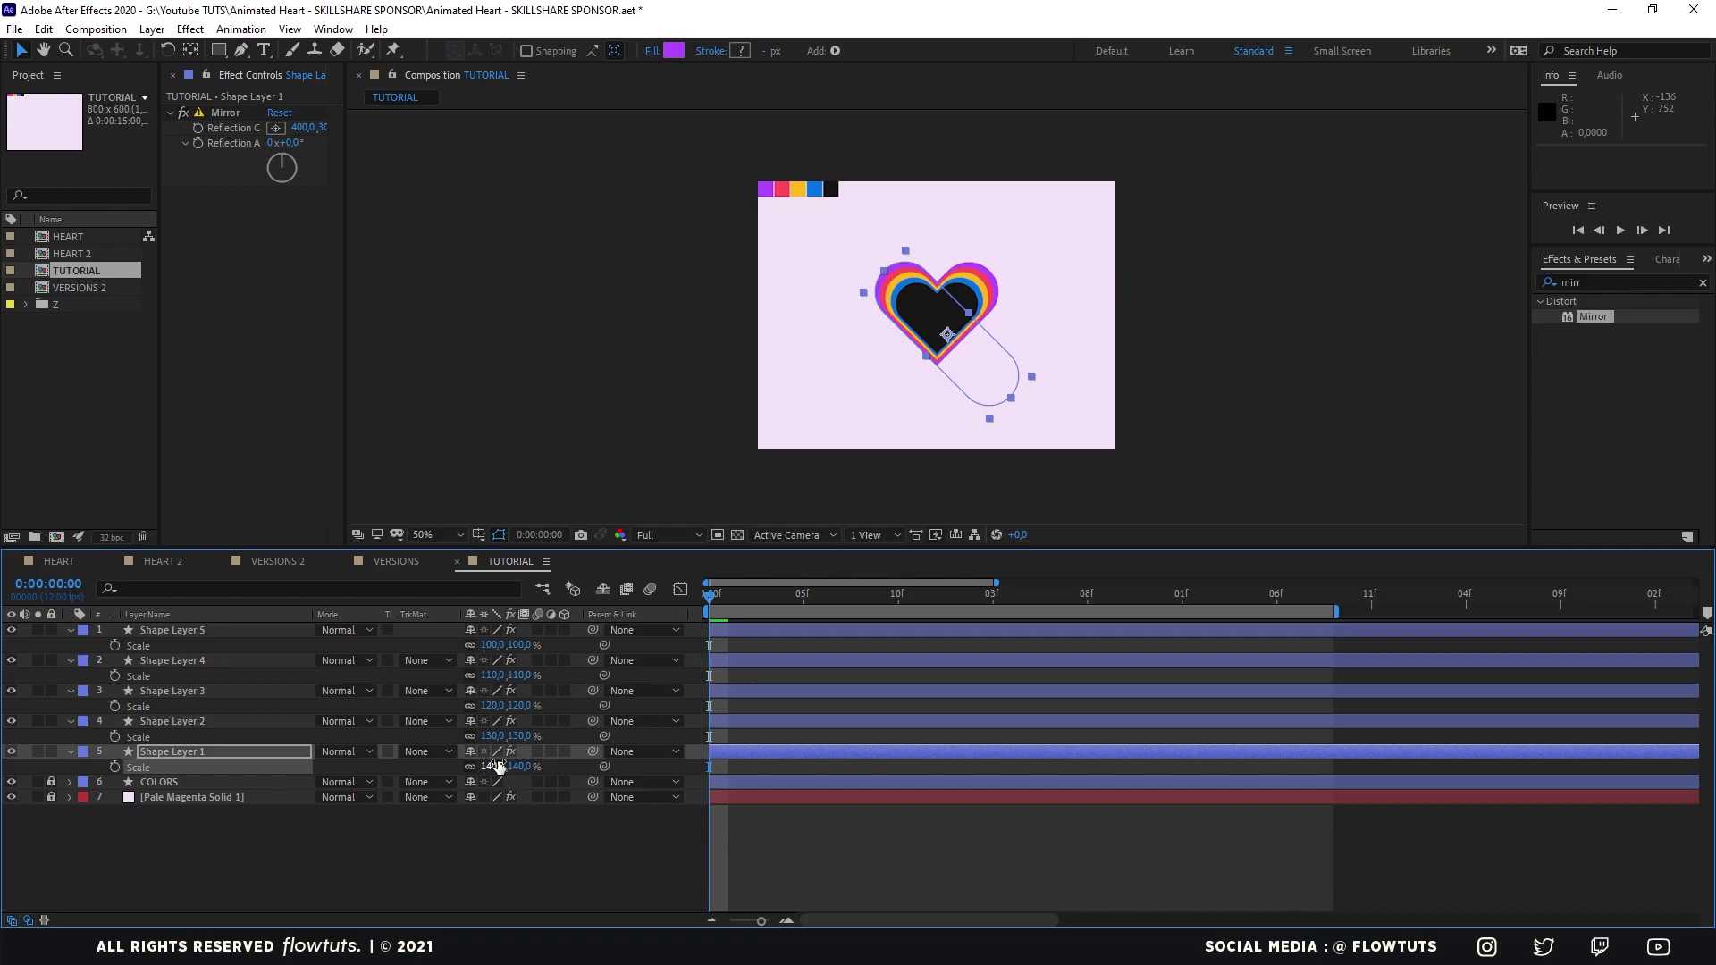
left_click(582, 830)
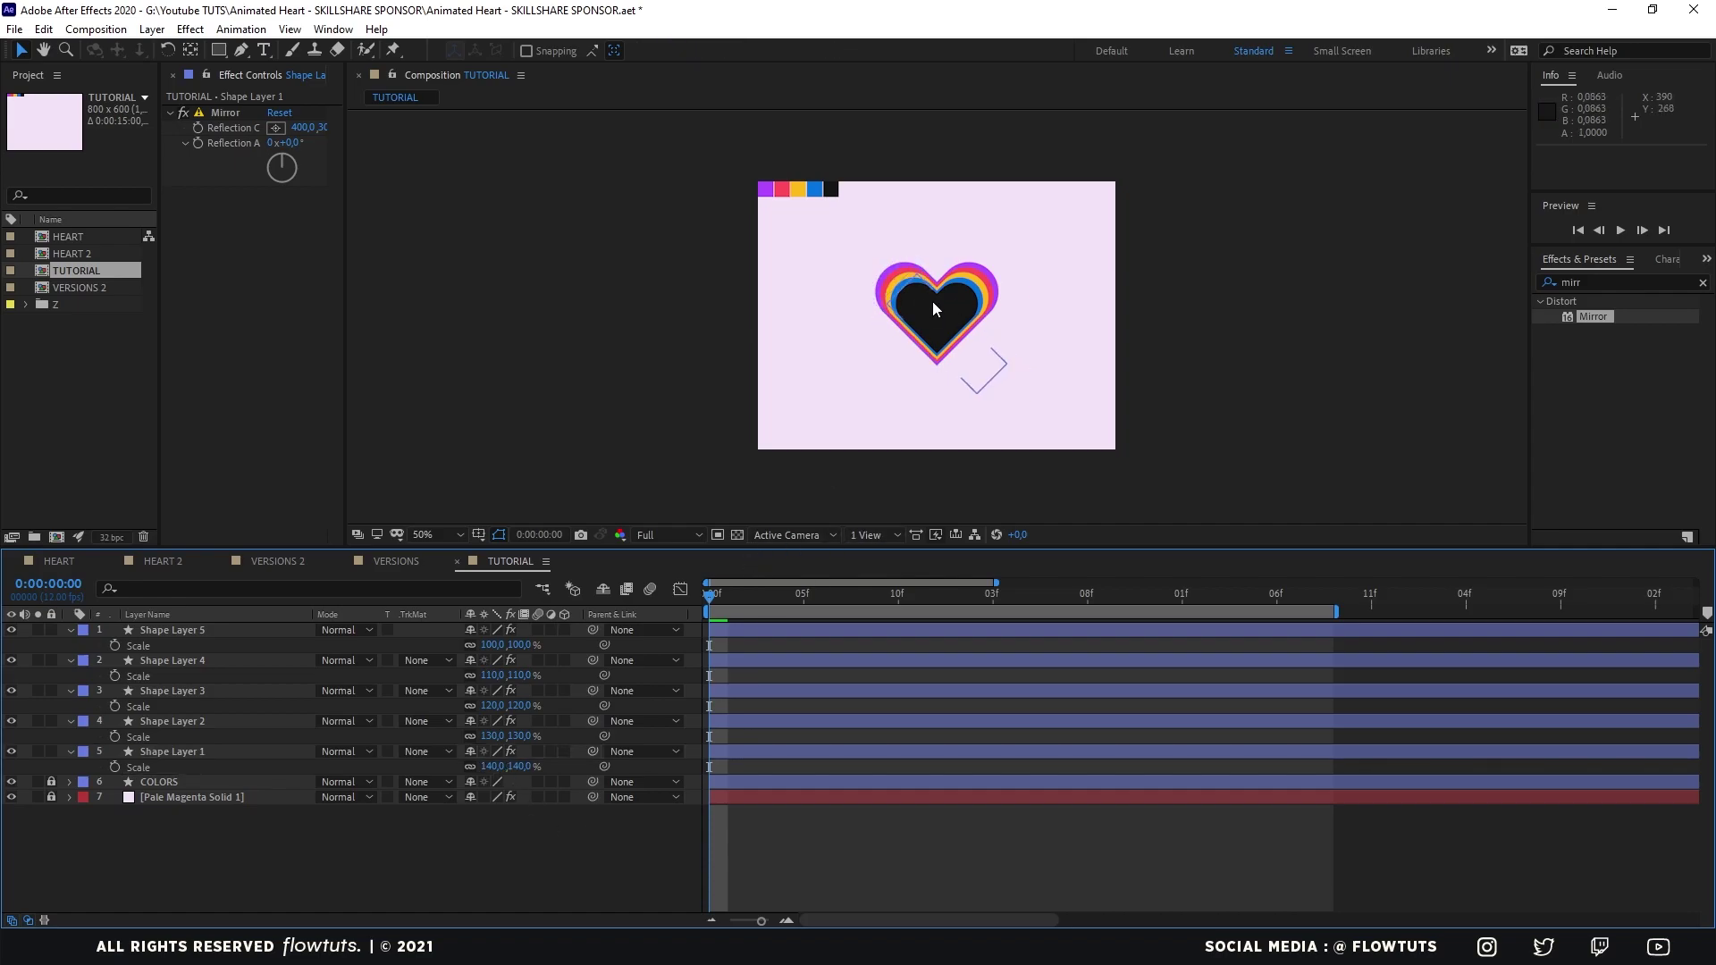
scroll(931, 303, "up", 2)
left_click(429, 534)
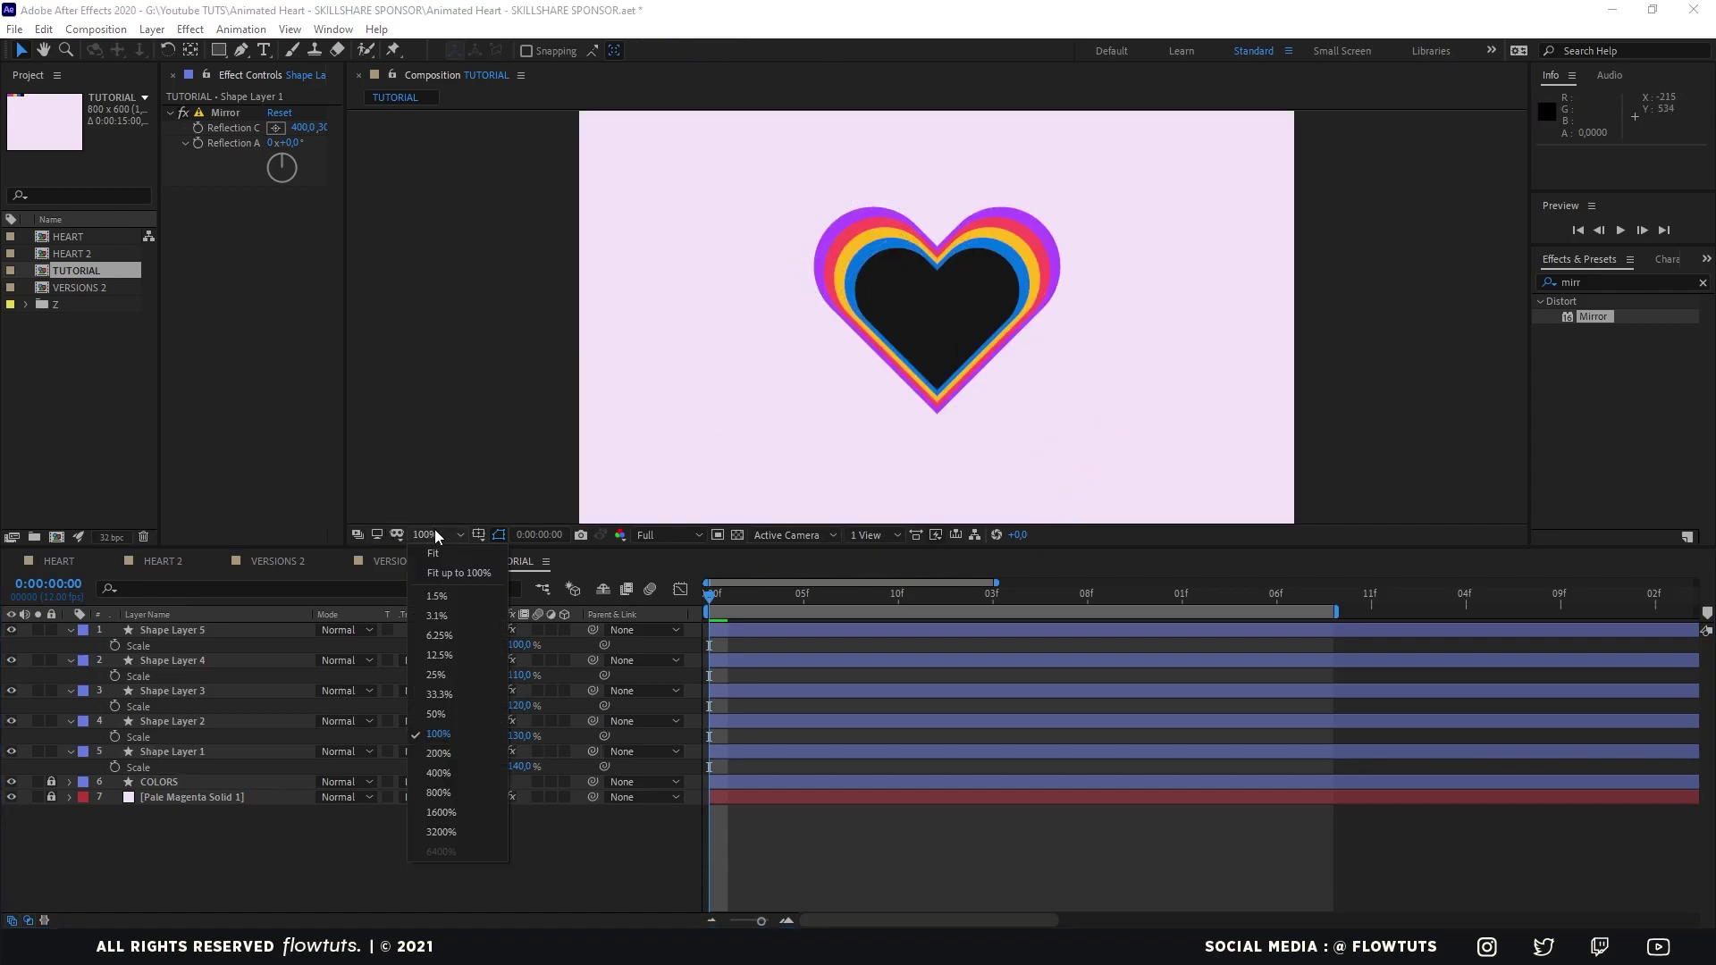
left_click(439, 809)
left_click(667, 608)
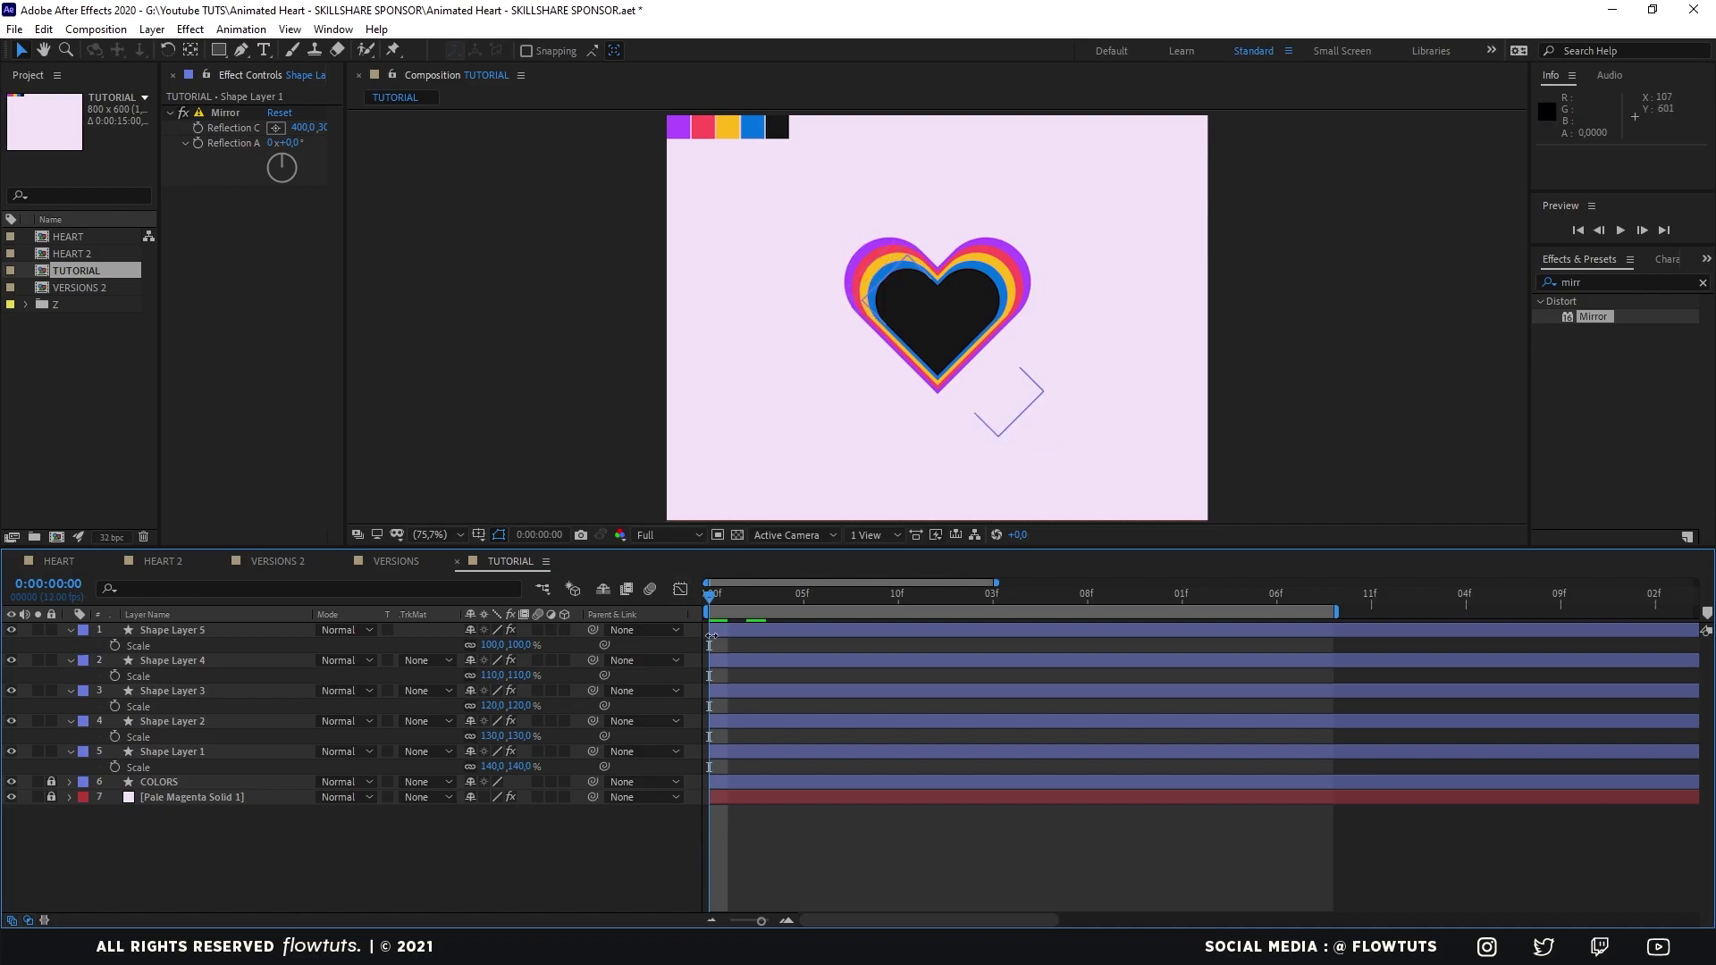
key("space")
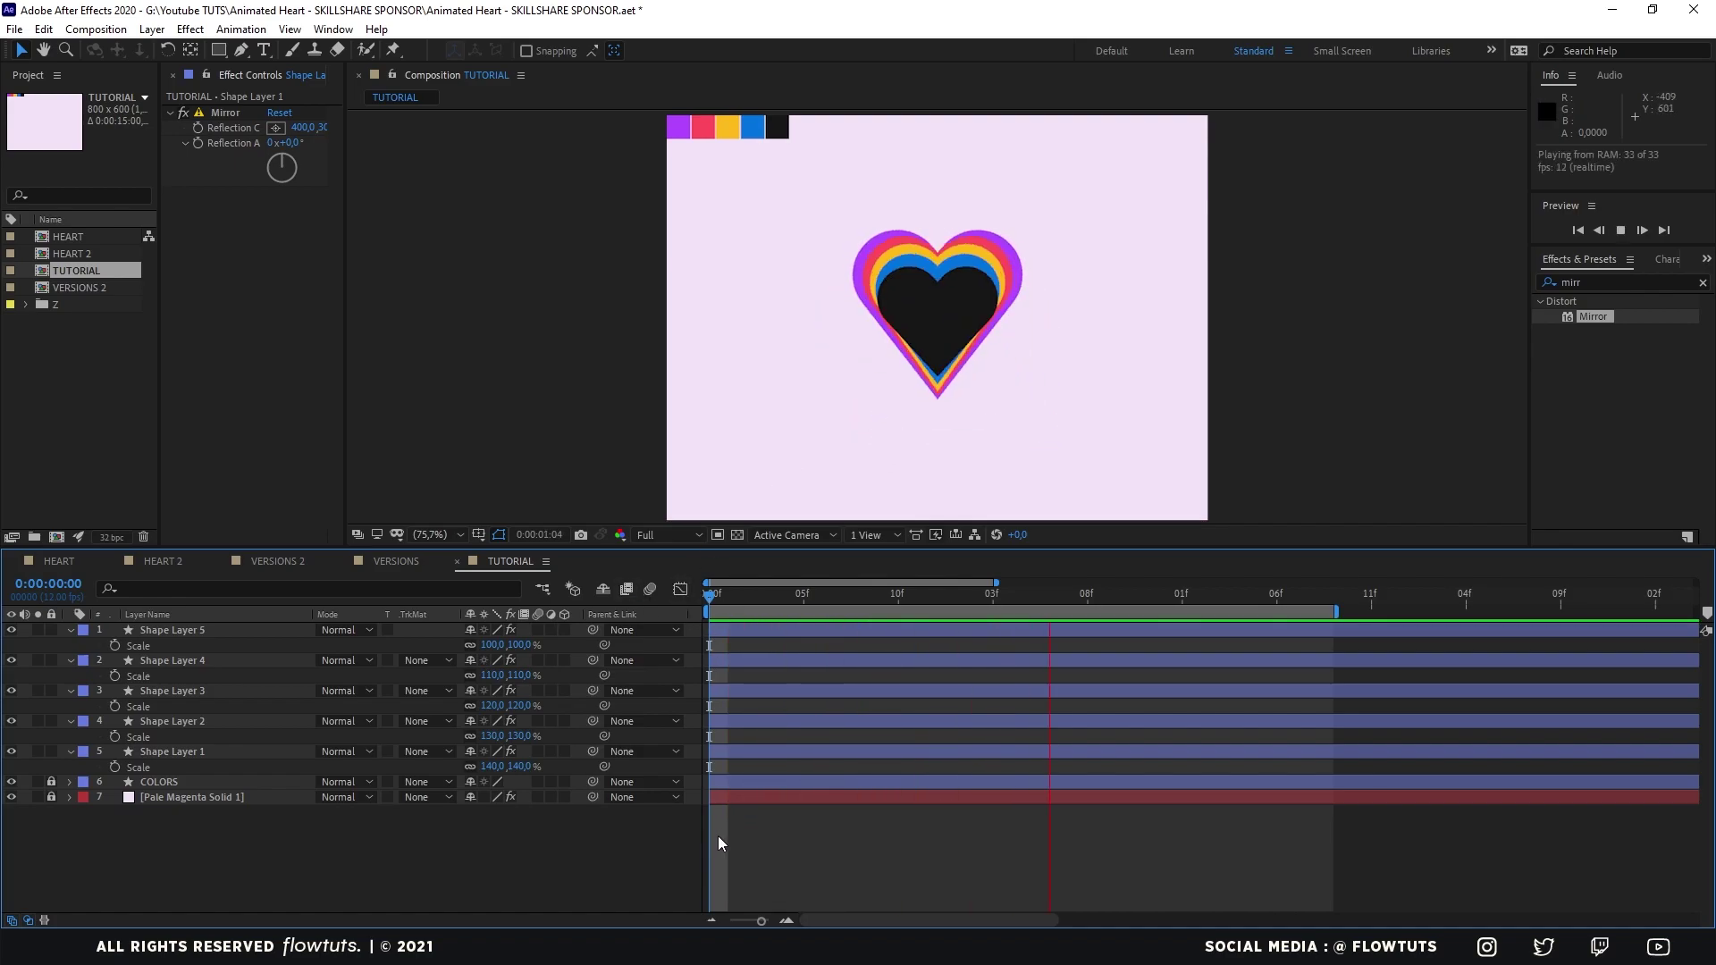